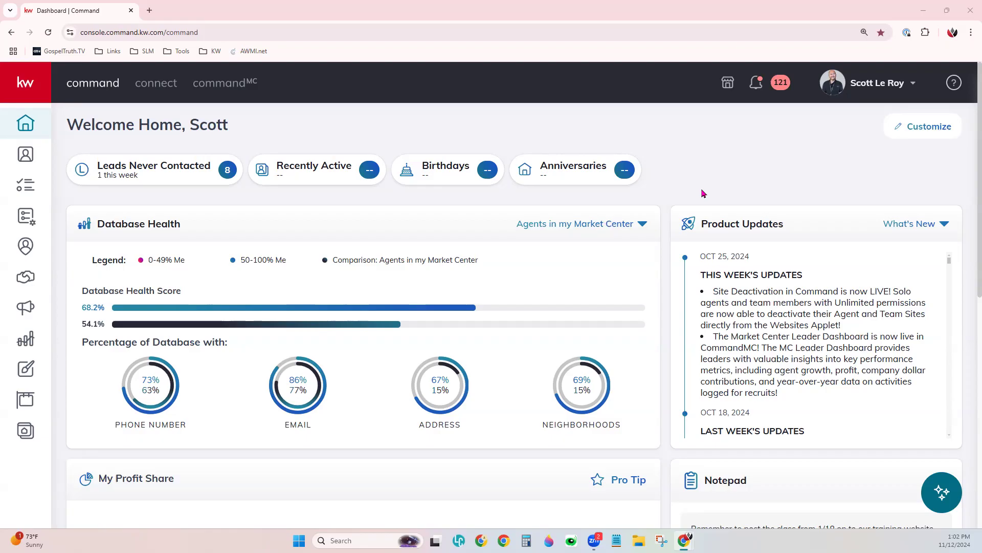
Open the Marketing Profile page under Connect Settings in the account settings.
left_click(882, 84)
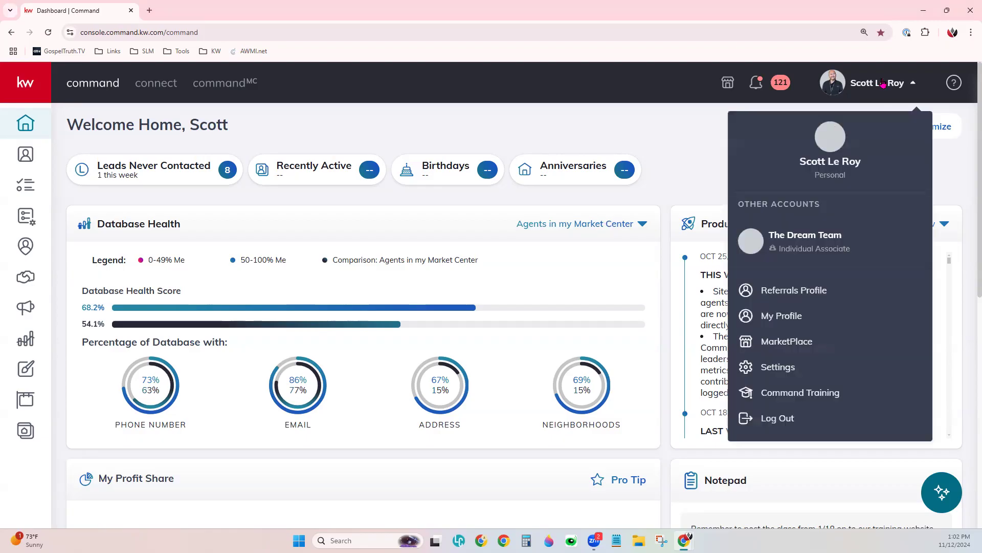
left_click(778, 366)
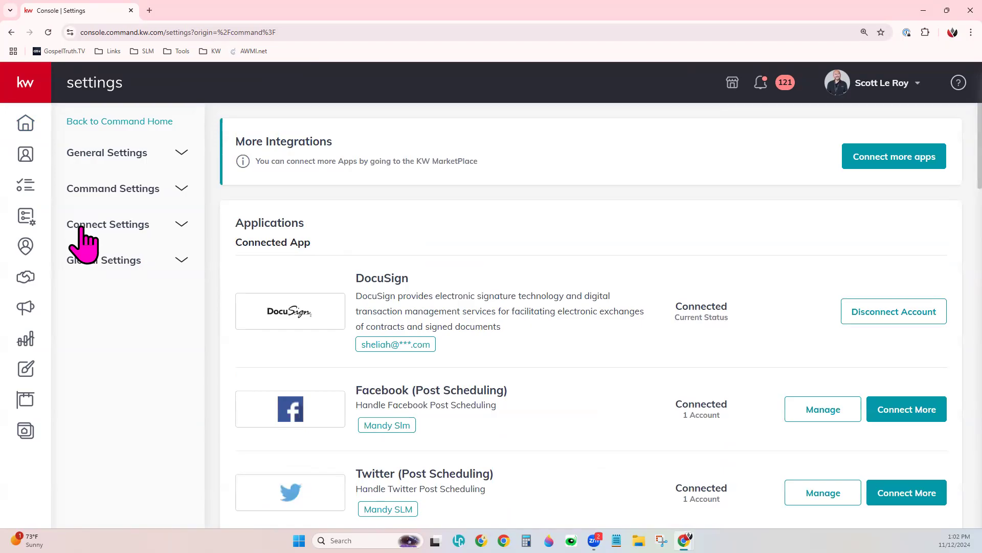
left_click(143, 228)
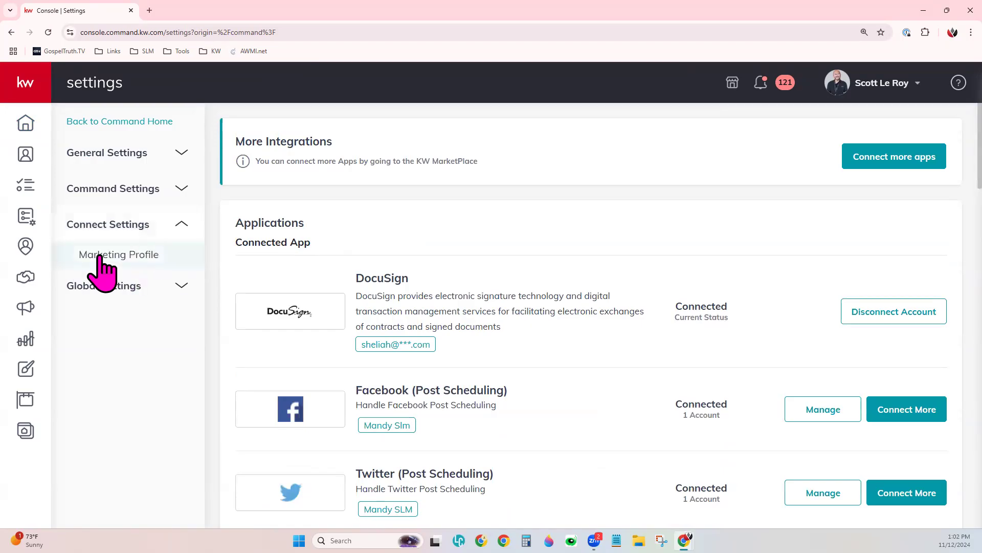
left_click(155, 254)
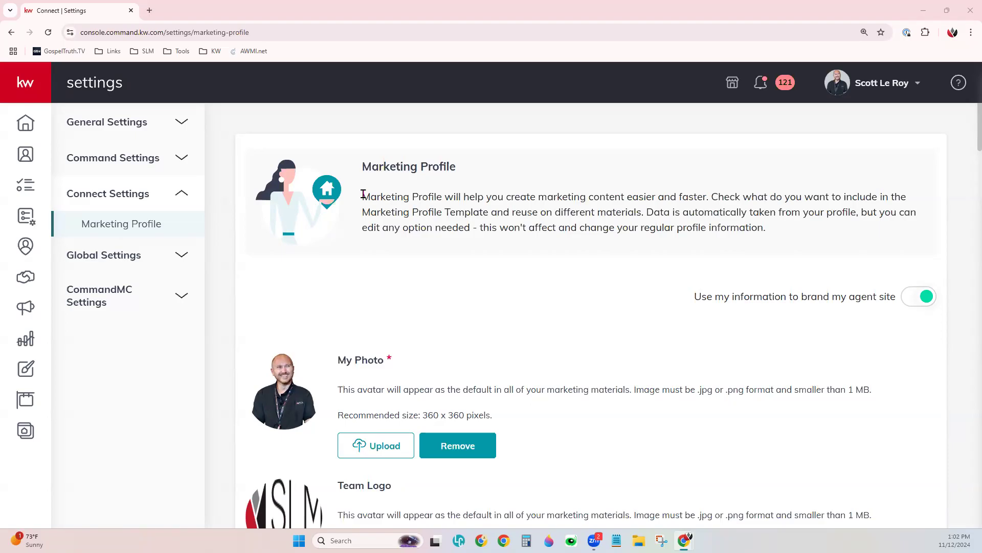
Check the accounts available for switching, and examine the recommended image size for the My Photo and Team Logo uploads.
left_click(884, 83)
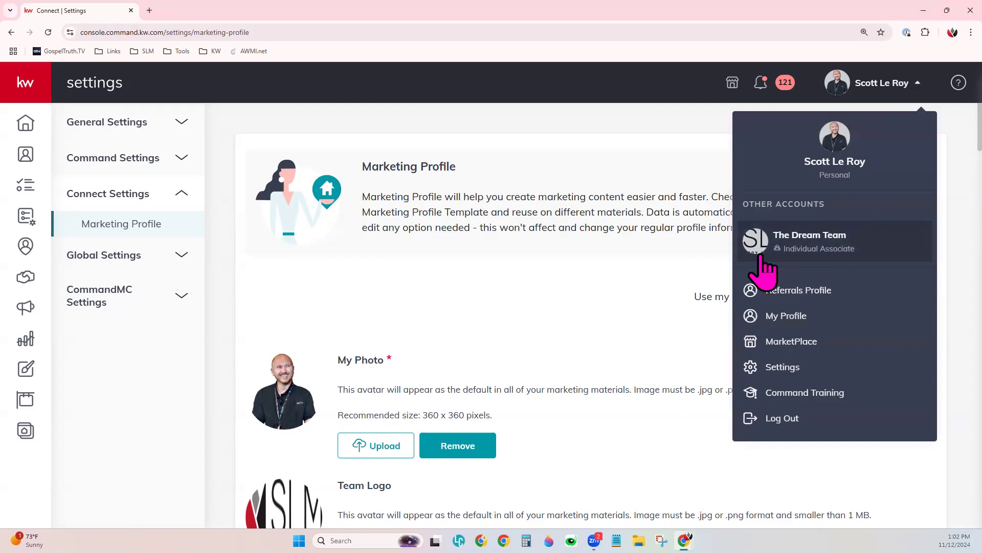
left_click(495, 185)
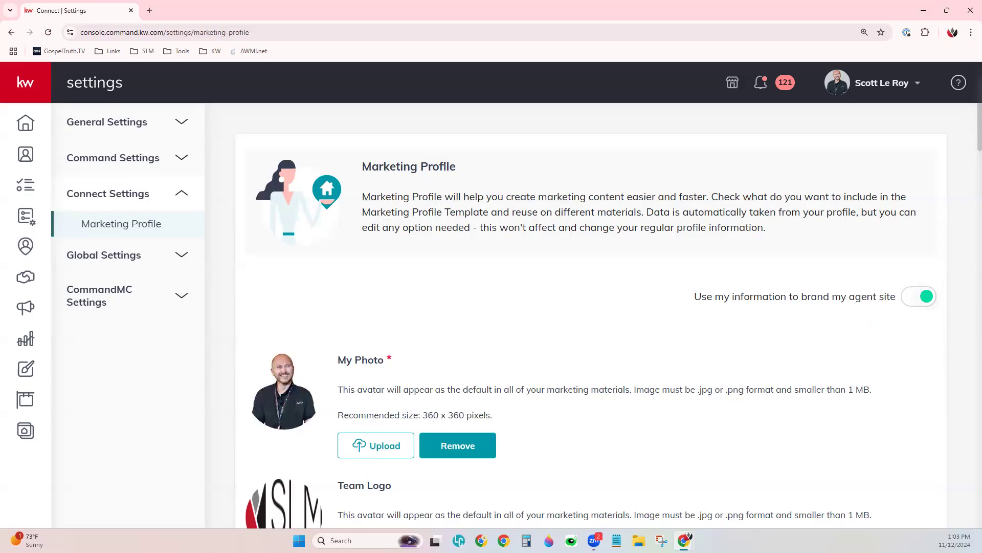
scroll(634, 407, "down", 2)
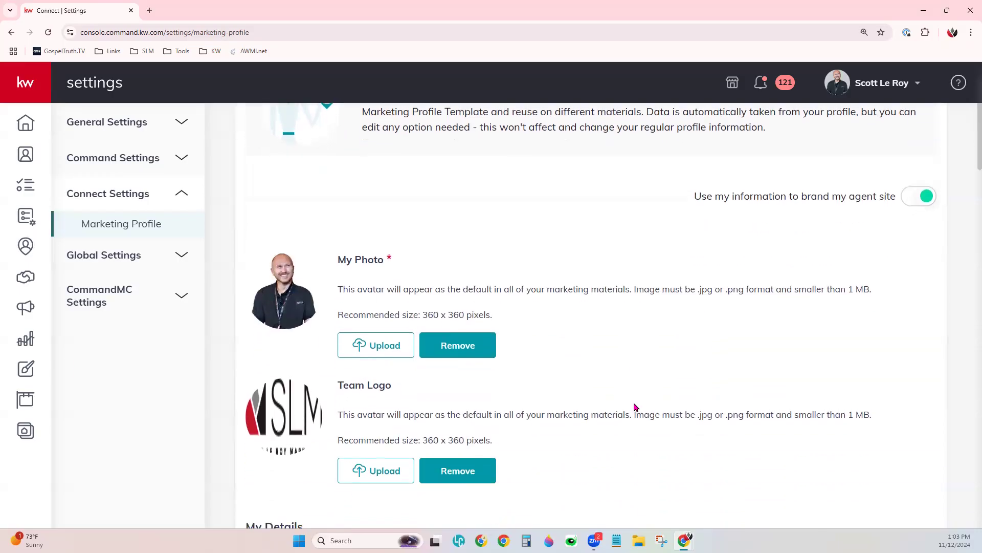
scroll(635, 407, "down", 2)
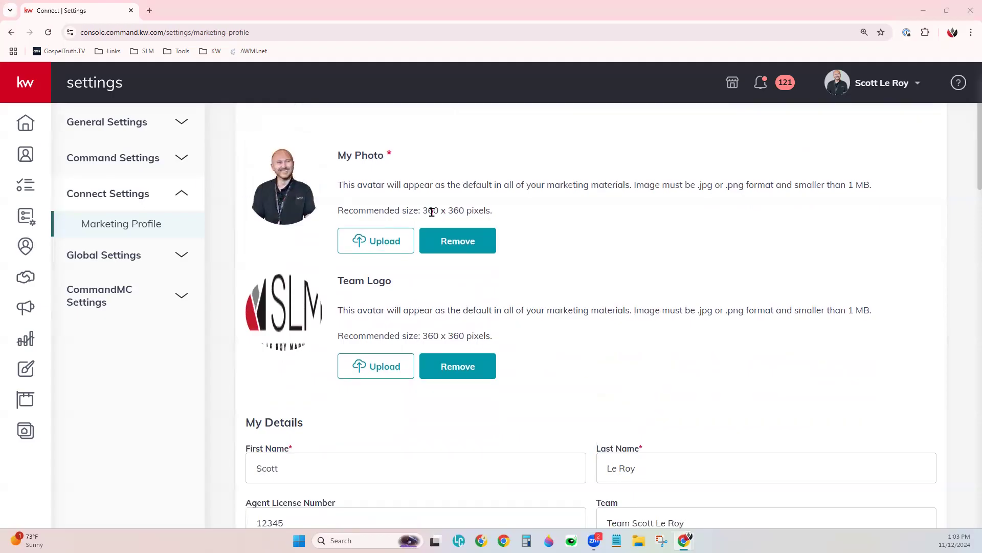
left_click_drag(420, 211, 502, 215)
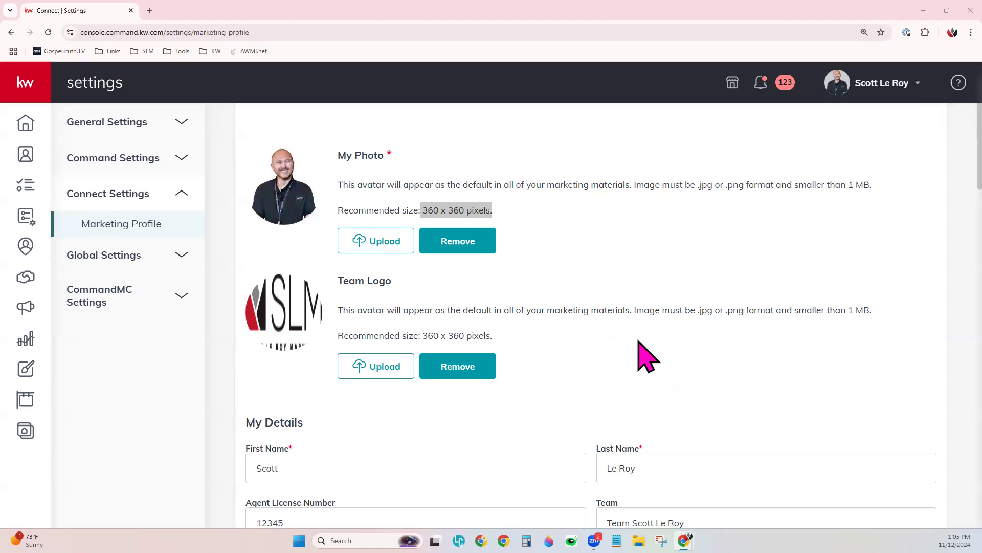
Review the license number, slogan and designations fields in My Details, and the available Military Affiliations choices.
scroll(640, 341, "down", 6)
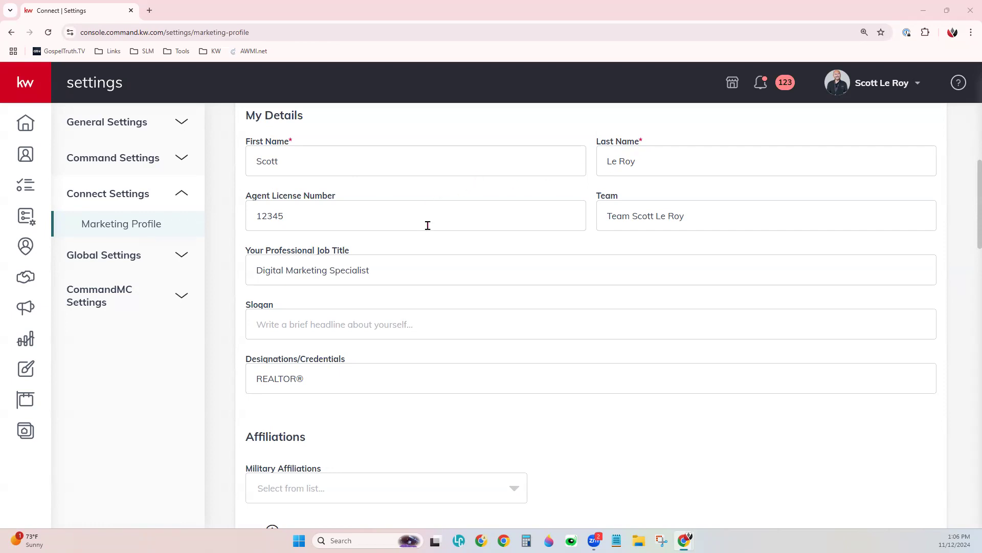
left_click(352, 216)
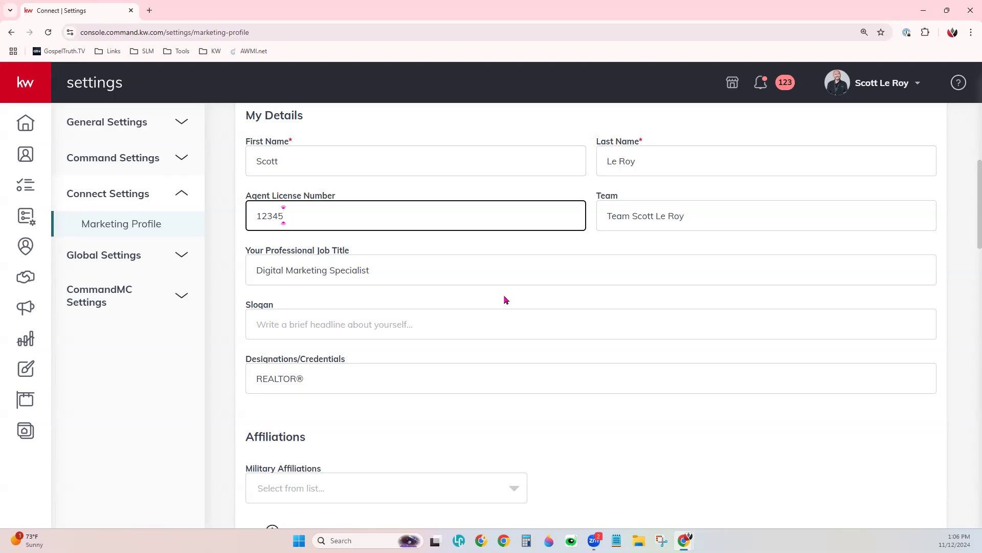
left_click(334, 324)
left_click(336, 385)
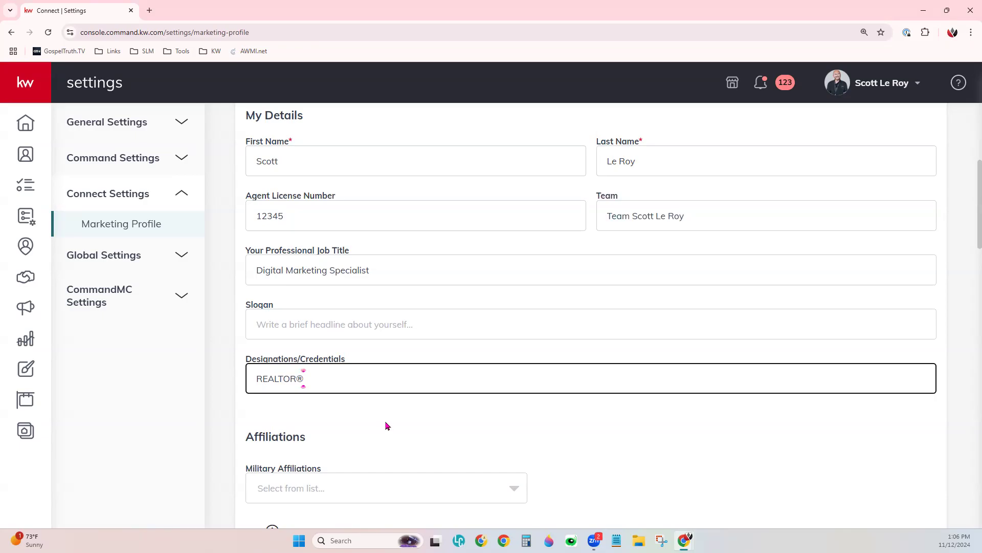
scroll(387, 425, "down", 6)
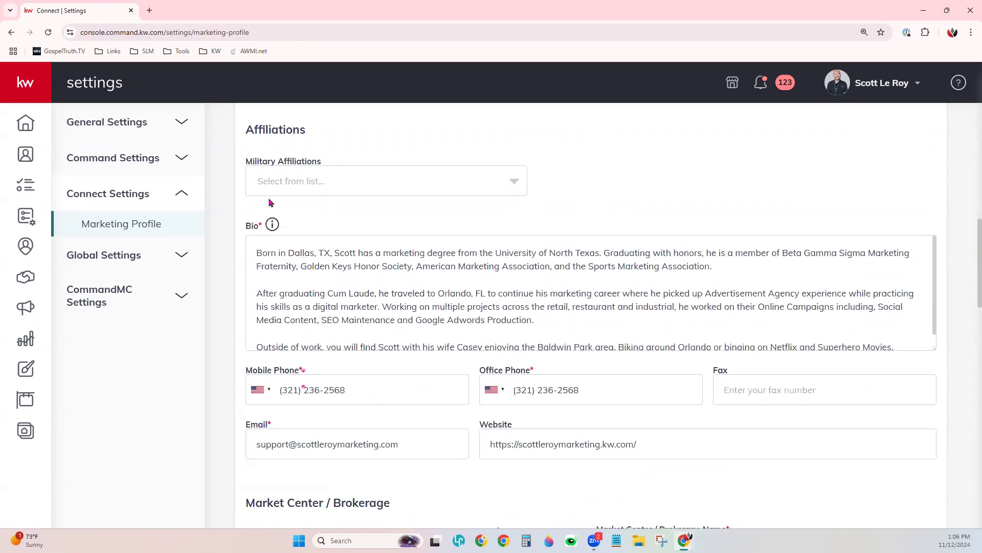
left_click(315, 179)
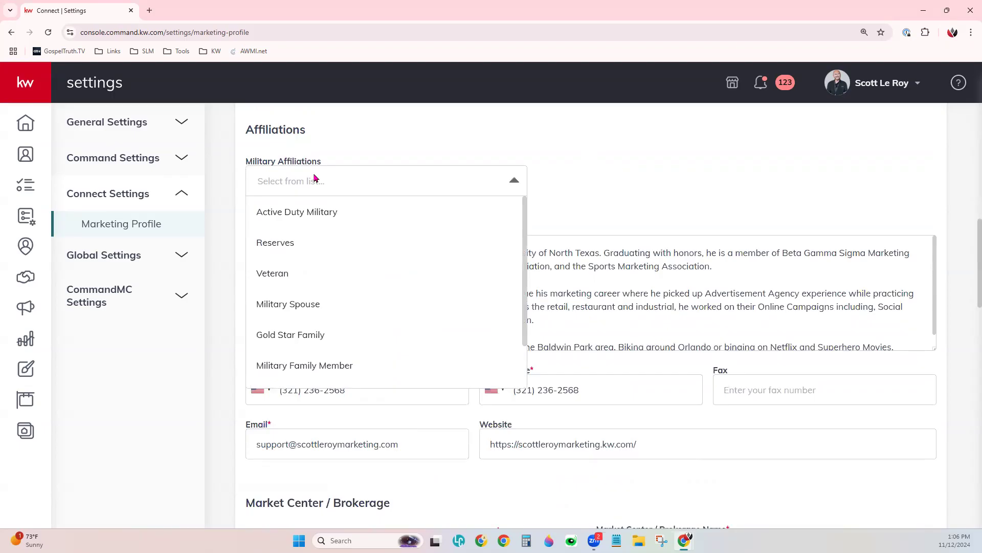
scroll(343, 256, "down", 2)
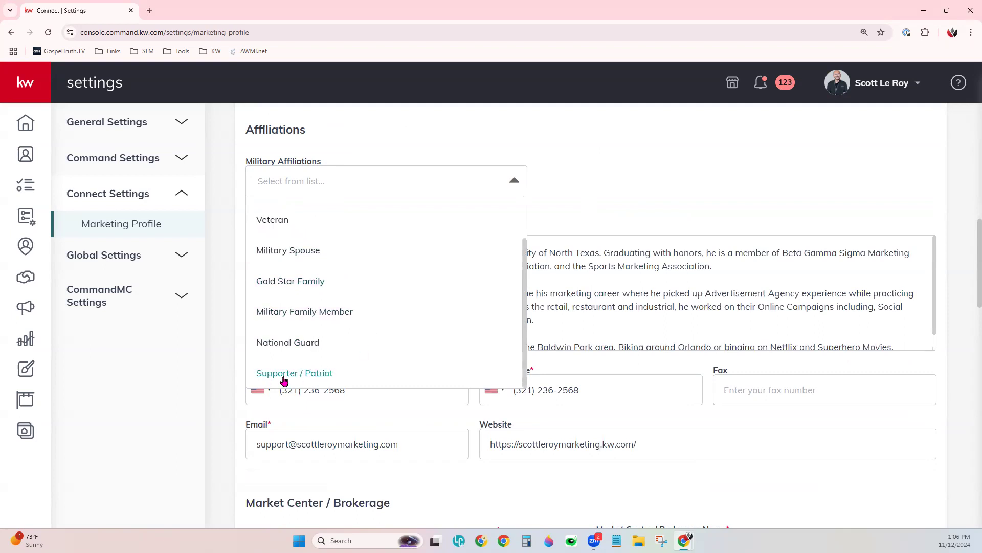
left_click(663, 189)
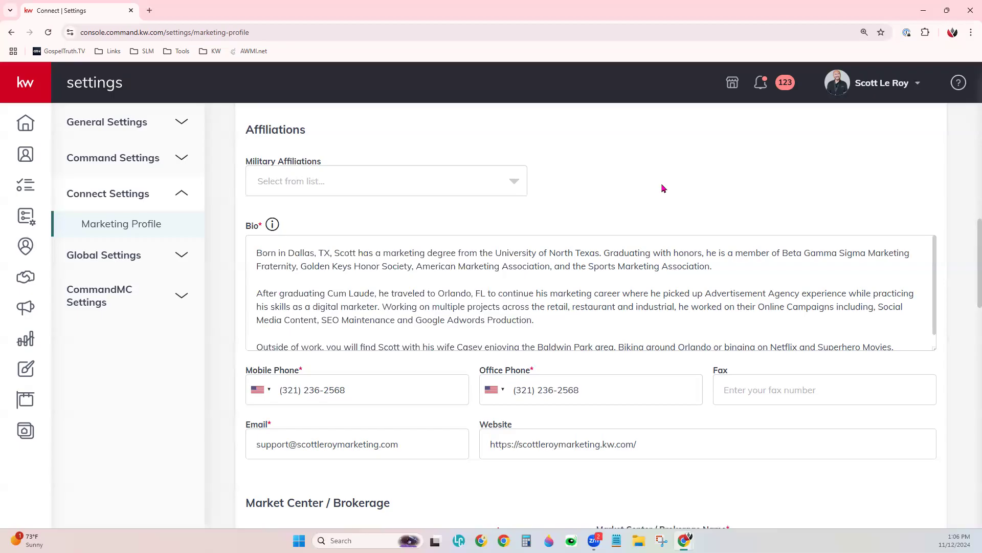
Review the full Bio text and the mobile phone, office phone, email and website fields of the marketing profile.
scroll(941, 359, "down", 1)
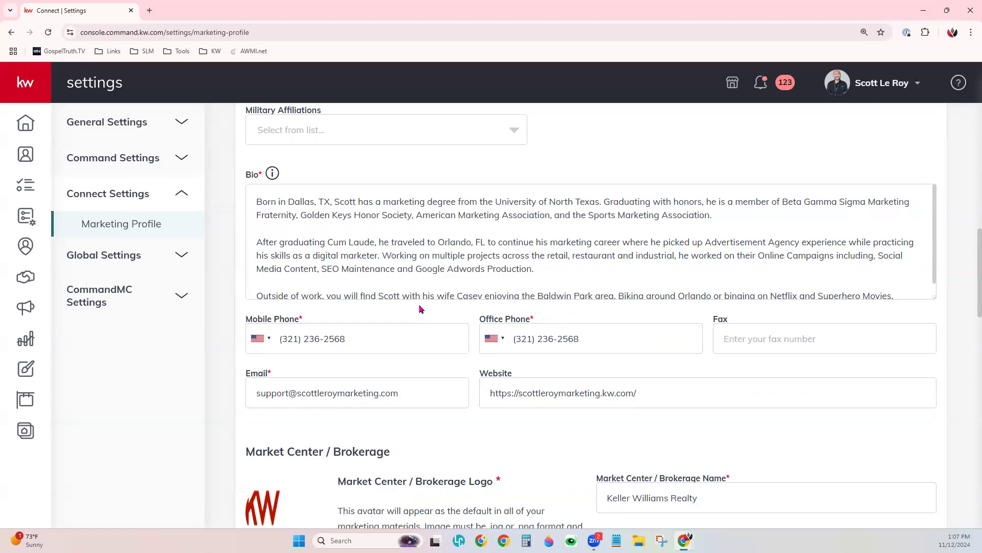
left_click(347, 228)
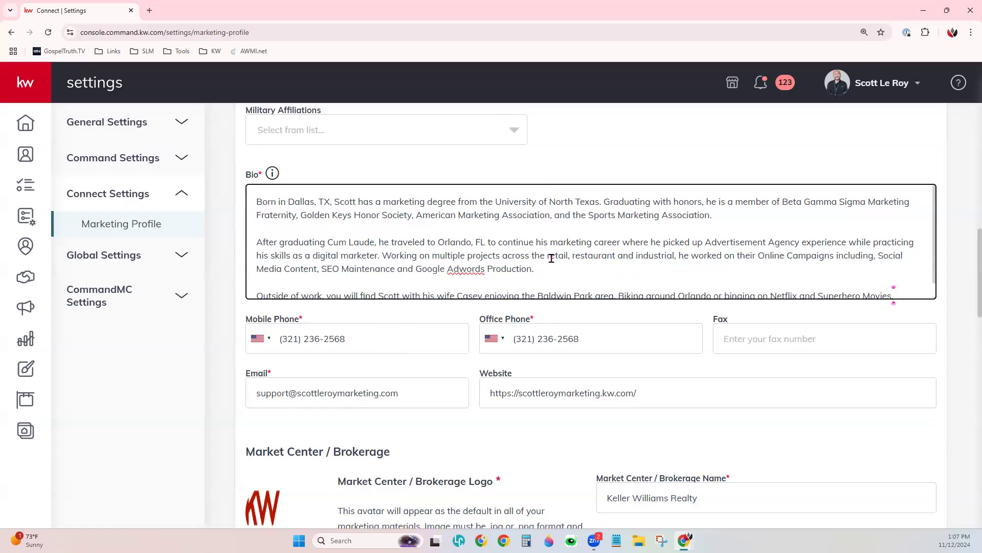
scroll(551, 258, "down", 1)
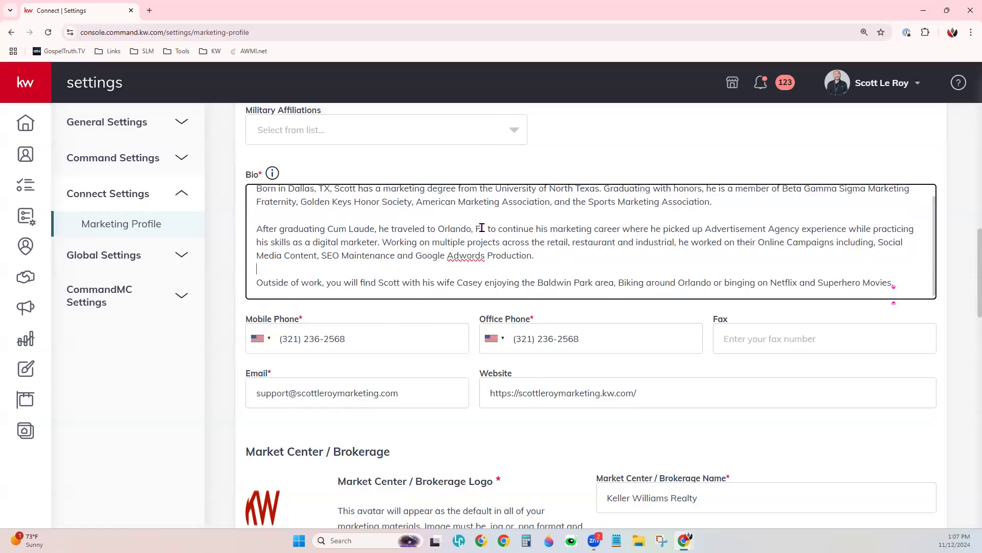
left_click(792, 375)
scroll(792, 374, "down", 3)
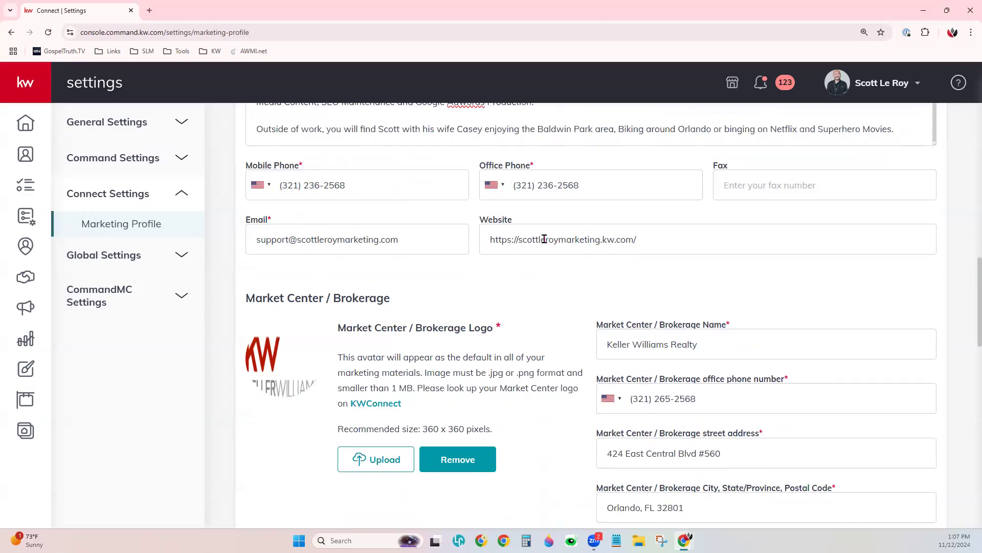
left_click(303, 185)
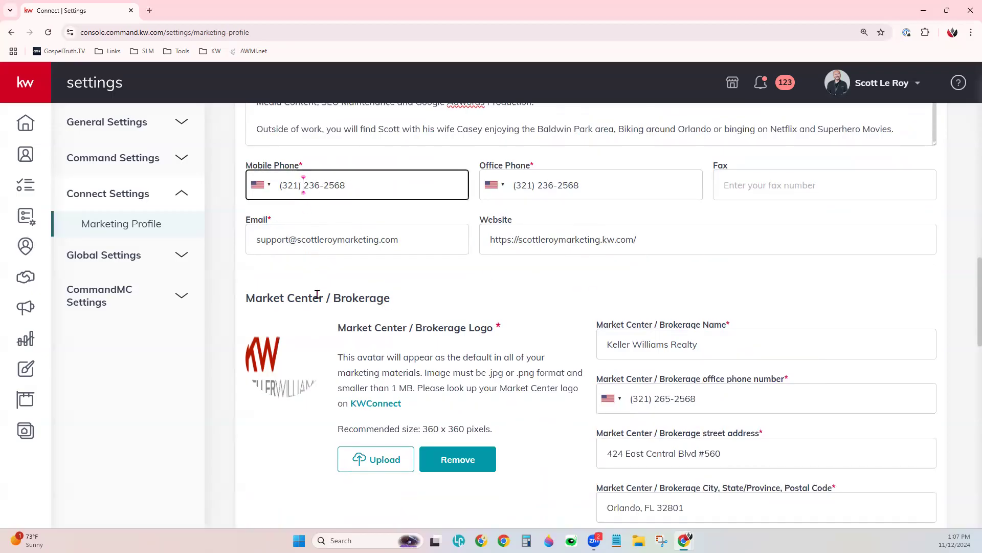
left_click(521, 185)
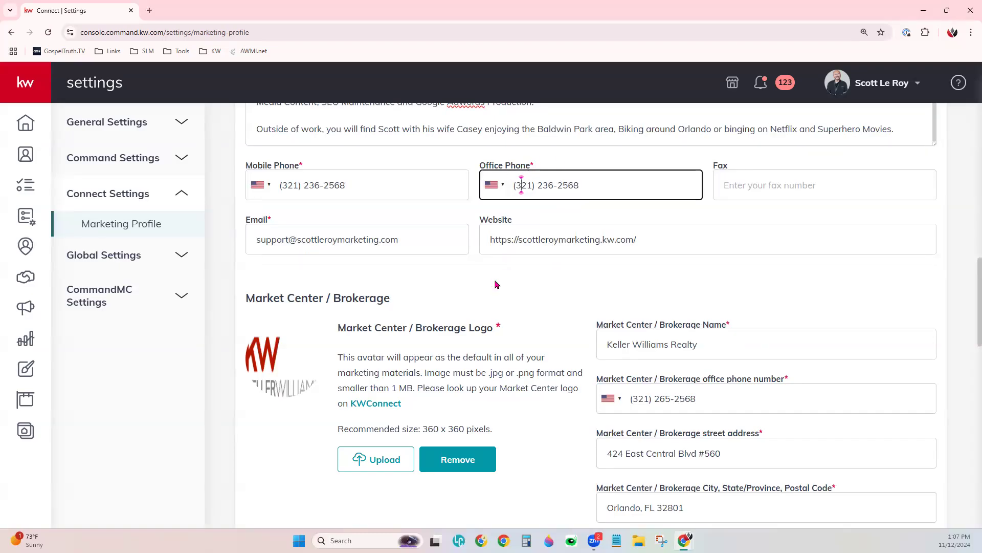
left_click(297, 239)
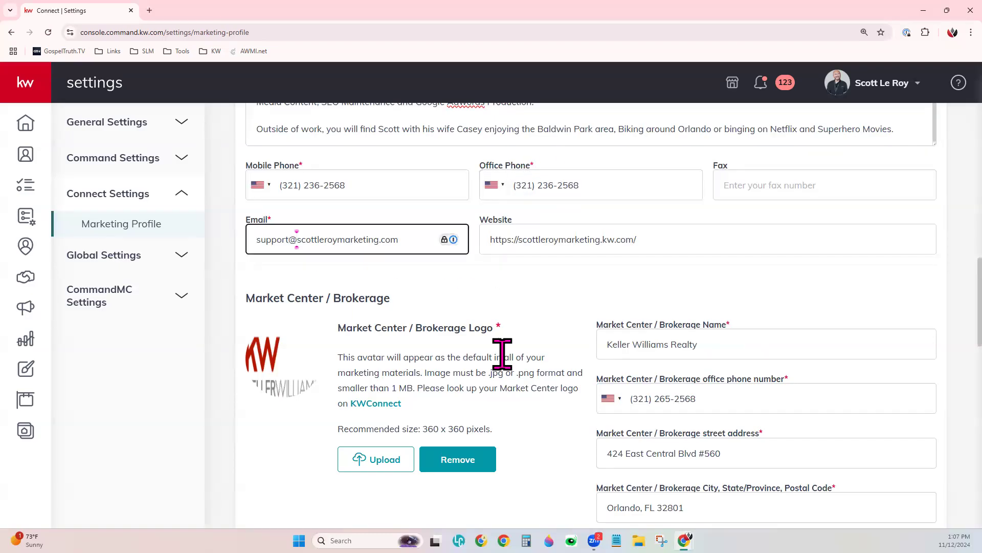
left_click(589, 240)
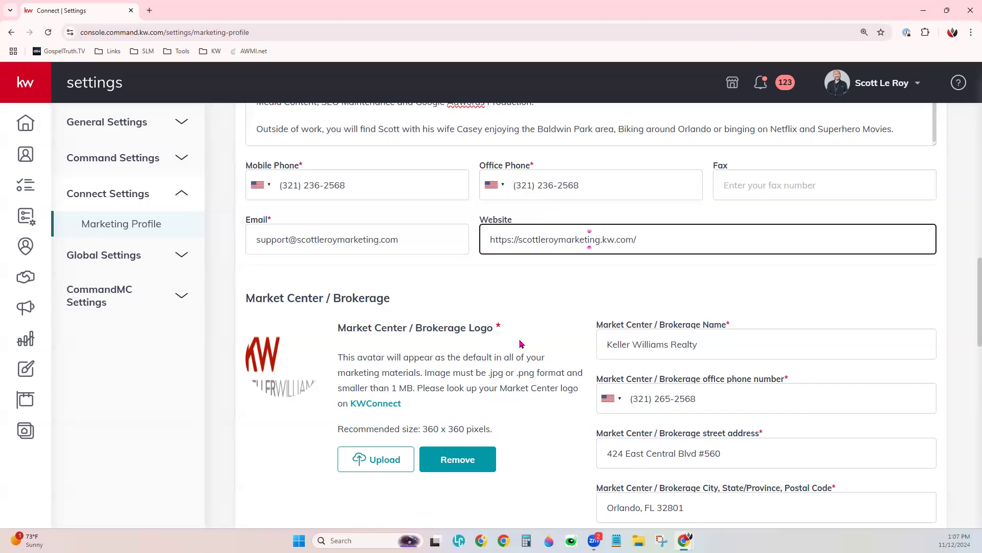
left_click(532, 293)
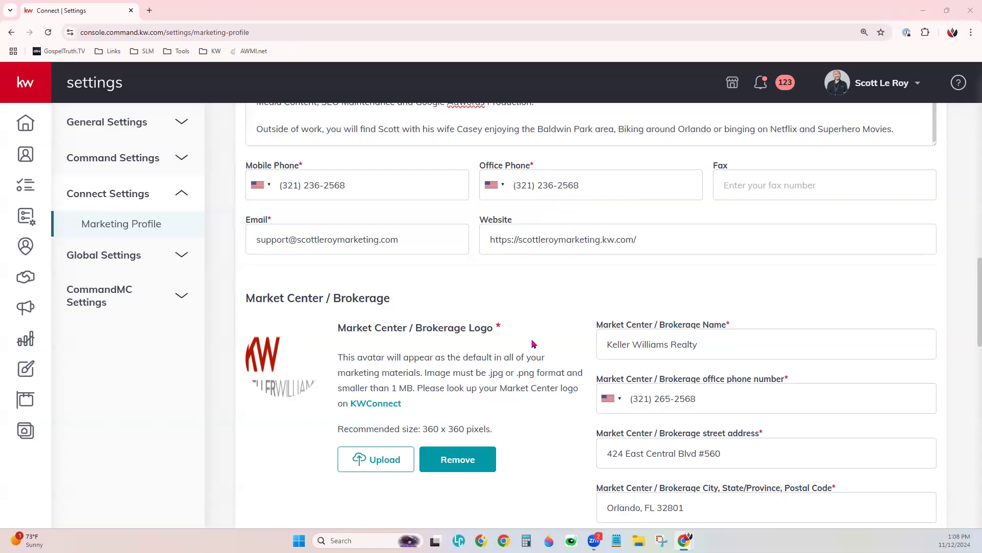
left_click_drag(517, 241, 634, 239)
key("ctrl+c")
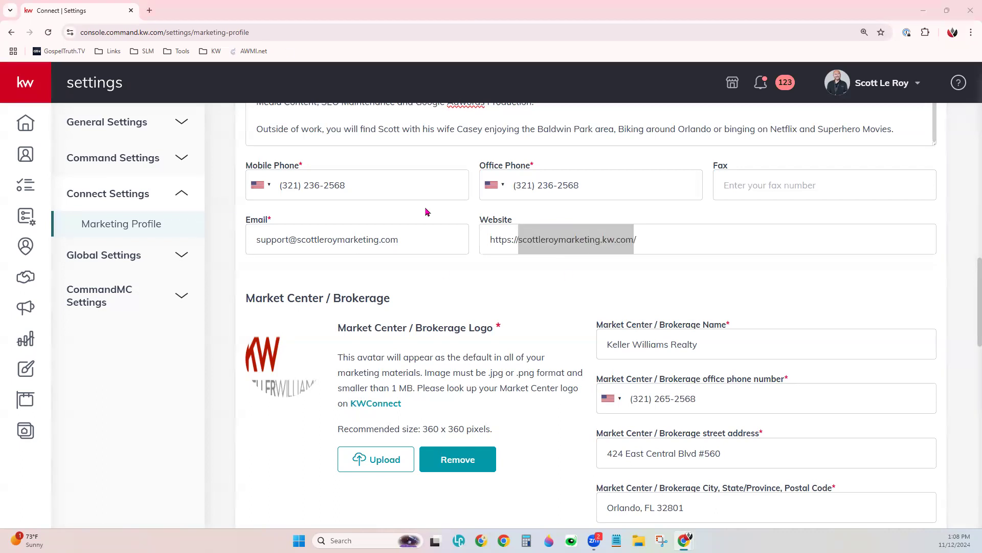
left_click(150, 10)
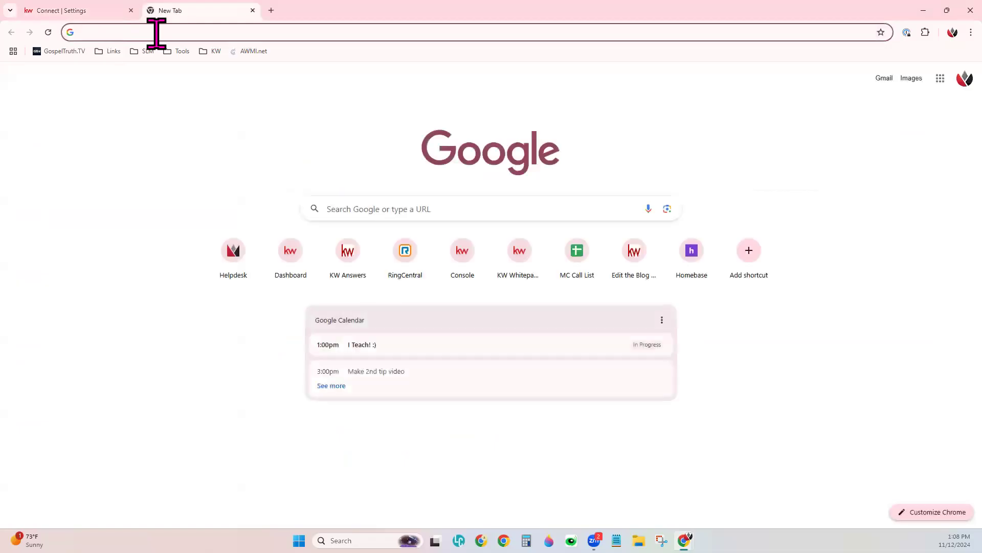
key("ctrl+v")
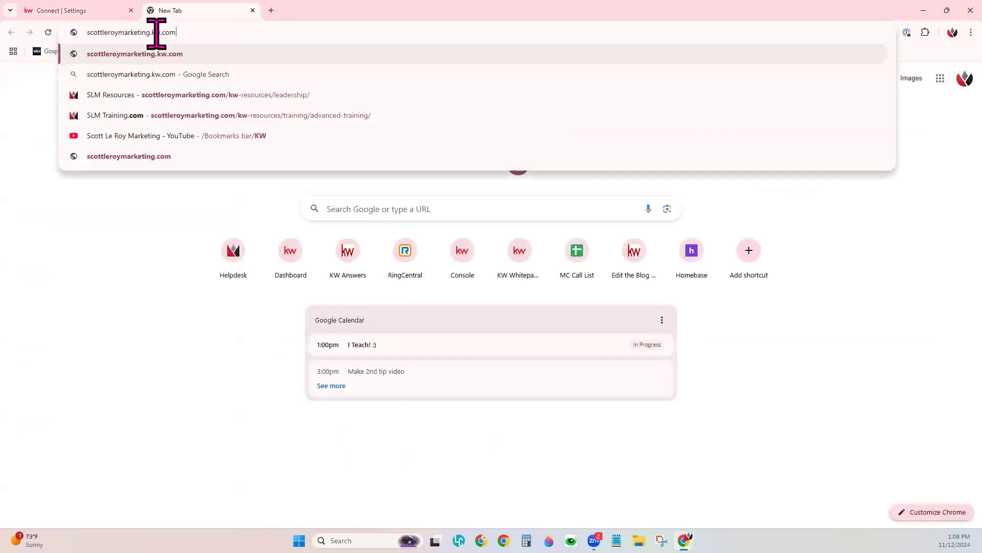
key("Return")
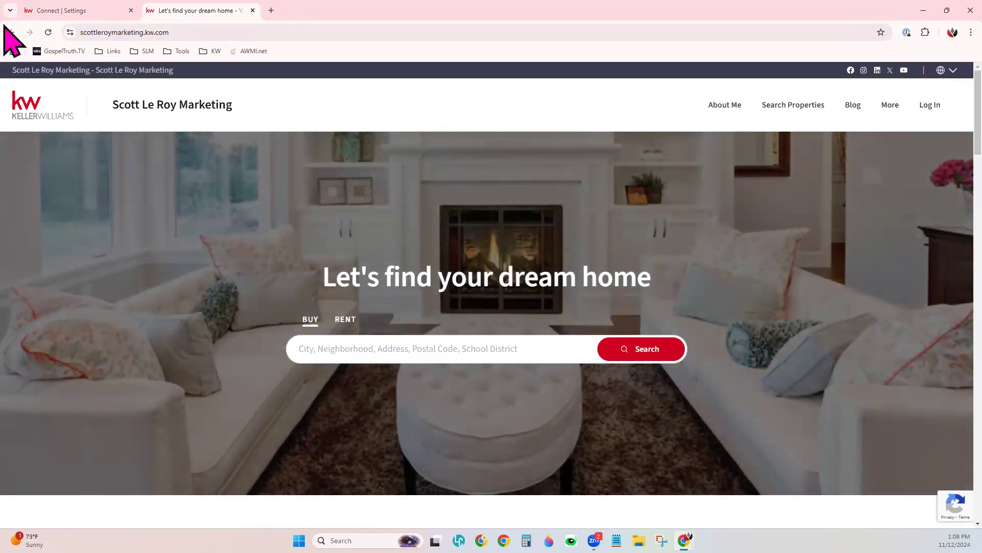
left_click(153, 35)
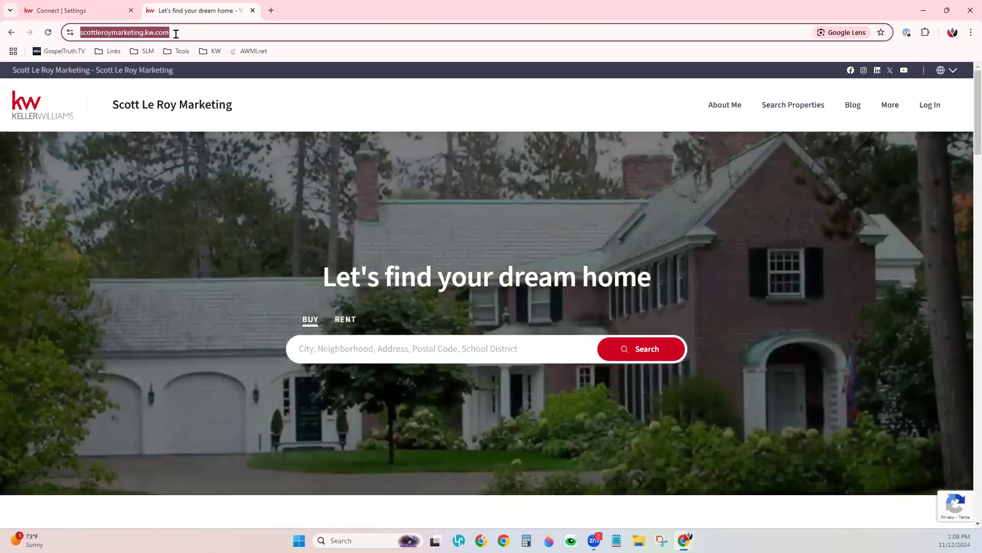
right_click(144, 36)
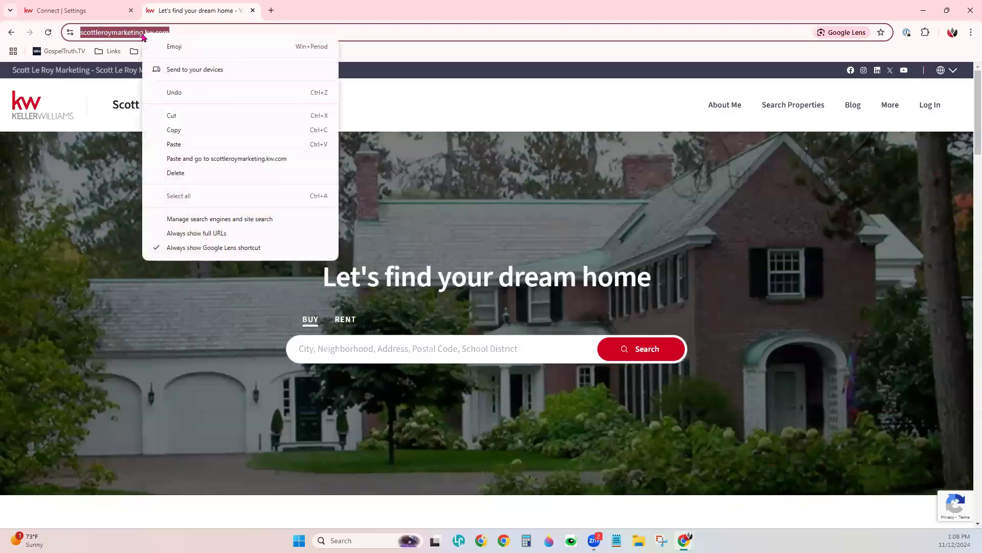
left_click(169, 132)
left_click(87, 11)
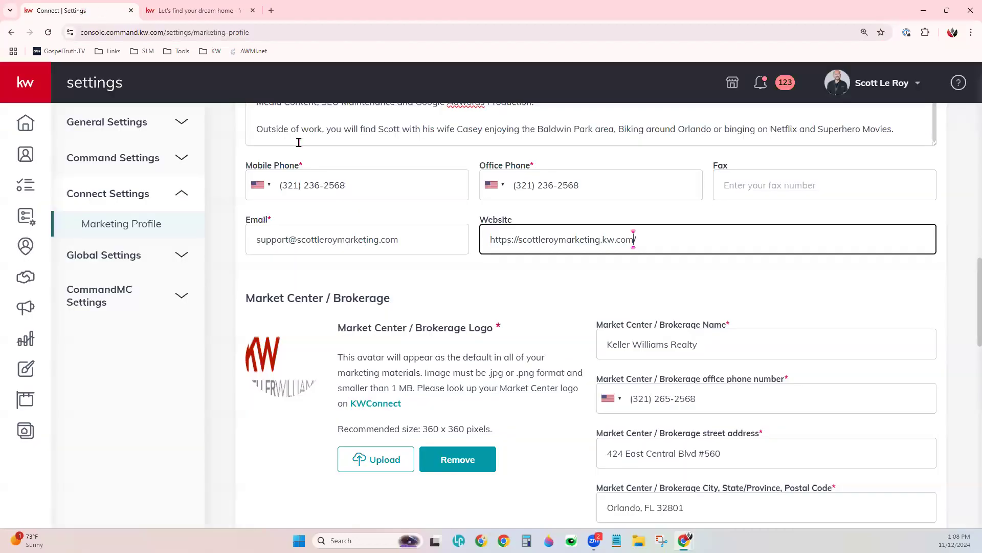
triple_click(634, 239)
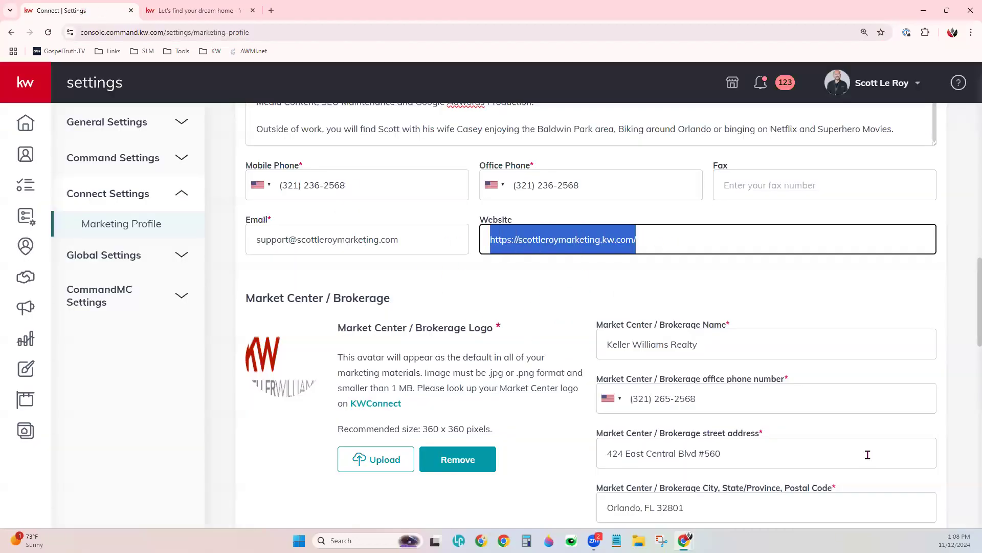
key("BackSpace")
key("ctrl+v")
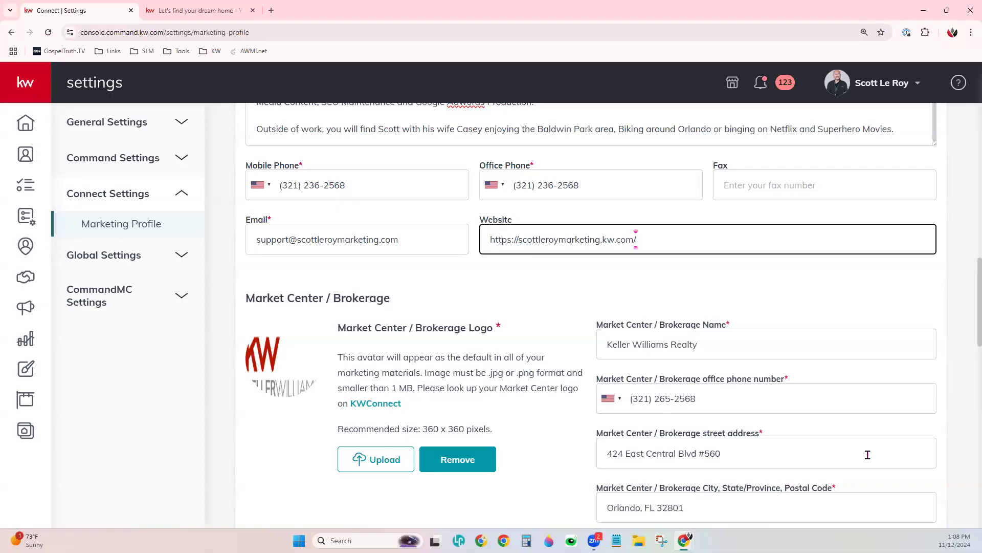
left_click(507, 238)
left_click_drag(518, 240, 484, 241)
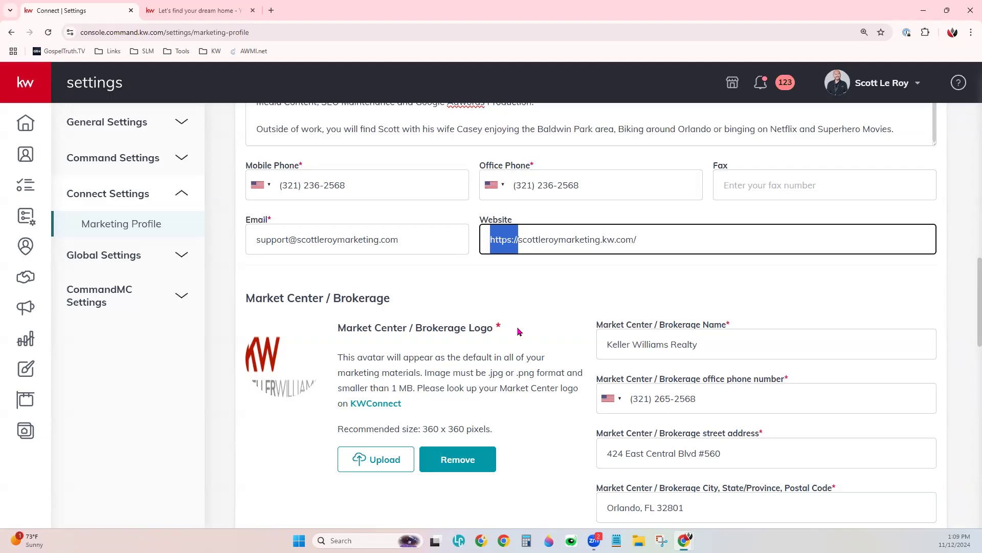
left_click(543, 291)
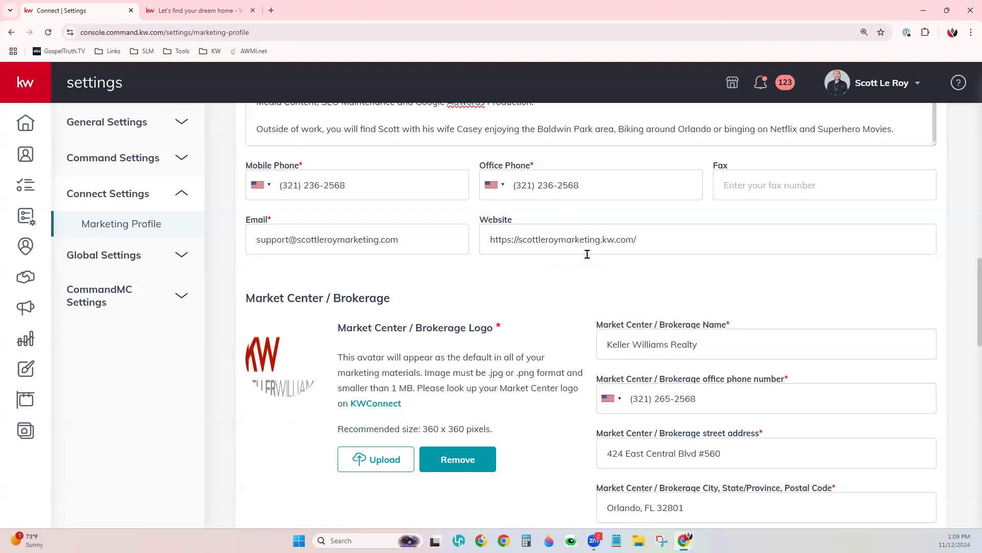
left_click_drag(519, 241, 477, 247)
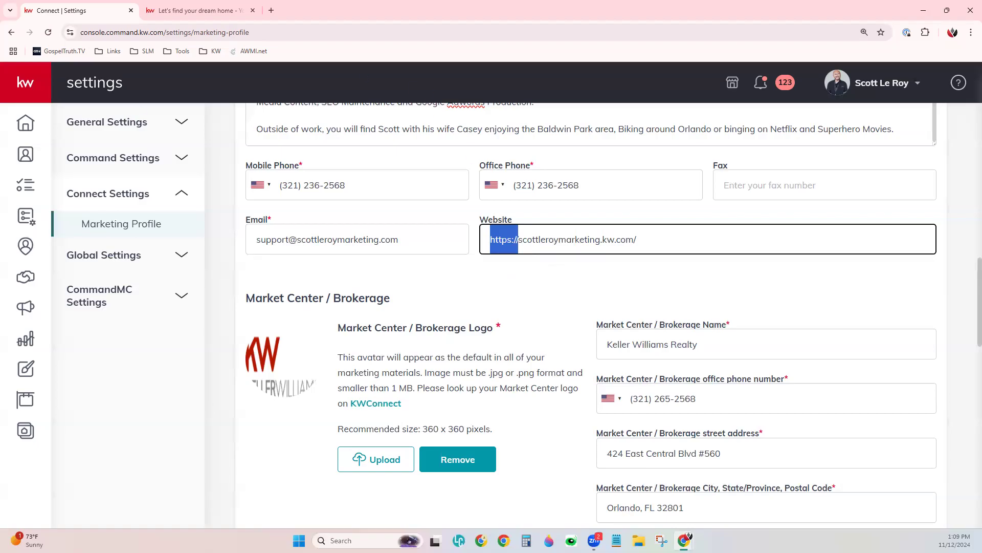
scroll(820, 340, "down", 3)
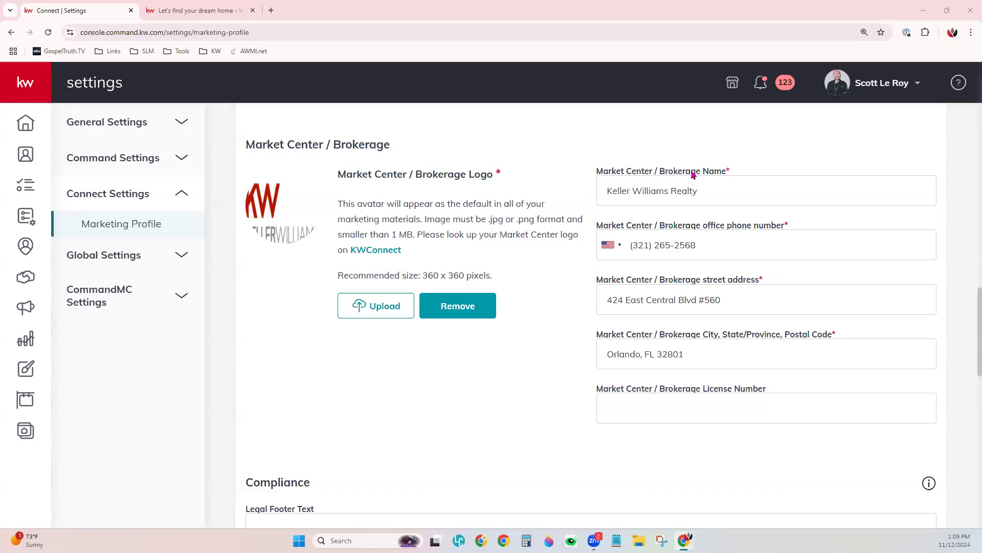
left_click_drag(247, 142, 425, 149)
left_click(537, 347)
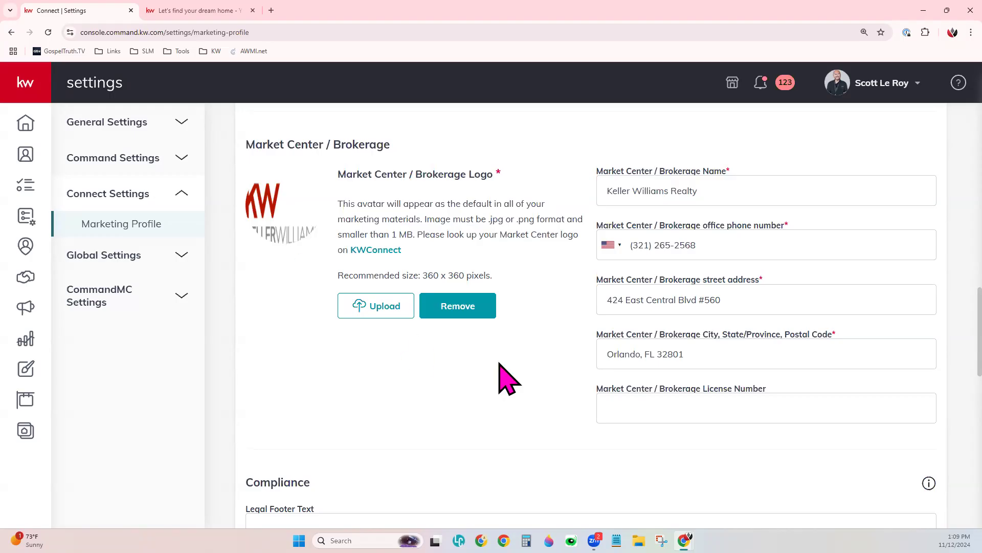
Review the Compliance section's legal footer text, the footer links and the recommended size for legal footer images.
scroll(497, 361, "down", 6)
scroll(497, 361, "down", 1)
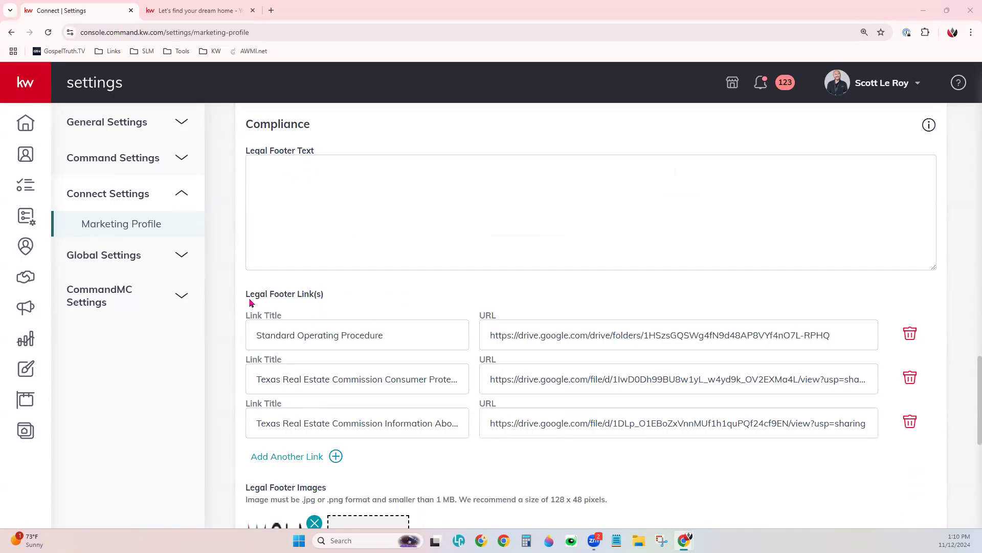
left_click_drag(250, 300, 316, 299)
left_click(463, 288)
scroll(496, 464, "down", 4)
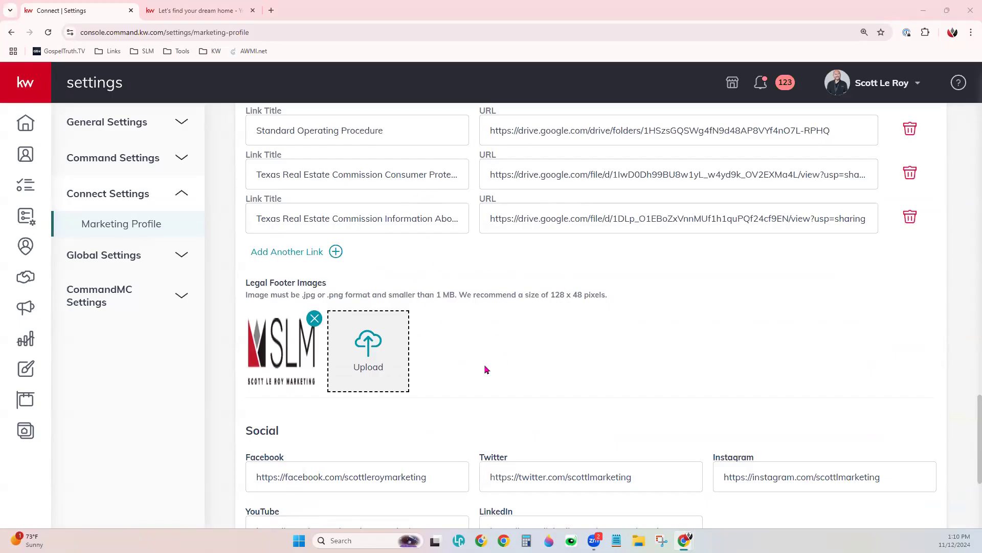
scroll(301, 393, "down", 1)
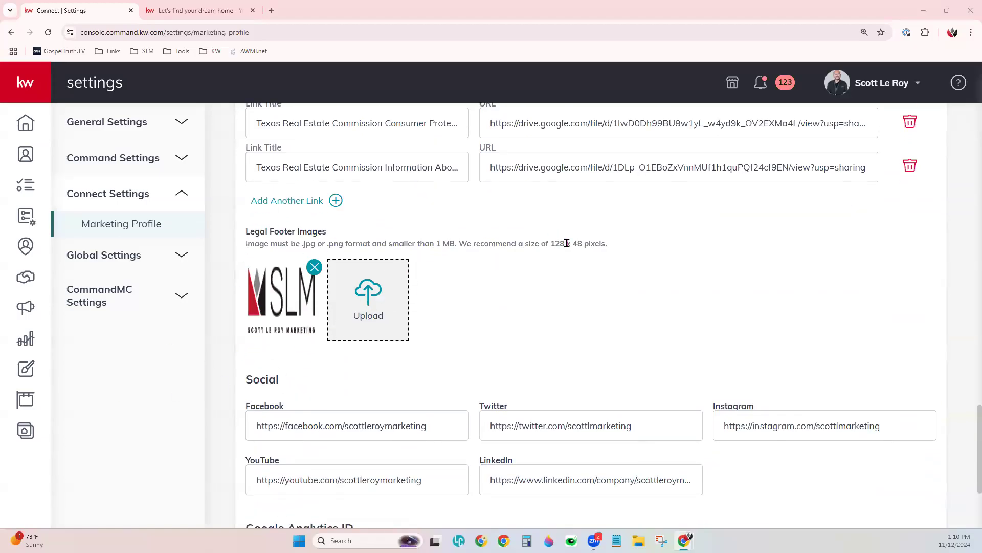
left_click_drag(549, 243, 609, 244)
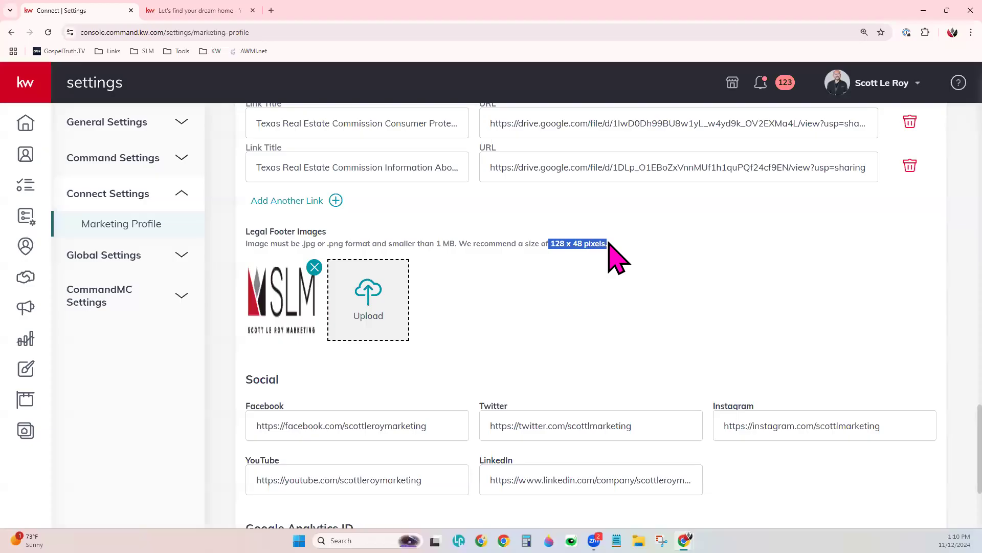
left_click(587, 288)
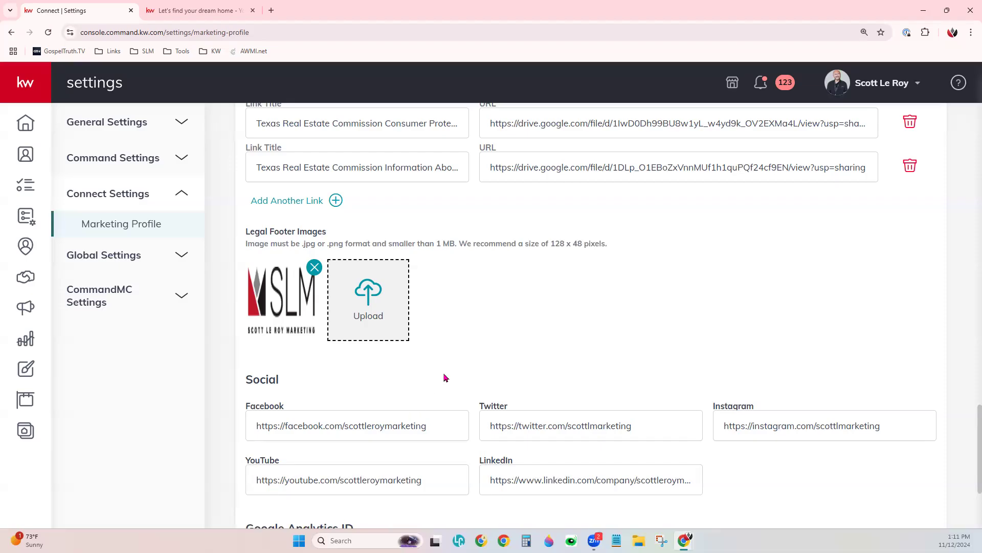
Review the Social profile URLs and the Google Analytics Tracking ID field of the marketing profile.
scroll(444, 378, "down", 2)
scroll(444, 377, "down", 1)
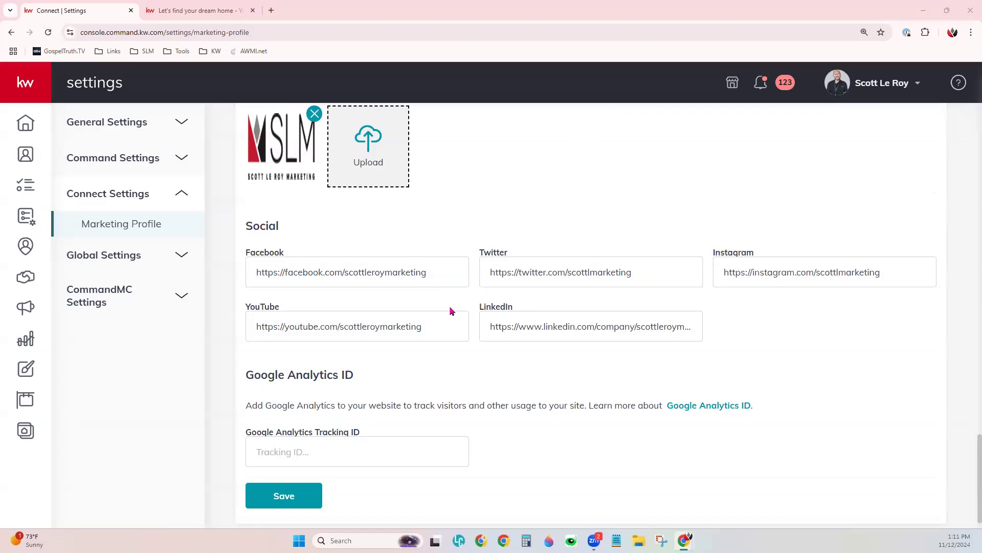
left_click(371, 273)
Switch to the open agent site and enlarge its page zoom by three levels to inspect the header's social icons.
left_click(202, 10)
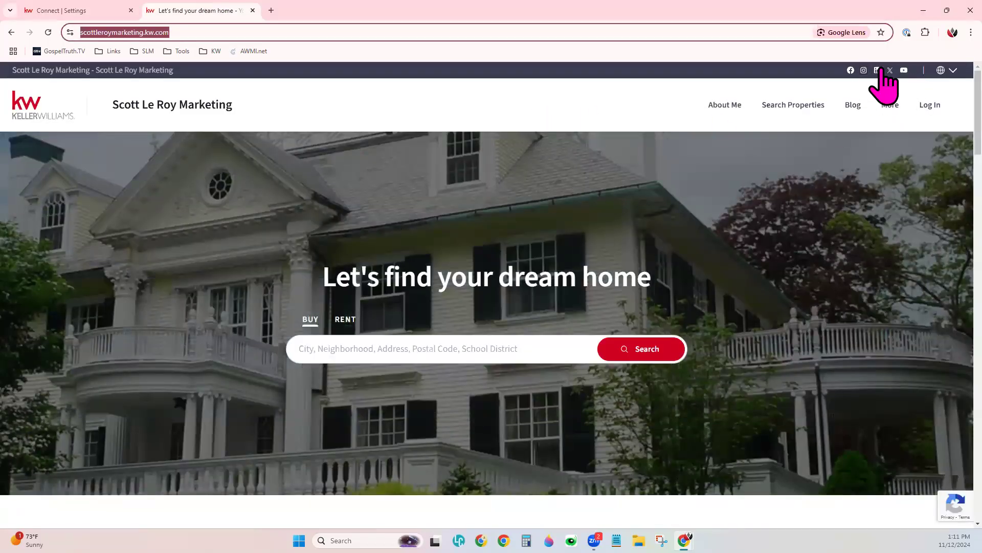
left_click(970, 32)
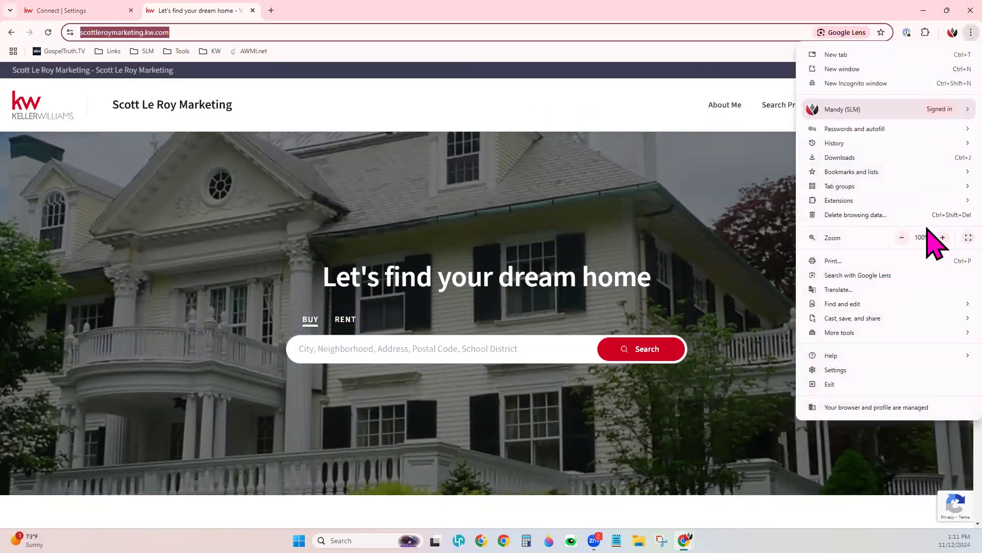
left_click(942, 238)
left_click(941, 237)
left_click(942, 237)
left_click(570, 49)
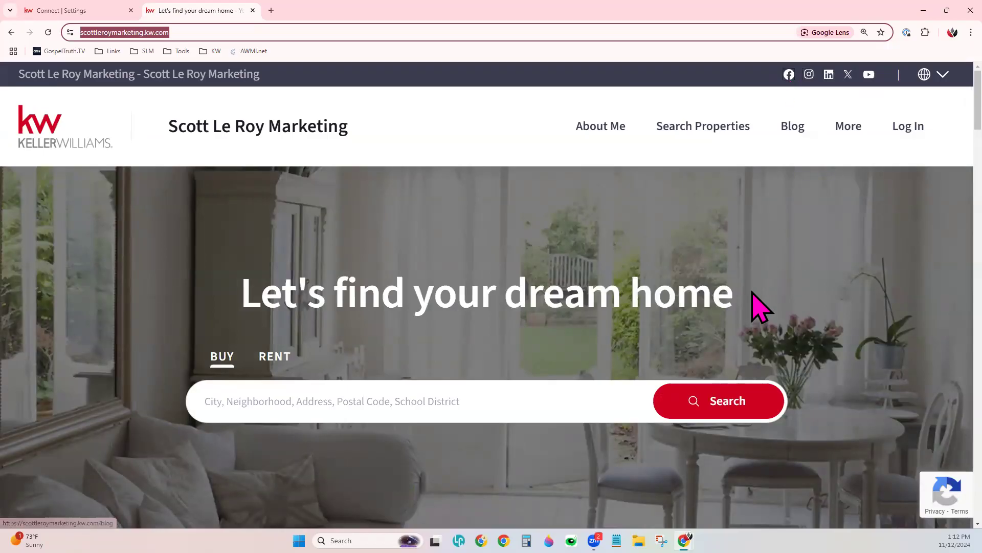
Examine the social media links shown with the agent's details in the contact section of the agent site.
scroll(761, 307, "down", 12)
scroll(761, 307, "down", 15)
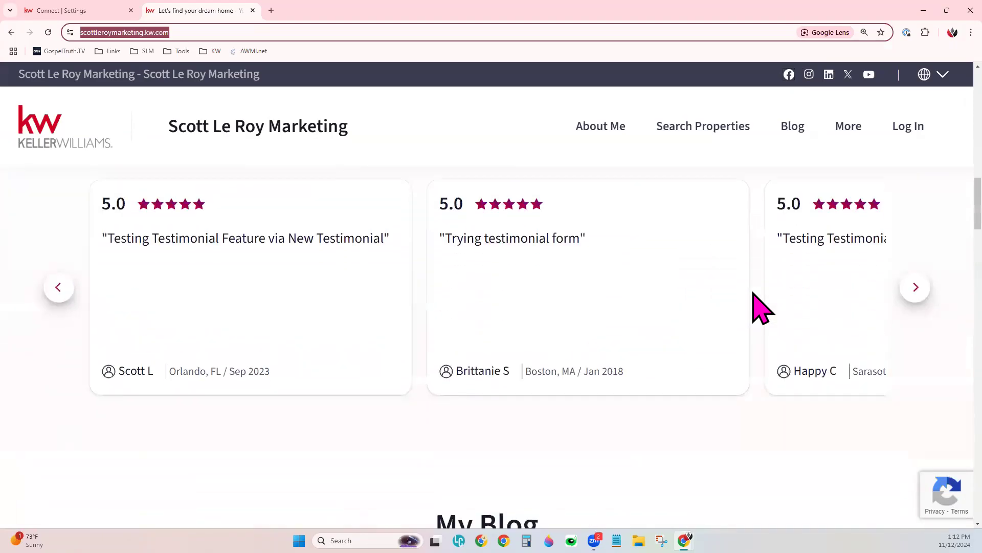
scroll(761, 307, "down", 10)
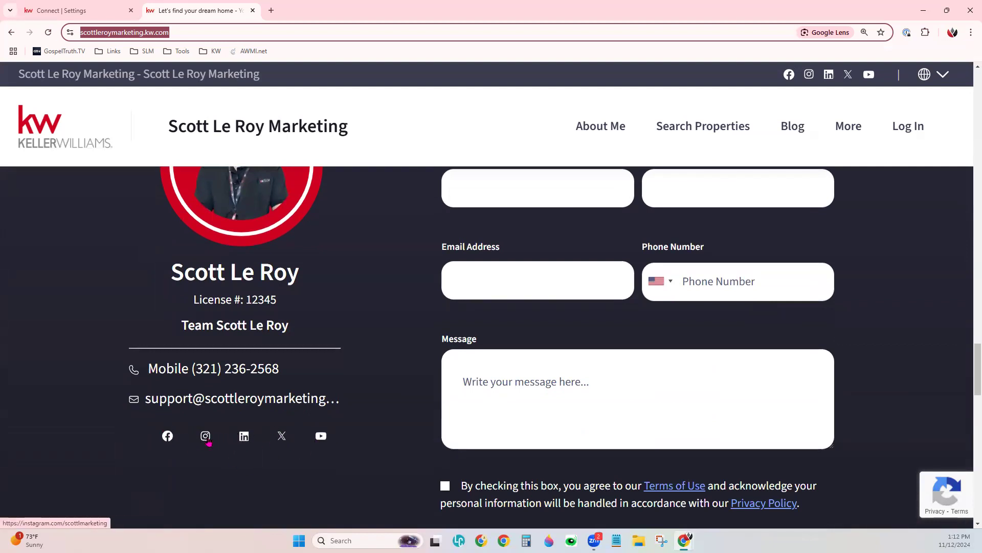
Return to the Command settings, open My Profile from the account options and review its About Me details.
left_click(109, 7)
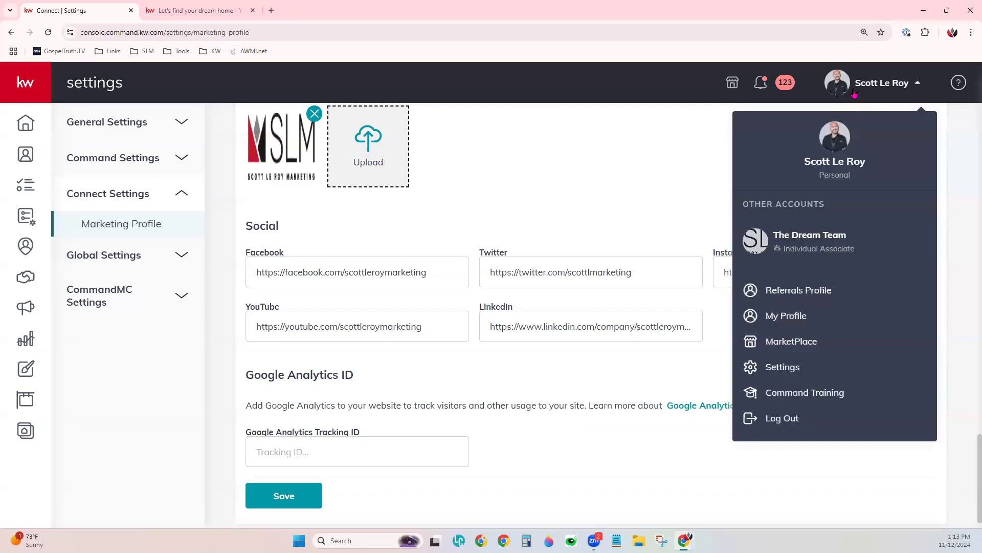
left_click(789, 322)
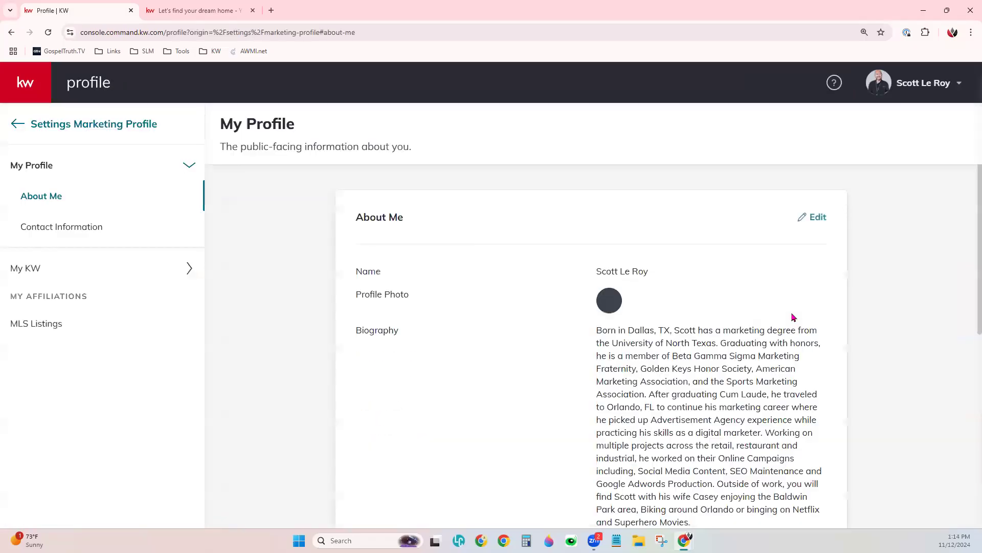
scroll(793, 317, "down", 2)
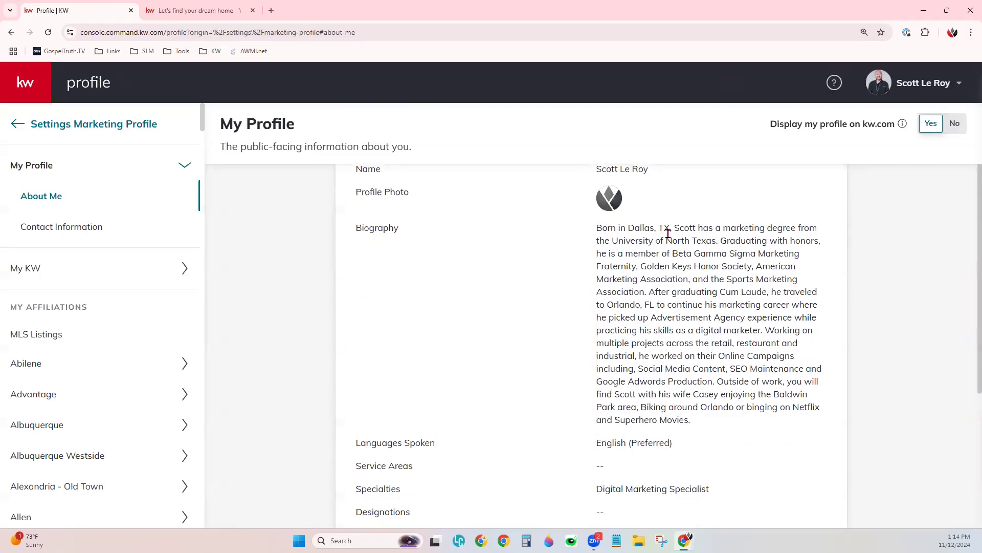
scroll(701, 357, "up", 2)
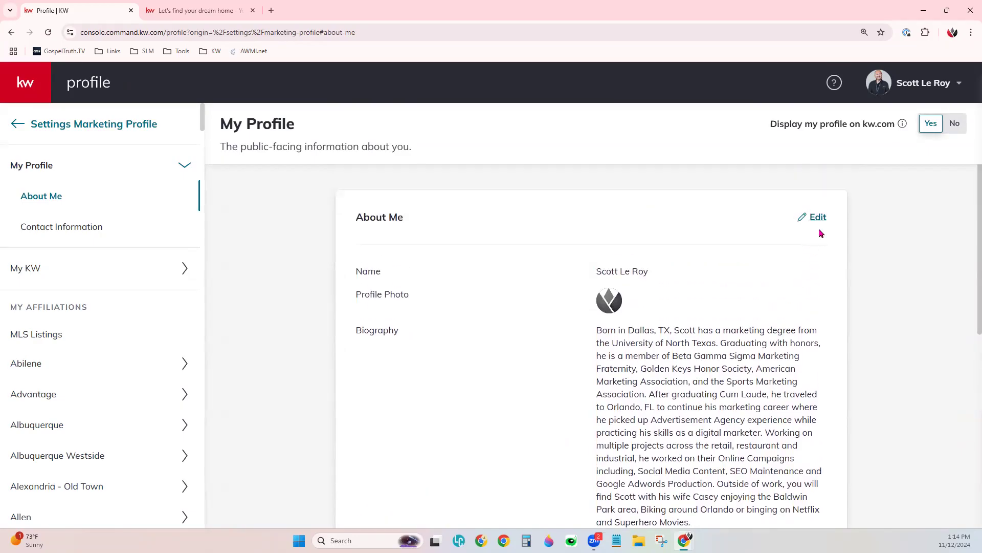
scroll(757, 297, "down", 2)
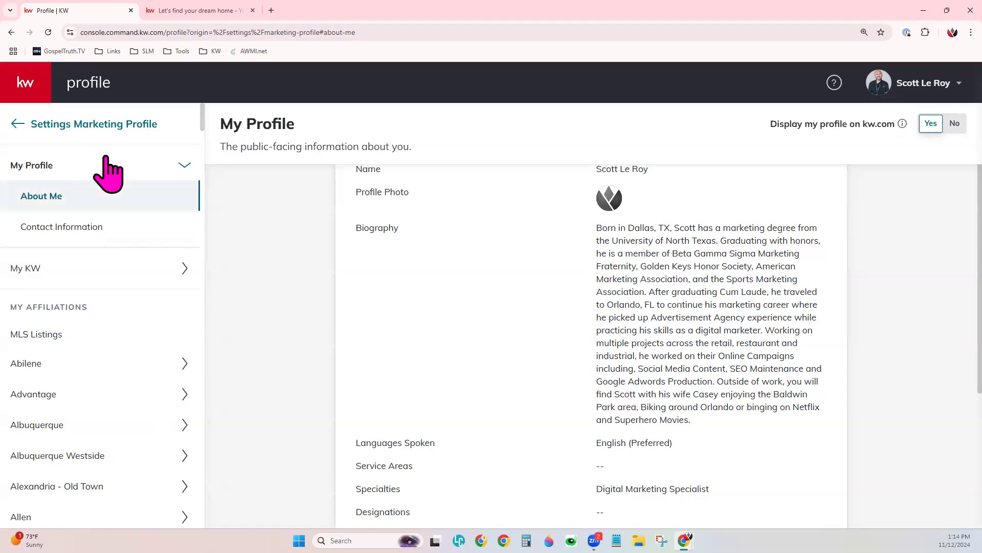
Return to the Marketing Profile settings and open the Settings page of the Websites applet.
left_click(49, 123)
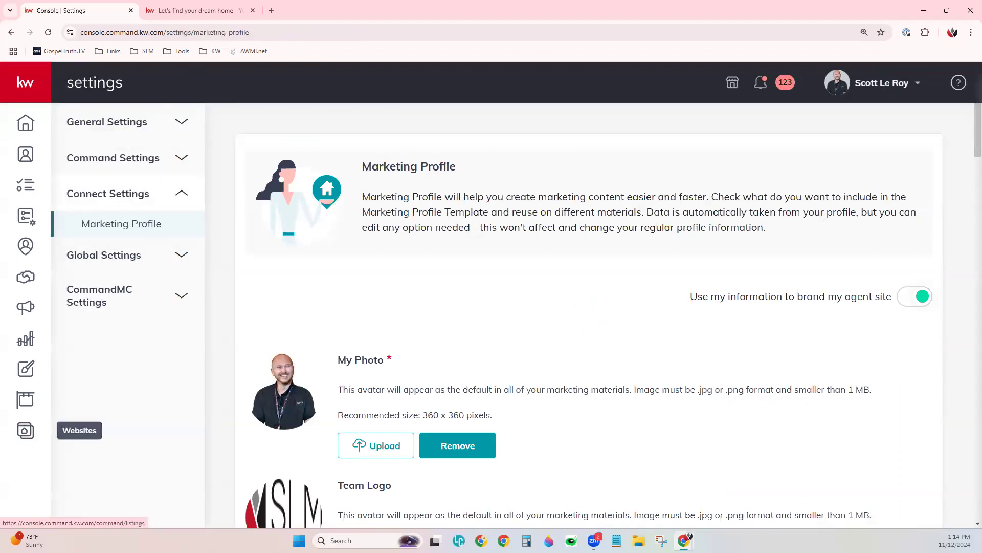
mouse_move(37, 95)
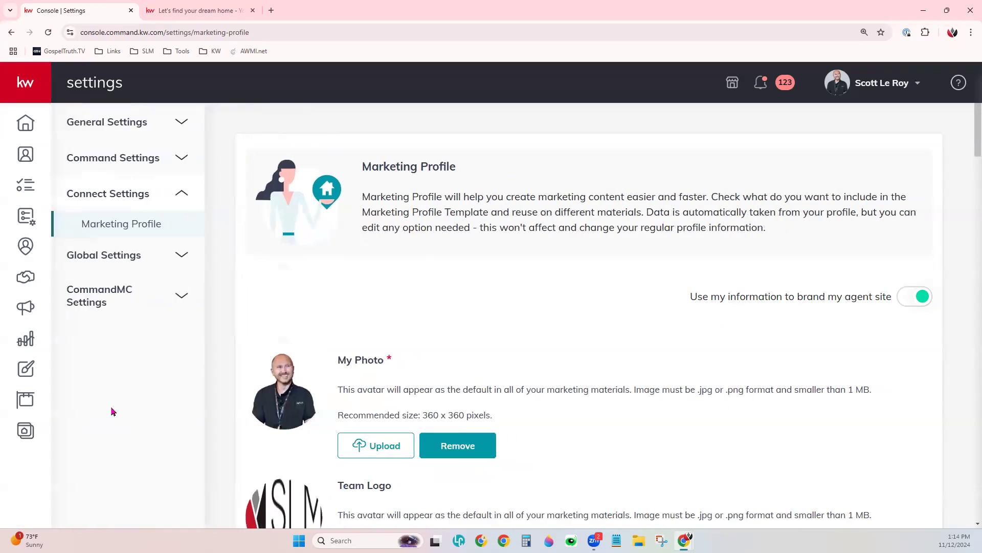
left_click(32, 449)
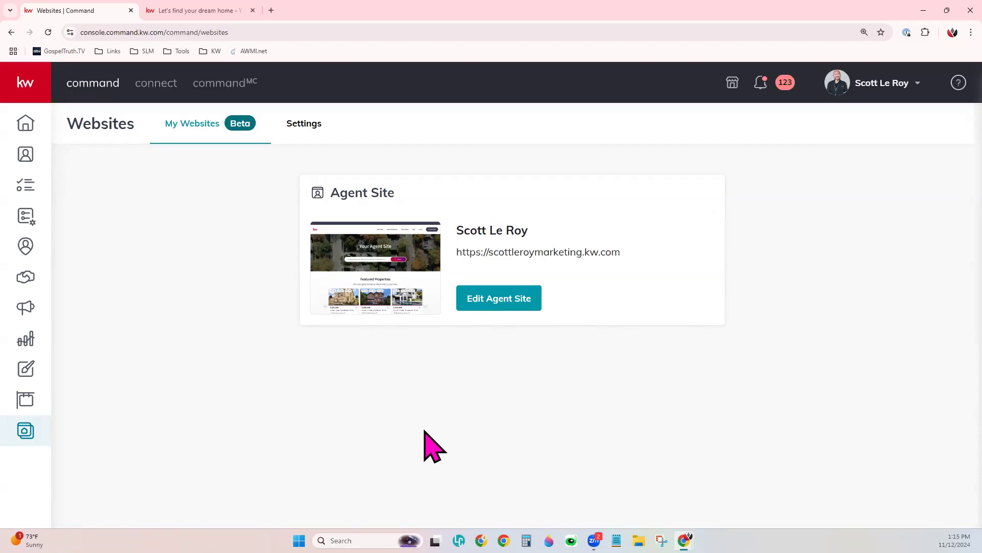
left_click(301, 128)
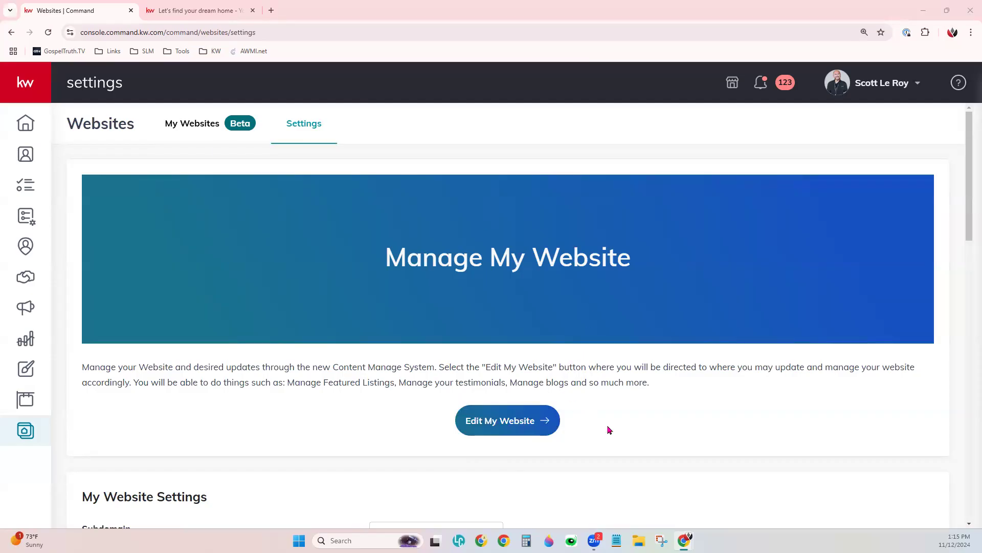
Review the Subdomain setting and its current entry under My Website Settings.
scroll(610, 430, "down", 4)
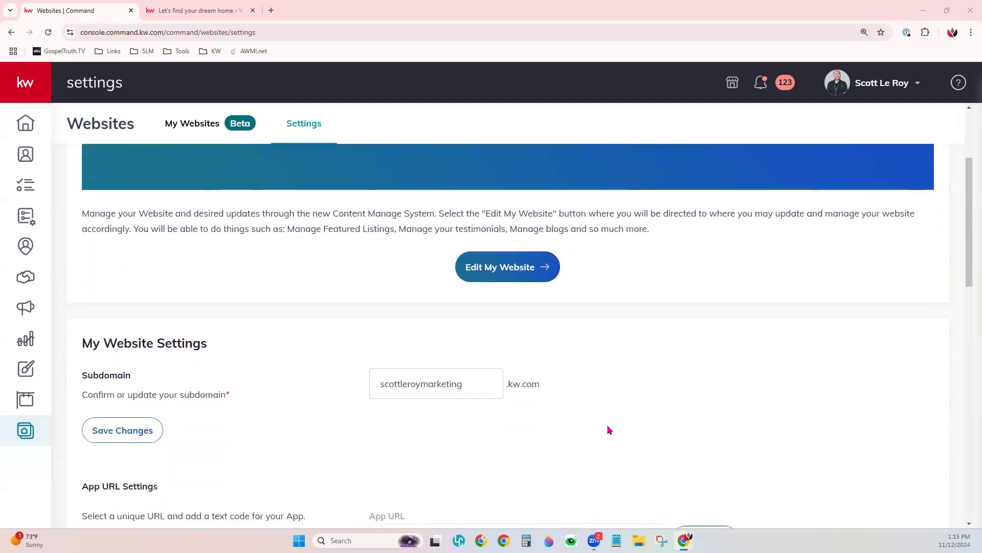
scroll(609, 430, "down", 1)
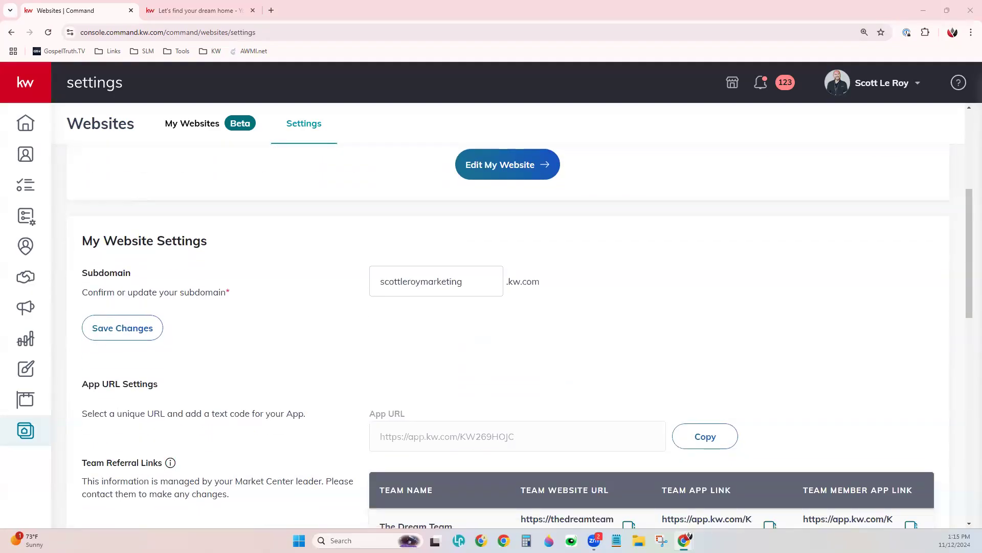
scroll(307, 276, "down", 1)
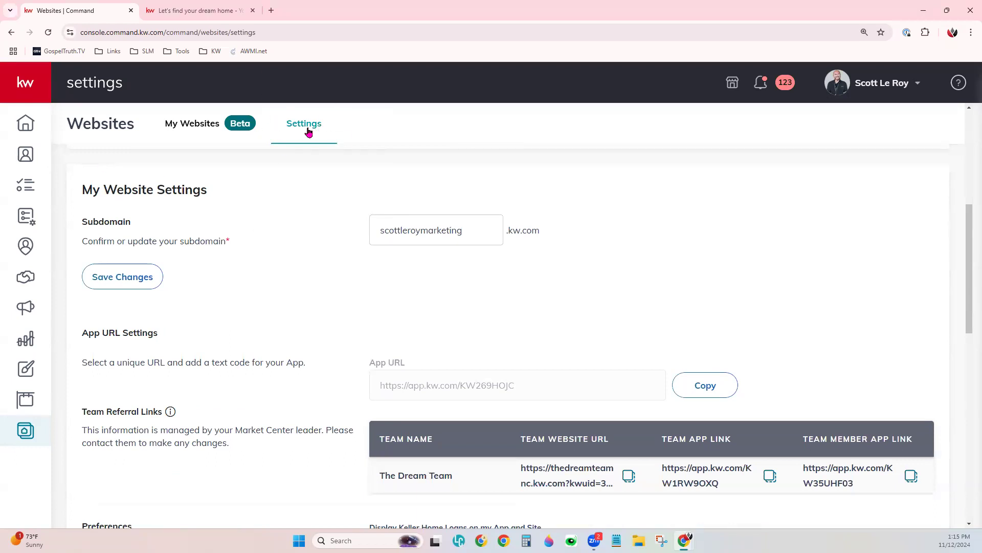
left_click_drag(82, 191, 215, 197)
left_click(234, 288)
left_click_drag(372, 232, 485, 228)
left_click(585, 291)
Try editing the end of the website subdomain, and restore its original spelling without saving.
left_click(484, 226)
key("BackSpace")
key("BackSpace")
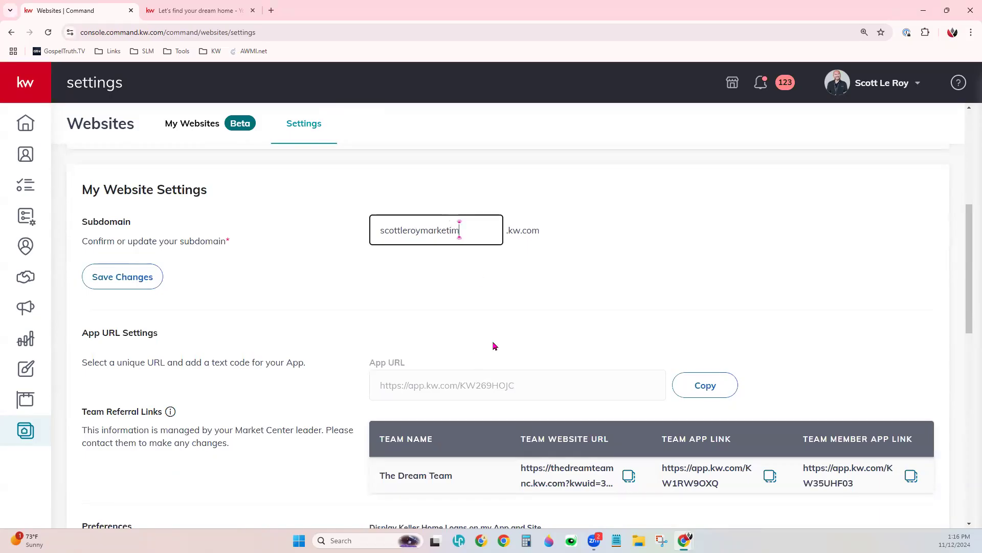
type("ng")
left_click(539, 282)
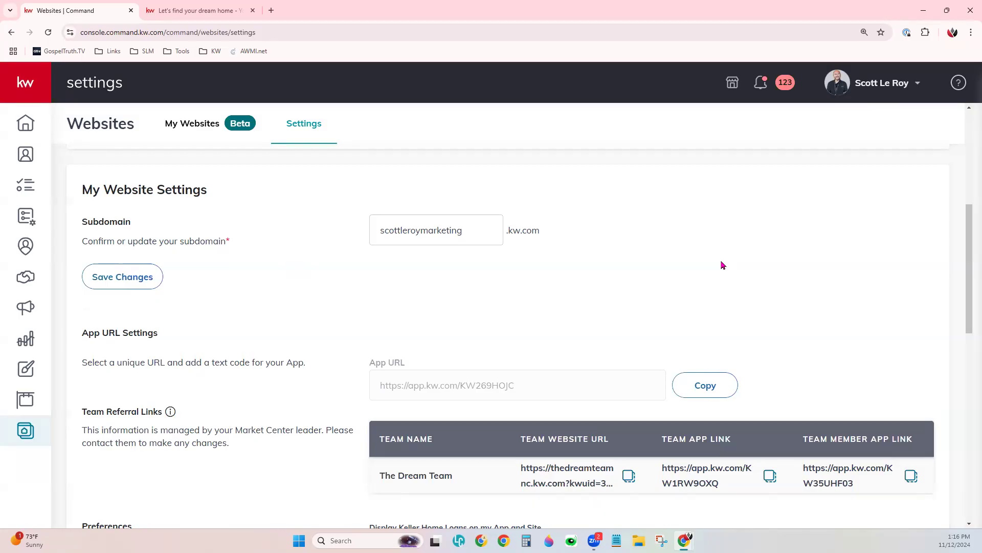
Copy the App URL from App URL Settings and review the Team Referral Links.
scroll(723, 265, "down", 3)
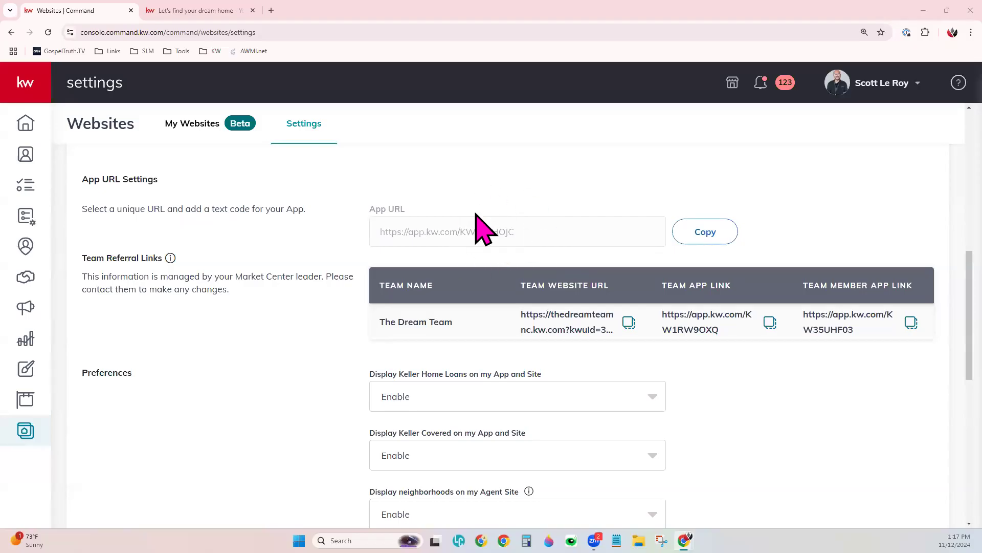
left_click(713, 239)
scroll(285, 307, "down", 2)
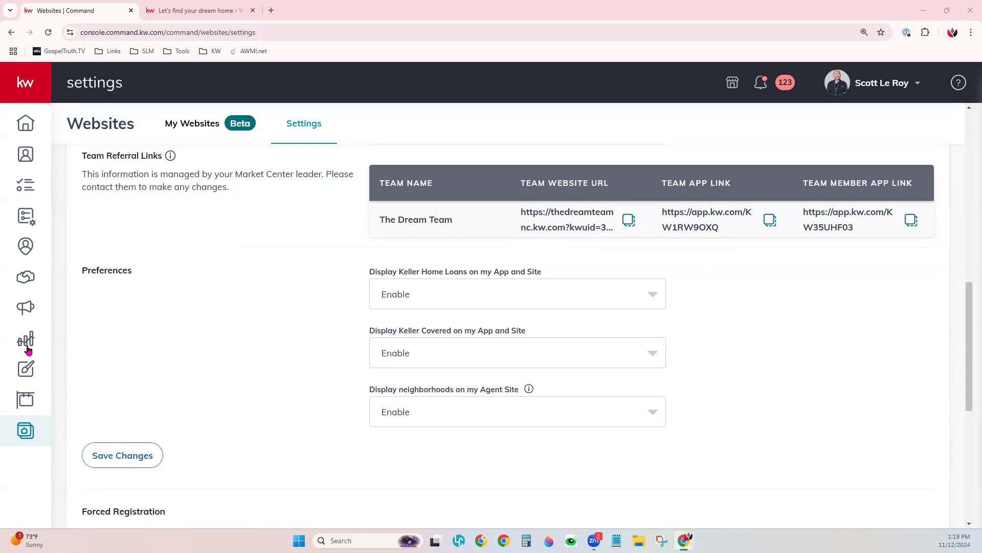
Review the display options for Keller Home Loans and neighborhoods under Preferences, and the Property Limits under Forced Registration.
scroll(353, 393, "down", 2)
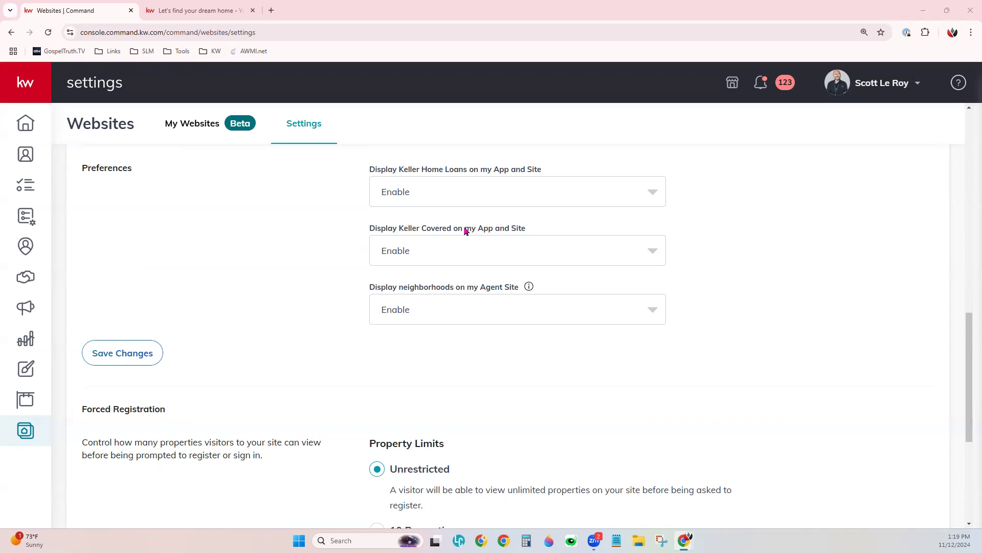
left_click(466, 202)
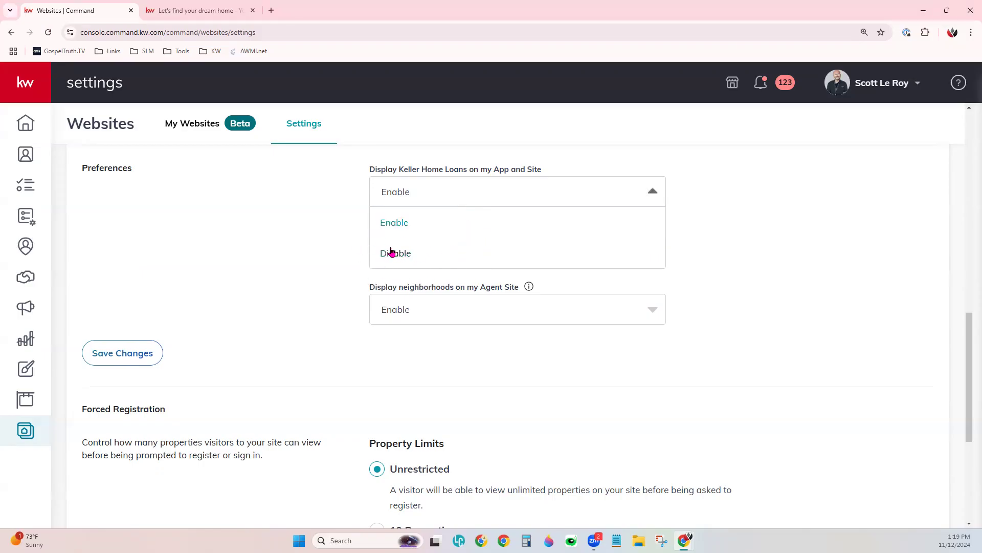
left_click(296, 305)
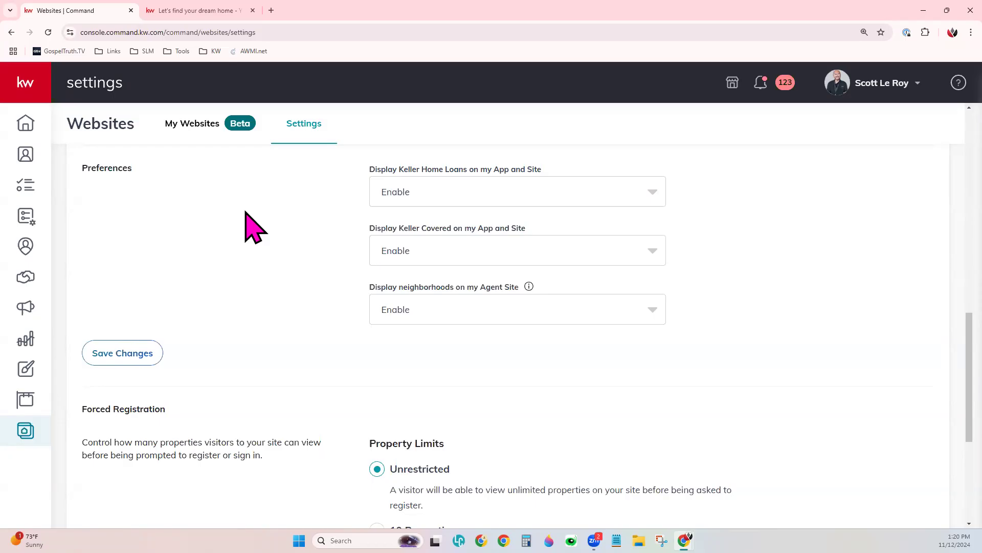
left_click(486, 303)
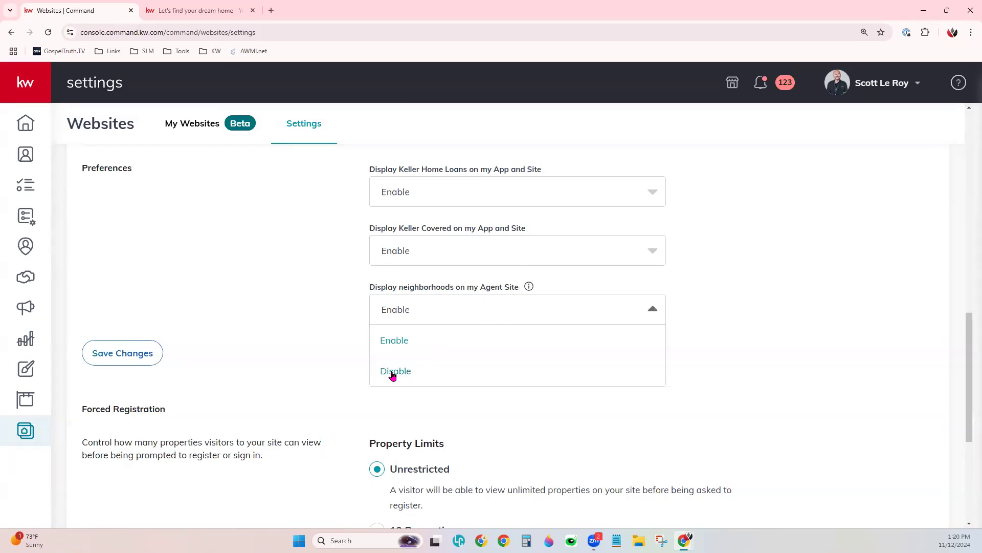
left_click(345, 313)
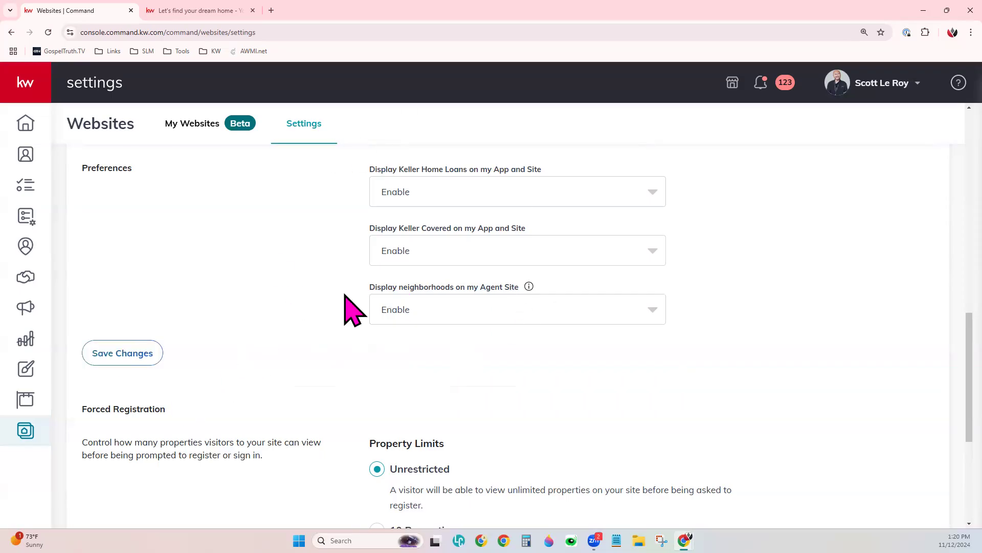
scroll(353, 310, "down", 5)
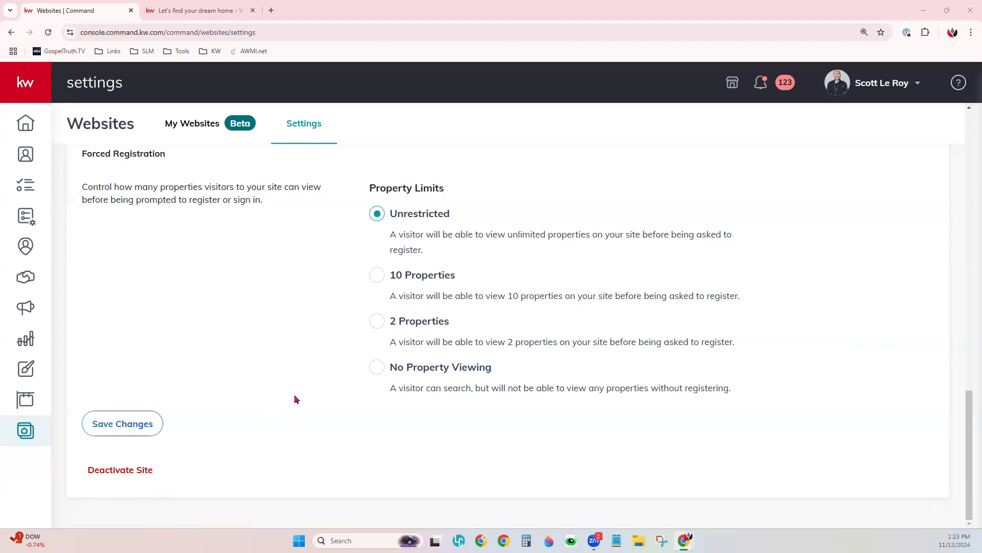
Return to My Websites and open the Agent Site for editing.
scroll(287, 404, "up", 4)
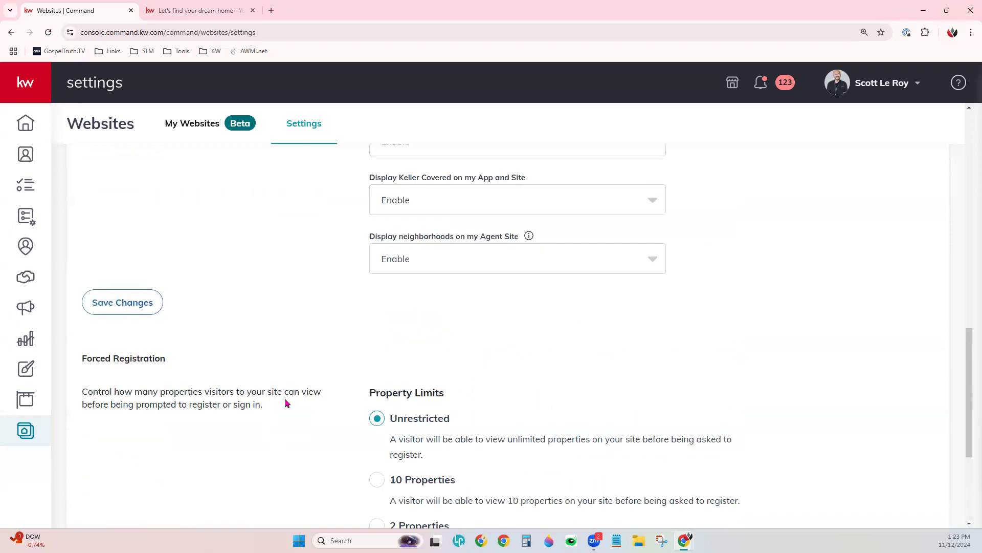
scroll(286, 403, "up", 14)
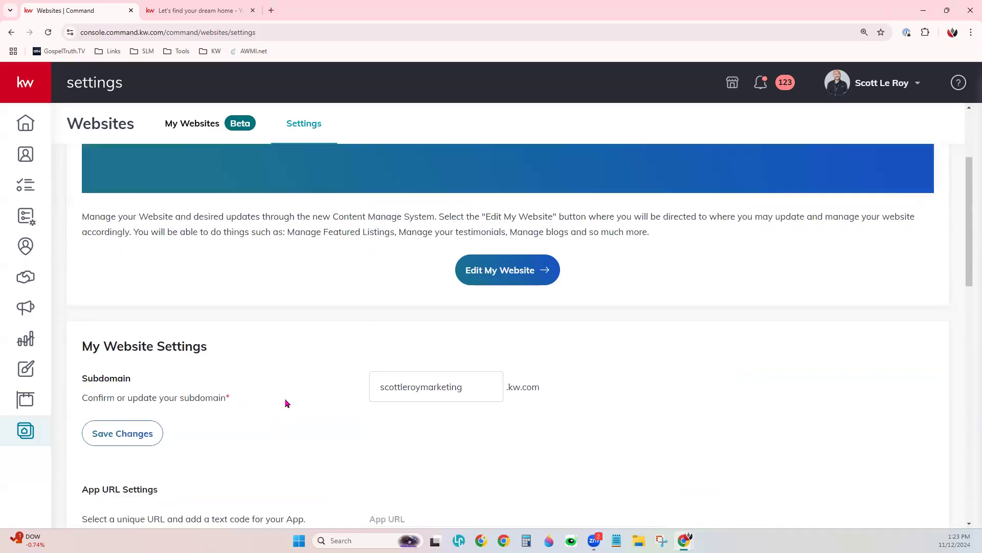
scroll(287, 403, "up", 1)
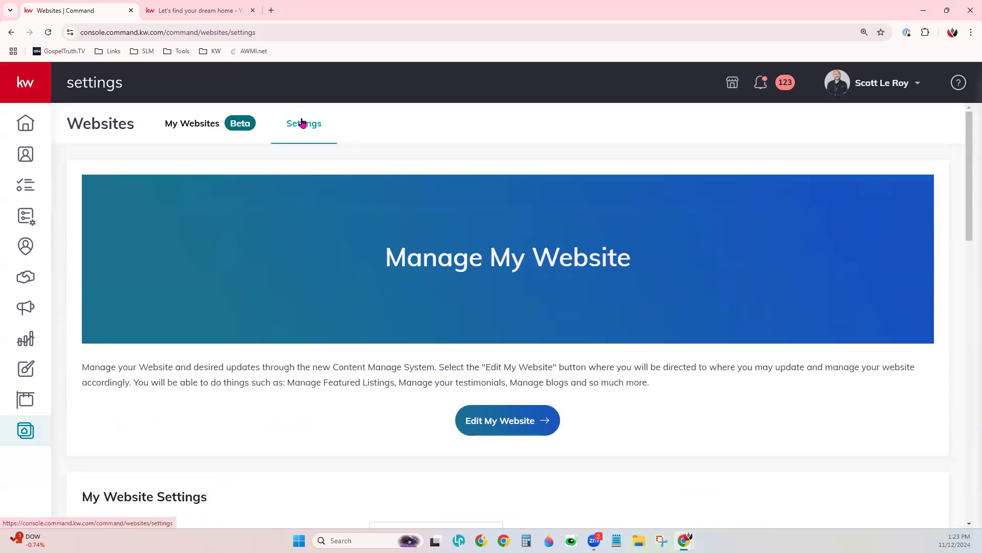
left_click(192, 125)
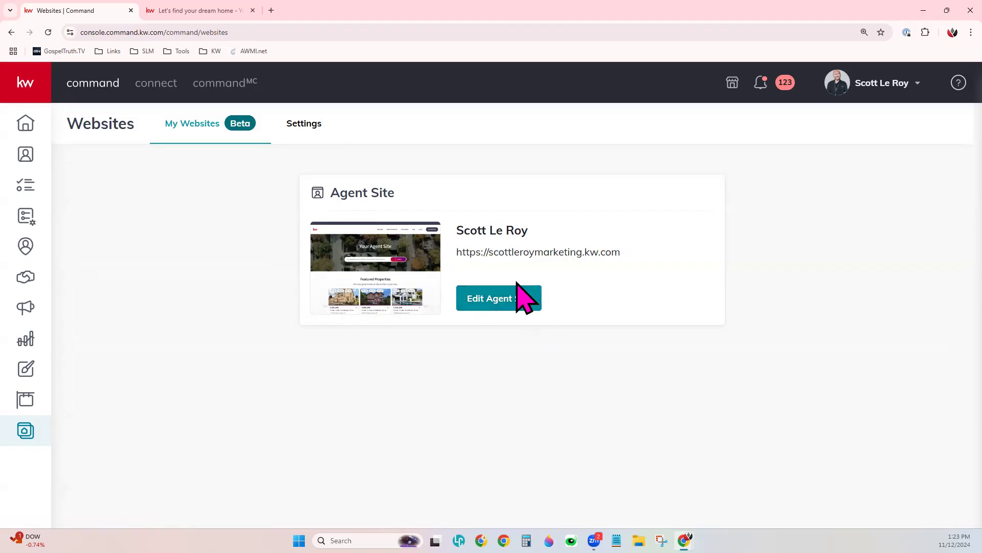
left_click(499, 302)
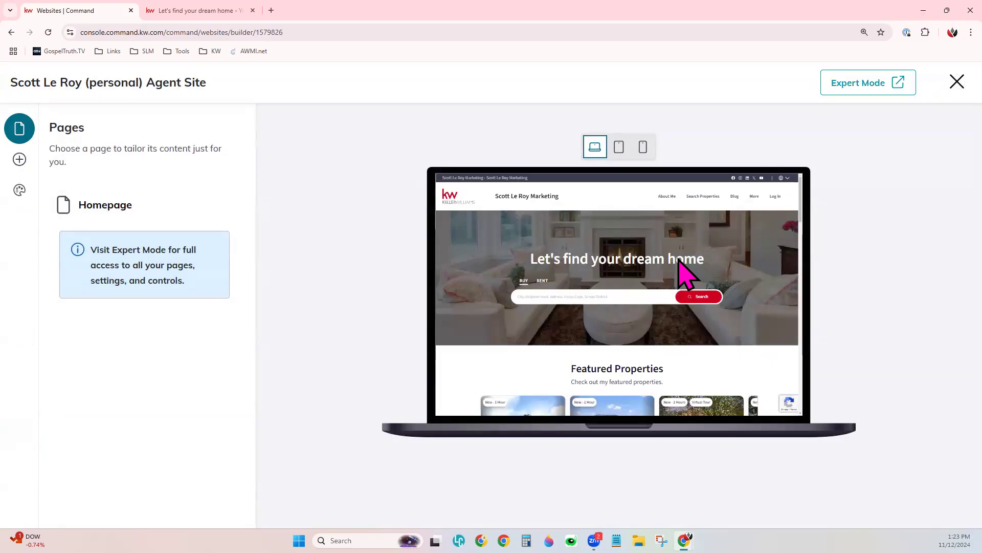
Look through the agent site's homepage preview from the search banner down to the blog posts.
scroll(679, 260, "down", 5)
scroll(679, 260, "down", 6)
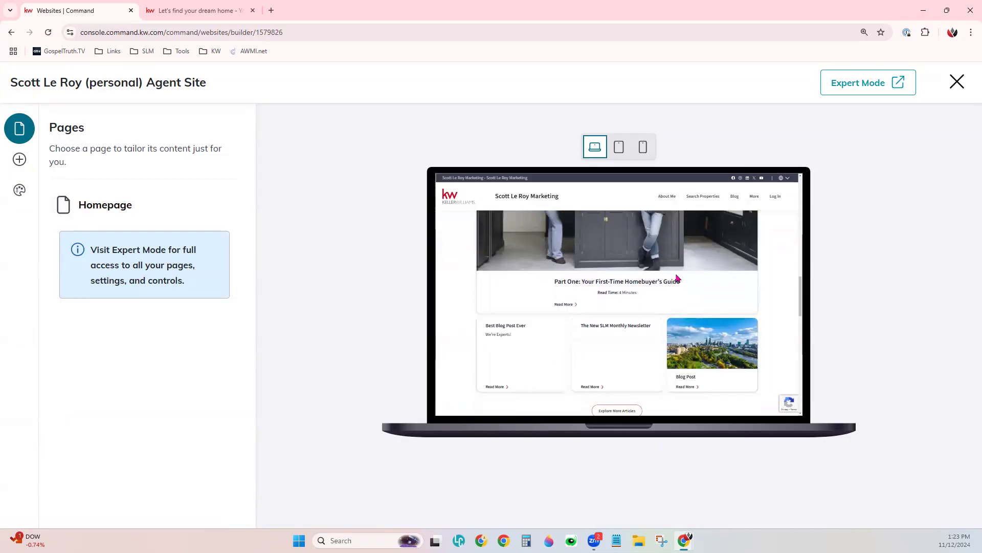
scroll(678, 278, "up", 7)
scroll(678, 278, "up", 3)
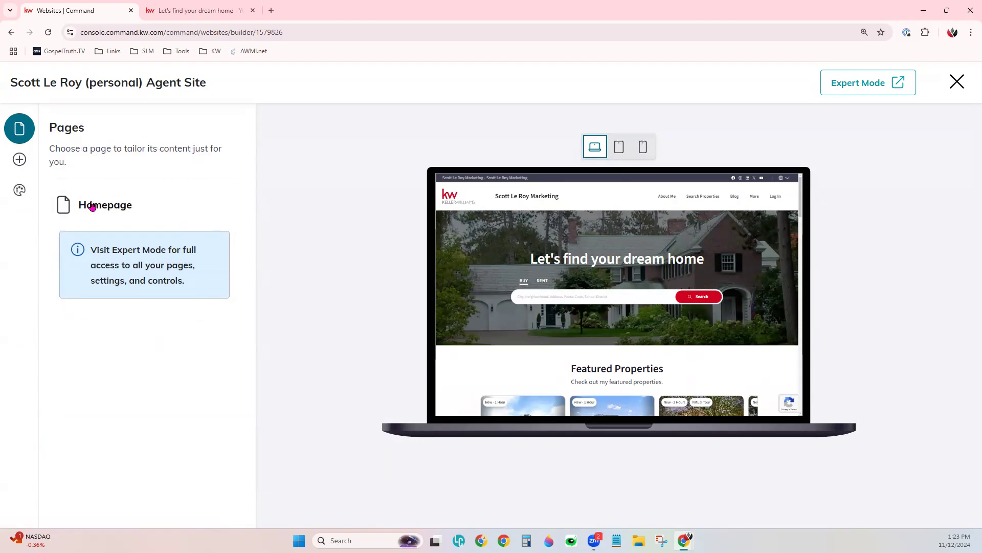
Open the Homepage content and reorder the banner images, placing the dining room photo first and the green-lawn house photo last.
left_click(93, 207)
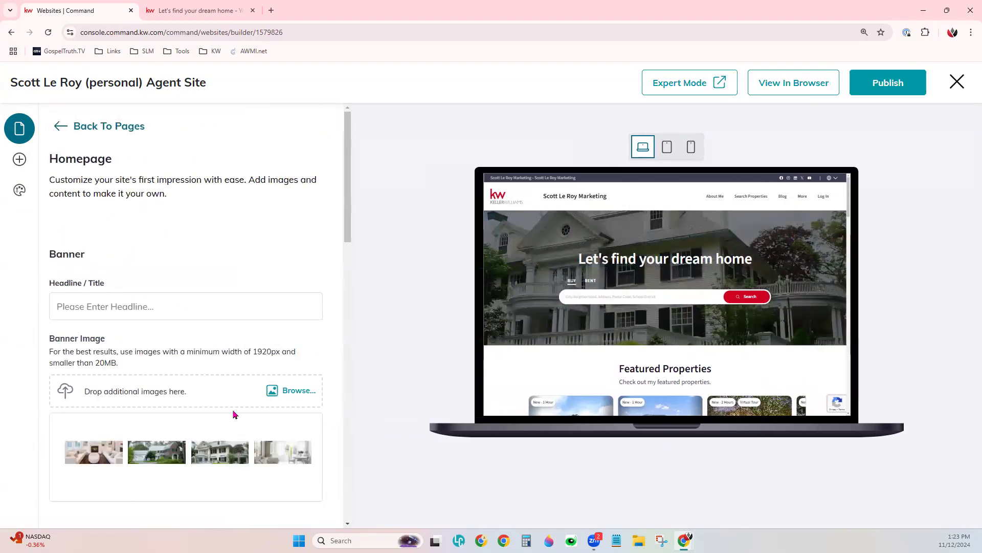
scroll(234, 414, "down", 3)
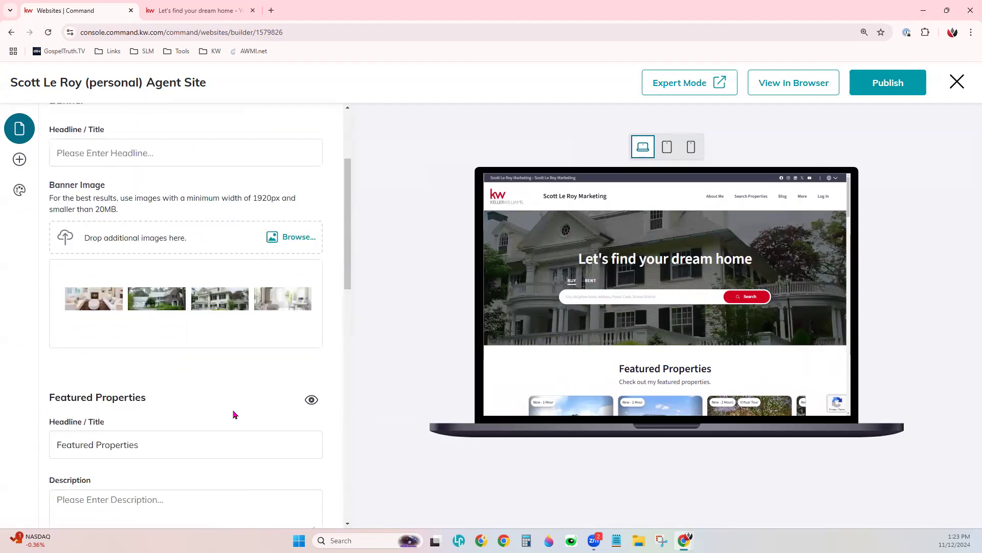
left_click(176, 152)
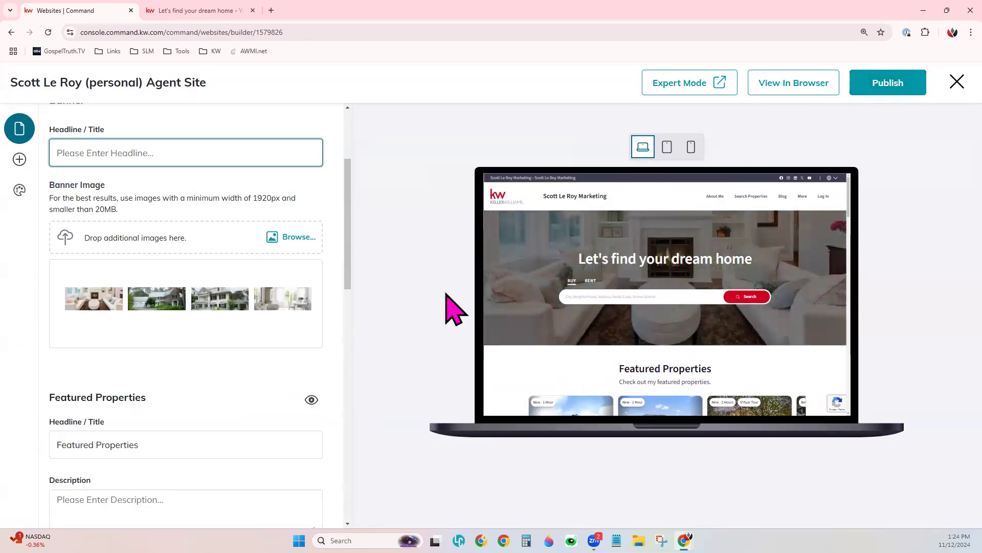
mouse_move(111, 317)
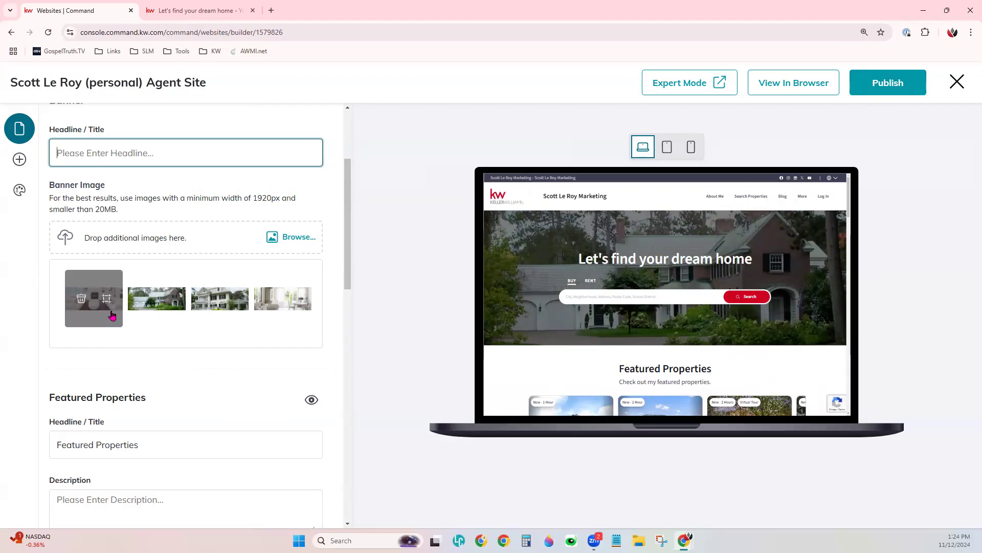
mouse_move(176, 310)
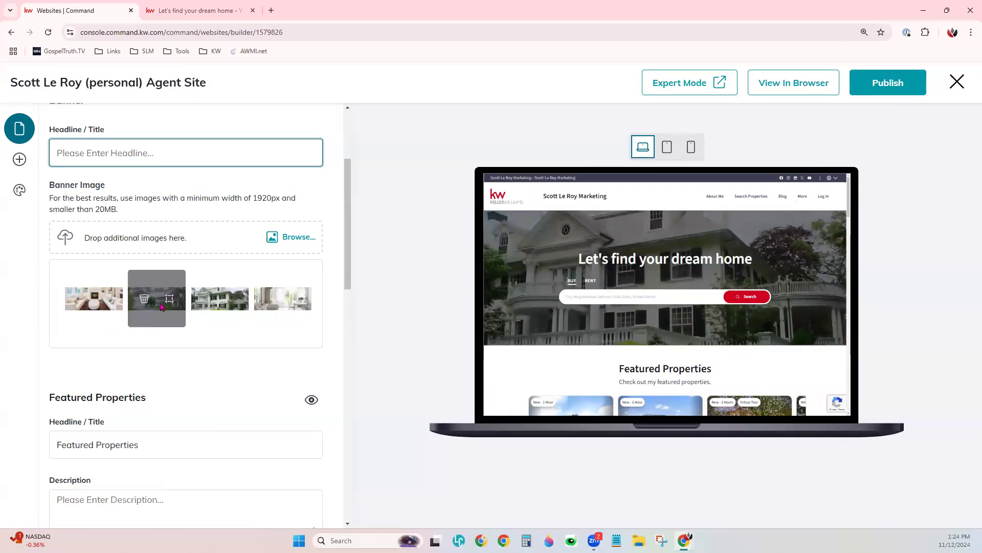
left_click_drag(147, 320, 91, 330)
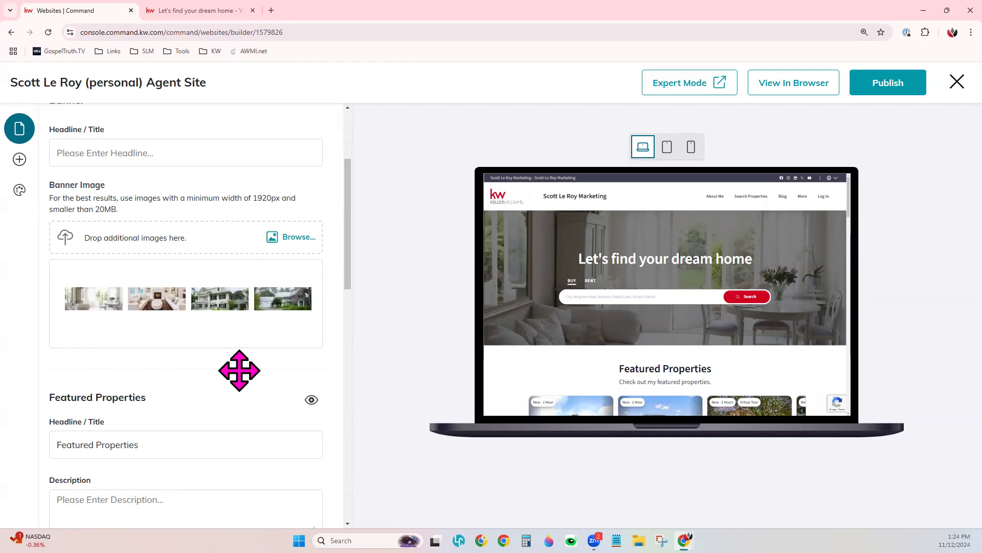
Hide the homepage's Featured Properties section and turn its visibility back on.
scroll(239, 370, "down", 4)
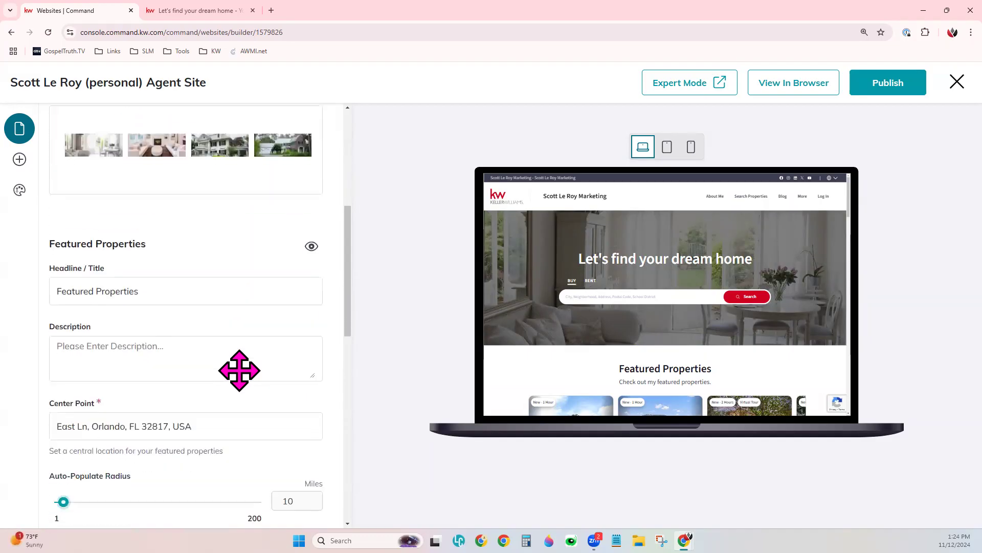
scroll(239, 369, "down", 1)
scroll(754, 320, "down", 2)
scroll(756, 322, "down", 3)
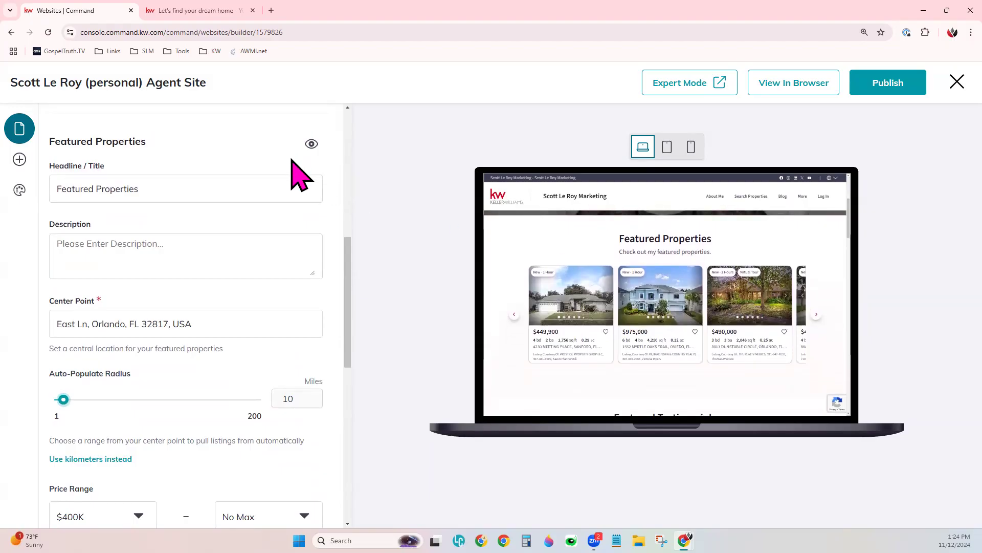
left_click(311, 144)
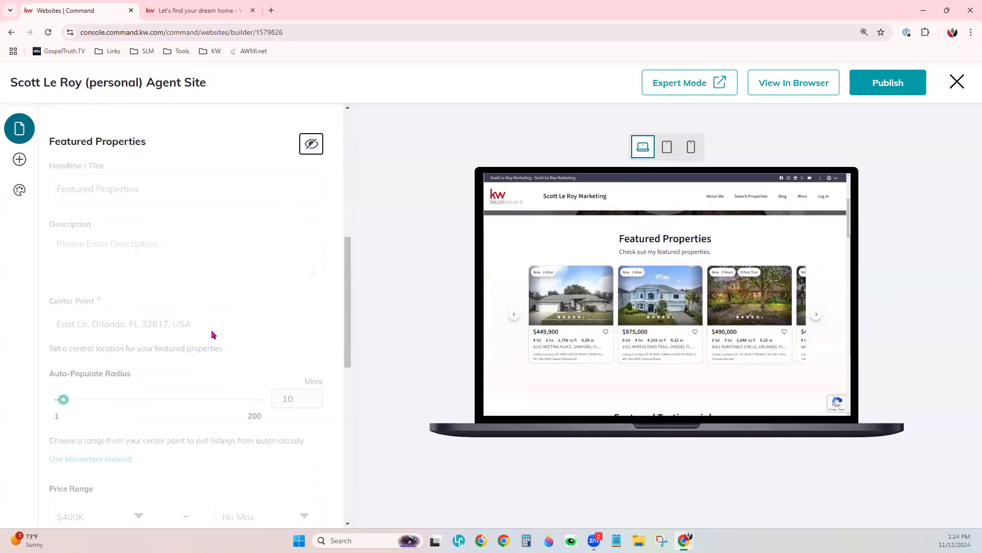
left_click(313, 150)
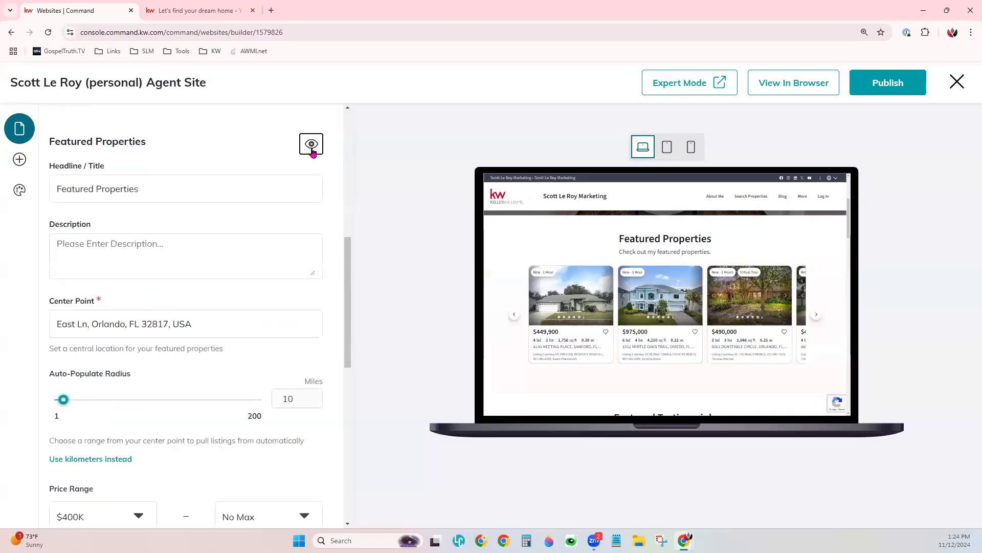
Set the Featured Properties center point to the suggested Main Mexico address in Pineville, NC, and the auto-populate radius to 12 miles.
left_click(185, 184)
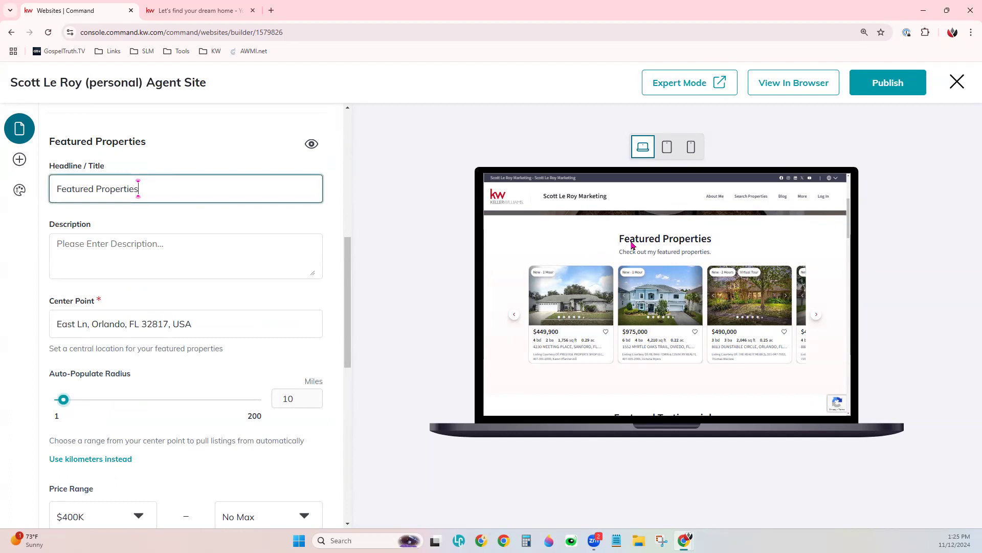
left_click(159, 249)
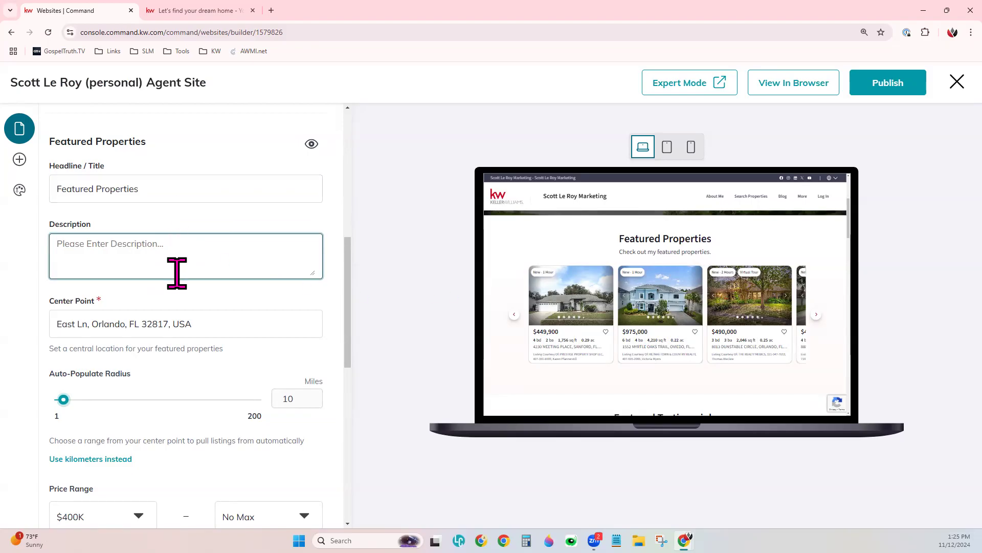
left_click(155, 320)
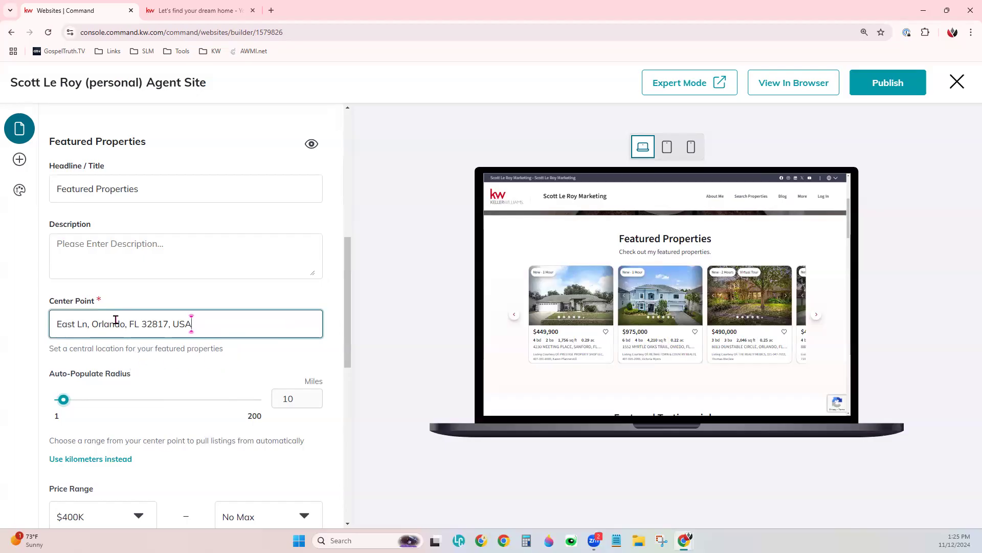
left_click_drag(193, 324, 53, 328)
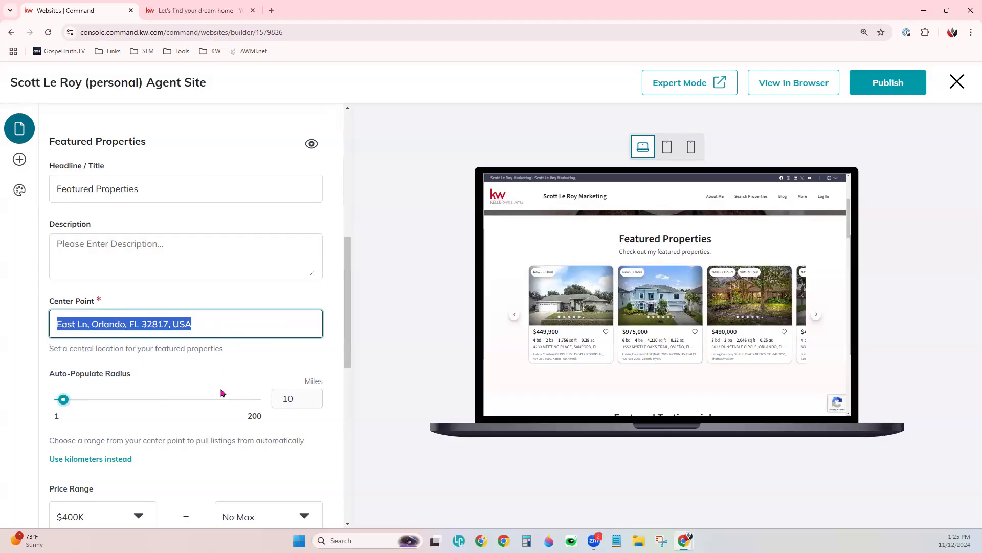
type("123 Main")
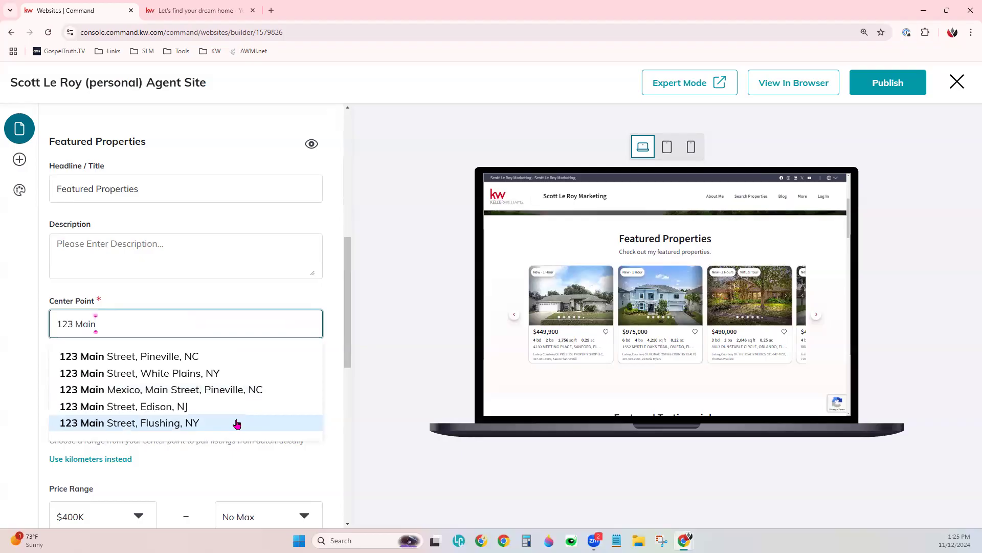
left_click(243, 396)
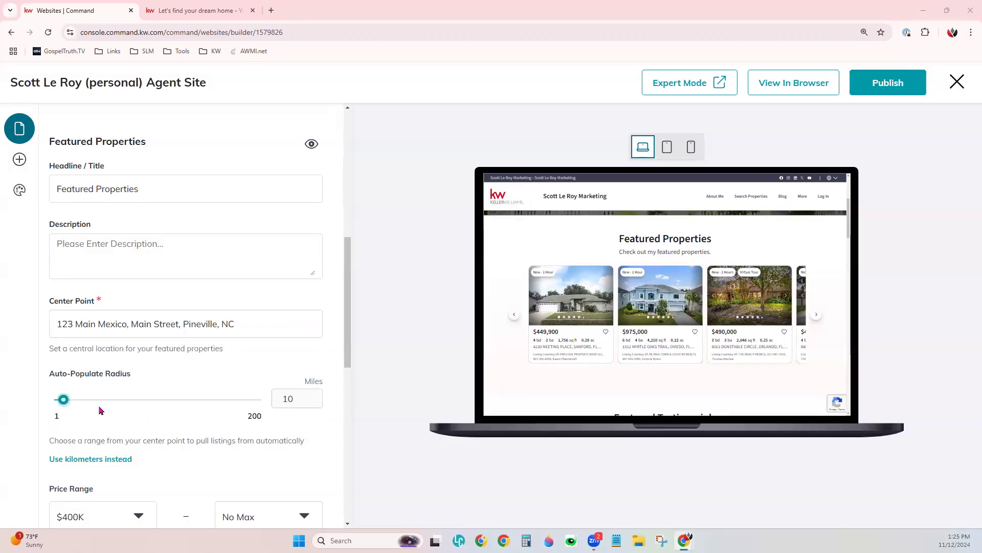
mouse_move(61, 400)
left_mouse_down()
mouse_move(147, 411)
mouse_move(66, 411)
left_mouse_up()
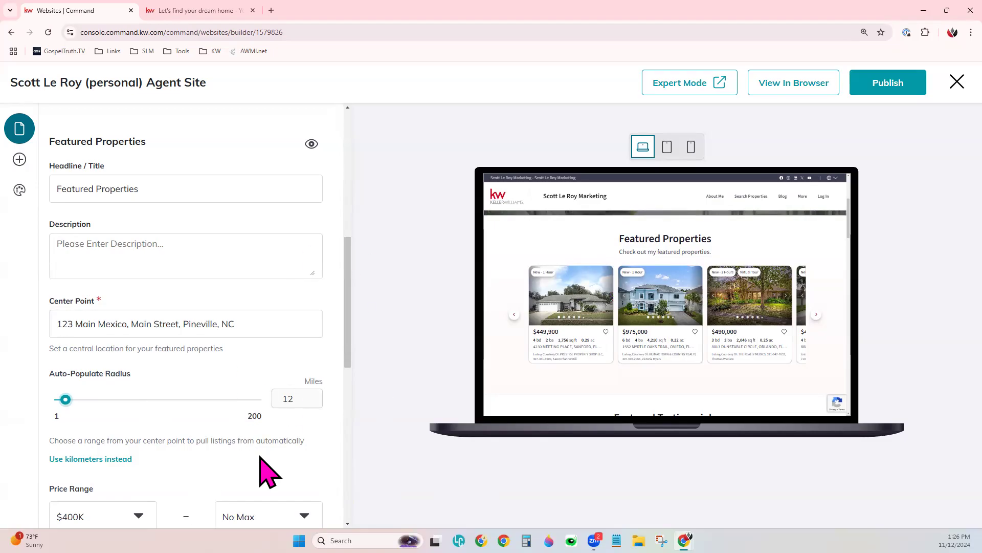
Set the Featured Properties price range to a minimum of $100K and a maximum of $18M.
scroll(266, 470, "down", 3)
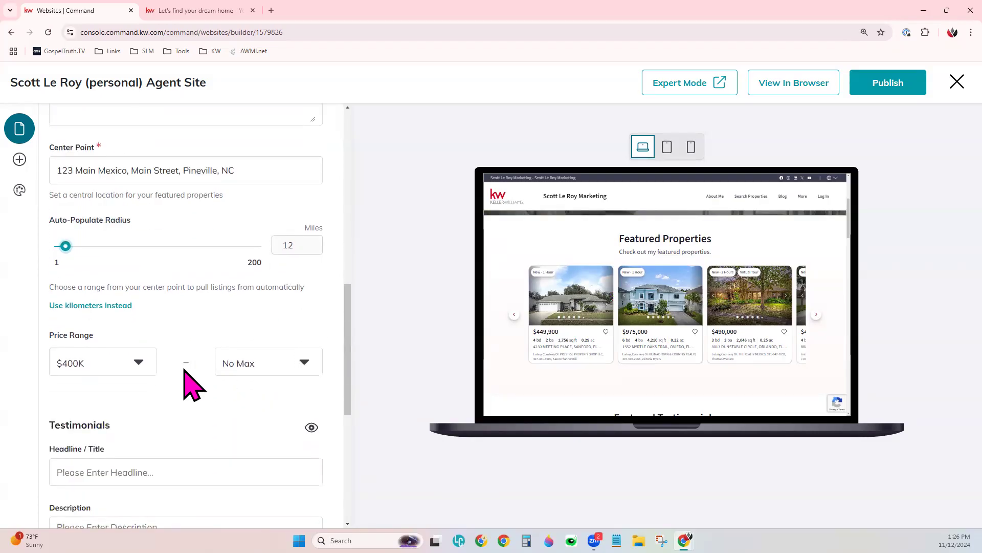
left_click(109, 361)
left_click(67, 385)
left_click(94, 363)
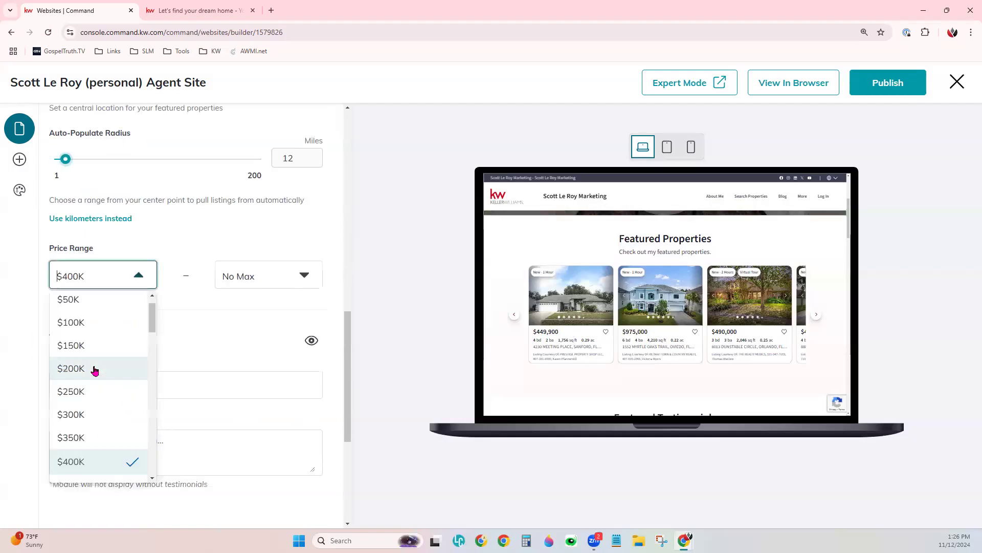
left_click(100, 323)
left_click(285, 277)
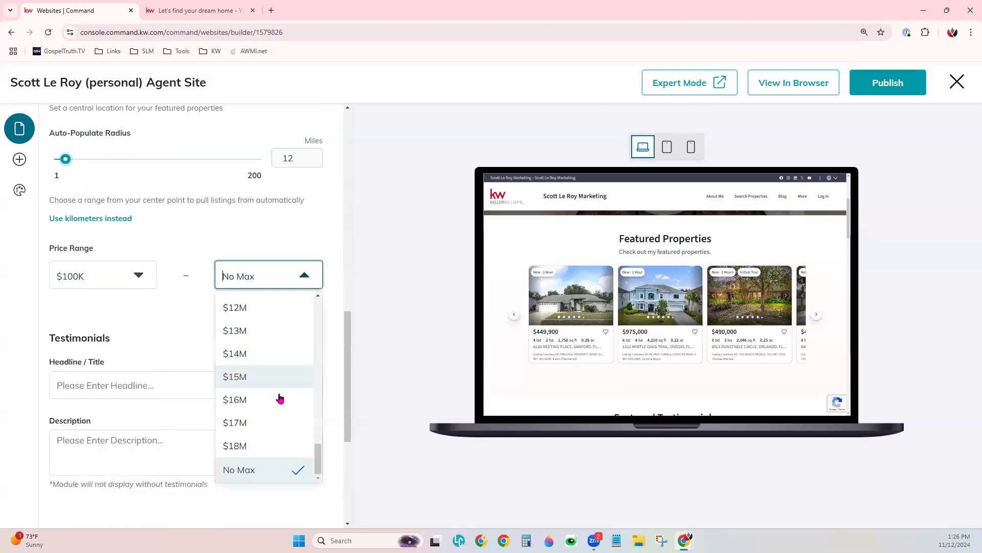
left_click(266, 444)
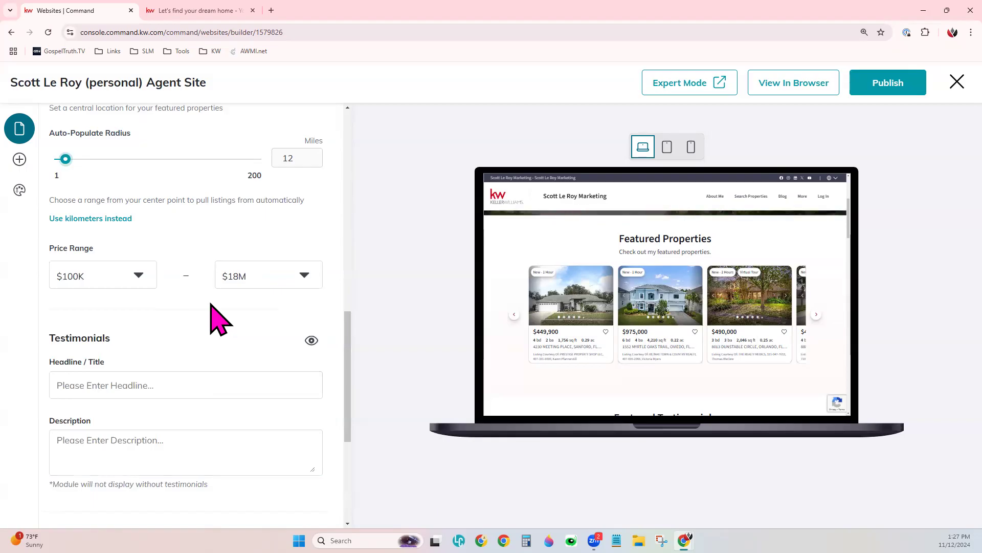
scroll(220, 319, "down", 3)
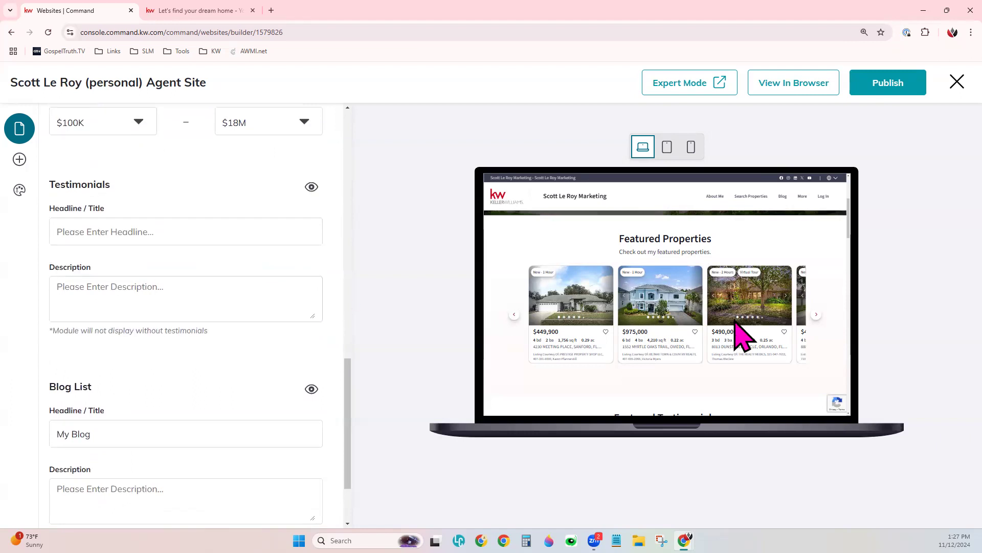
Examine the homepage's Testimonials and Blog List sections, including their headline and description fields and their preview on the site.
scroll(735, 320, "down", 5)
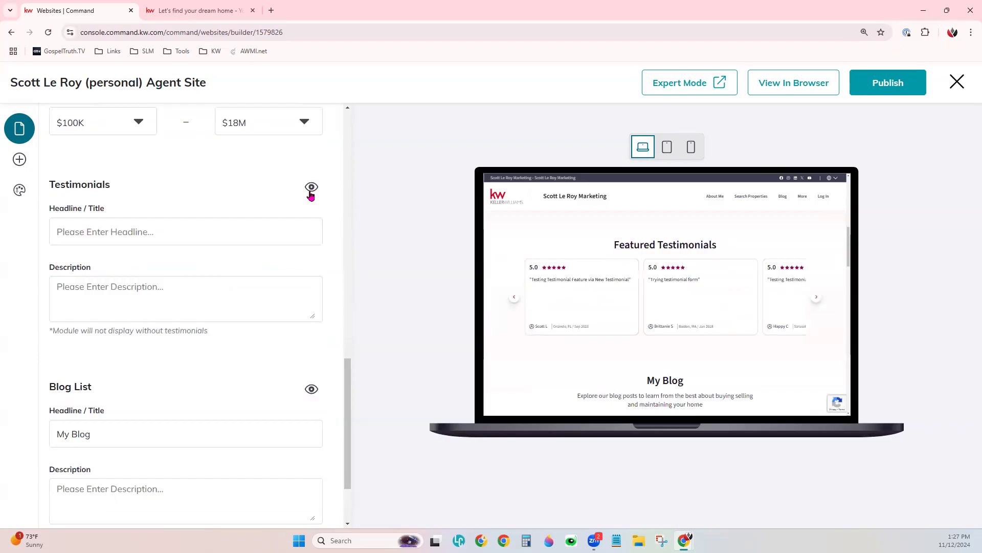
left_click(161, 232)
left_click(153, 285)
scroll(169, 374, "down", 2)
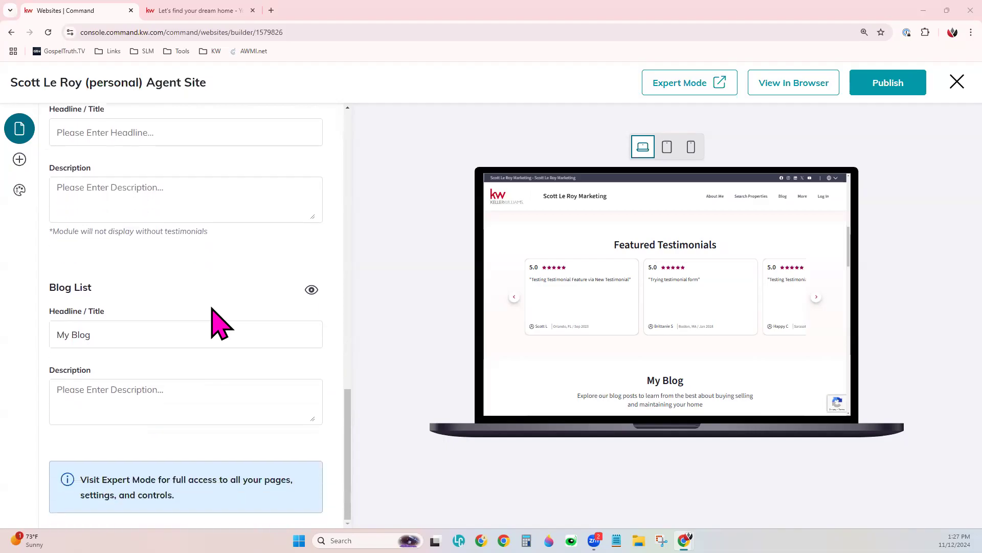
scroll(700, 332, "down", 3)
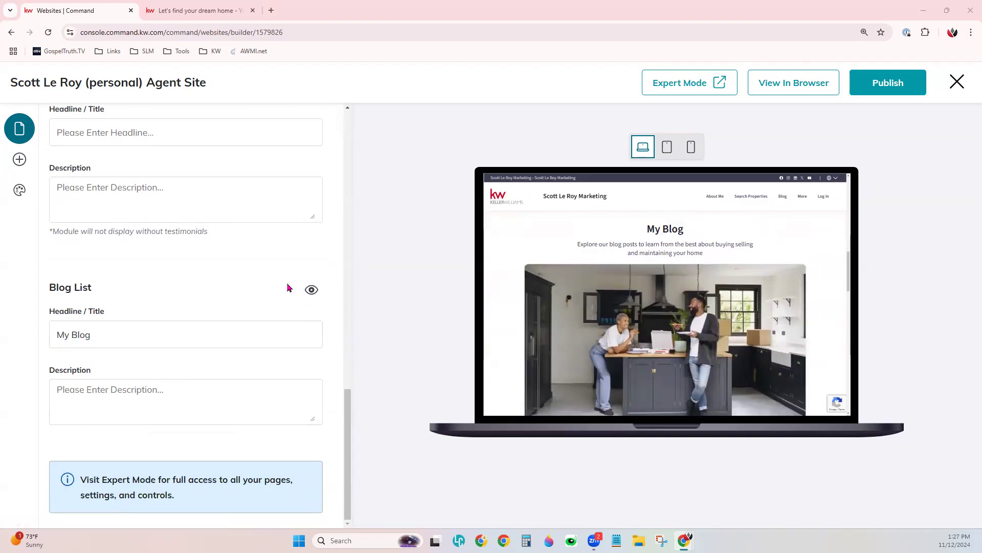
left_click(100, 334)
left_click(81, 395)
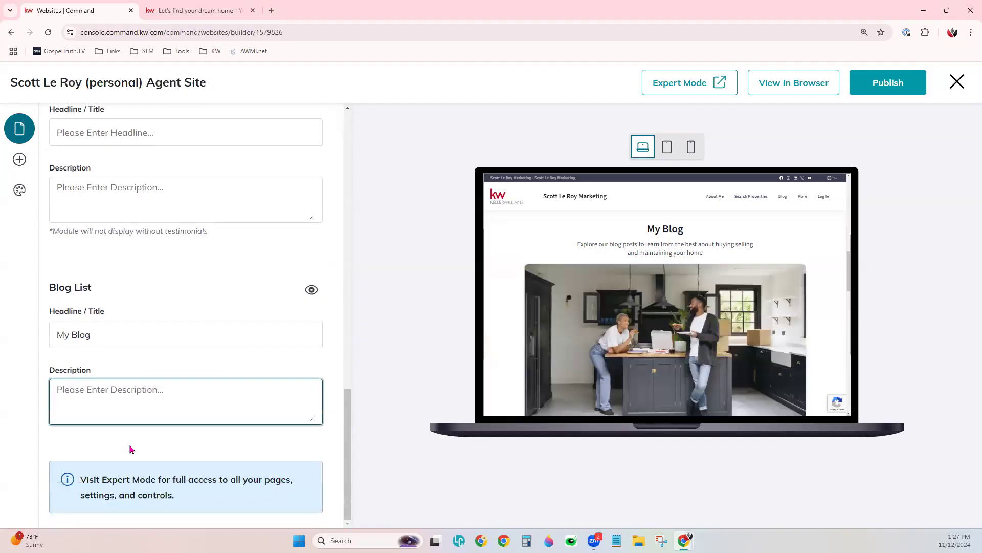
Open the agent site's Styling settings, closing the homepage editing without publishing.
left_click(20, 190)
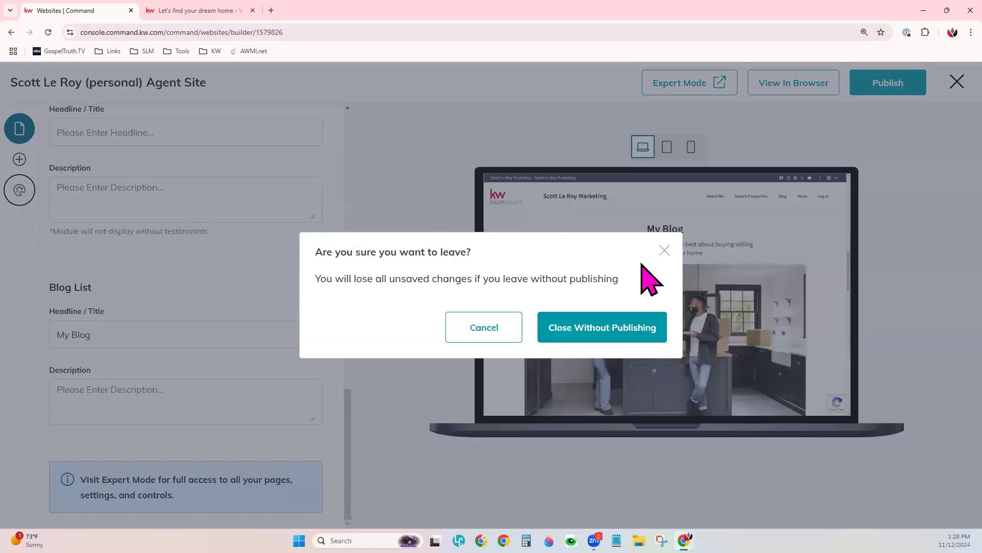
left_click(665, 251)
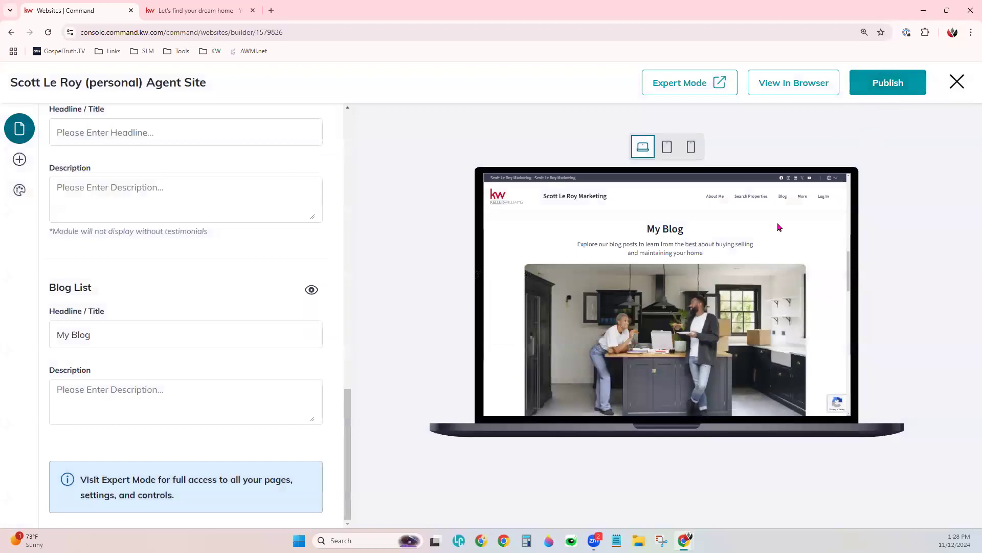
left_click(20, 190)
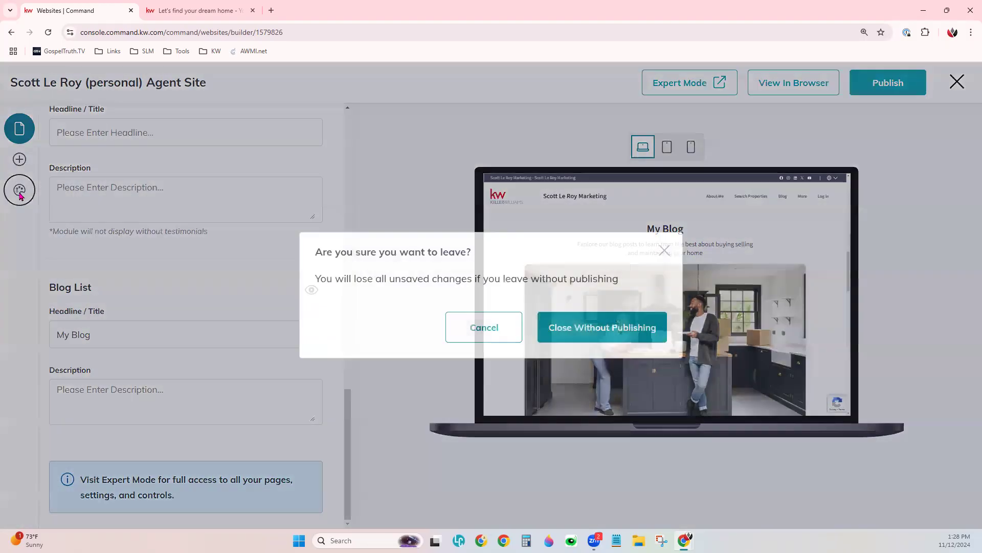
left_click(595, 330)
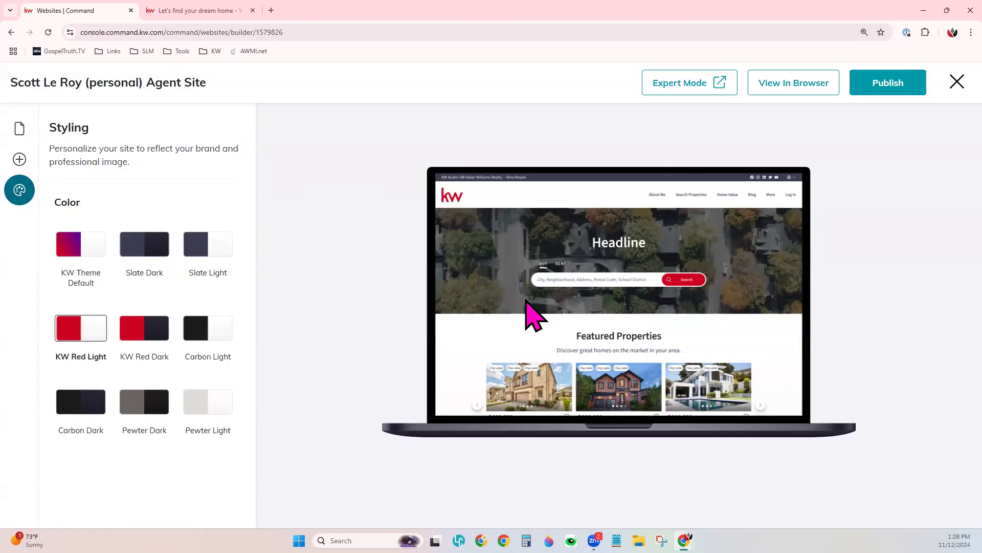
Try the KW Red Dark, Pewter Dark, Carbon Dark, Slate Light and Slate Dark color themes, and return to KW Theme Default.
left_click(96, 237)
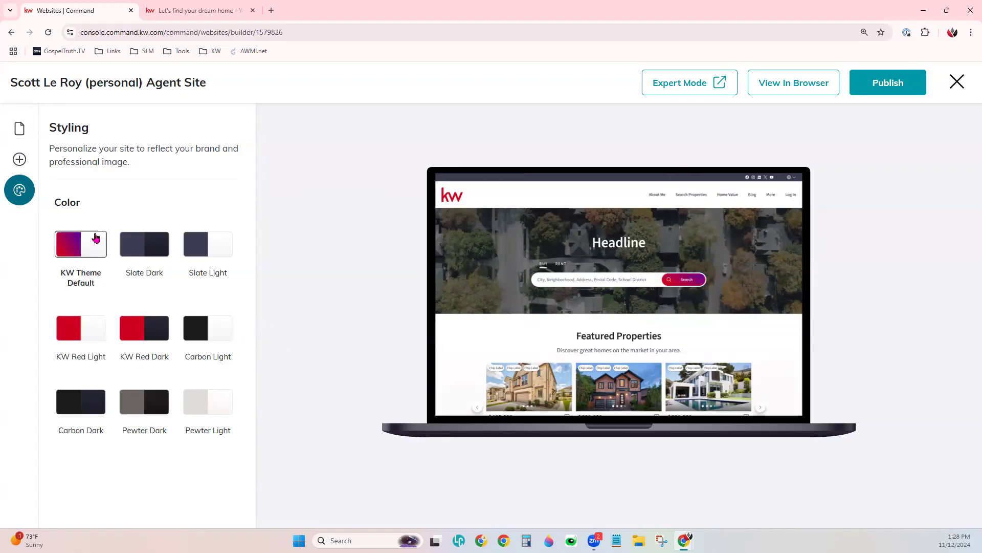
left_click(145, 335)
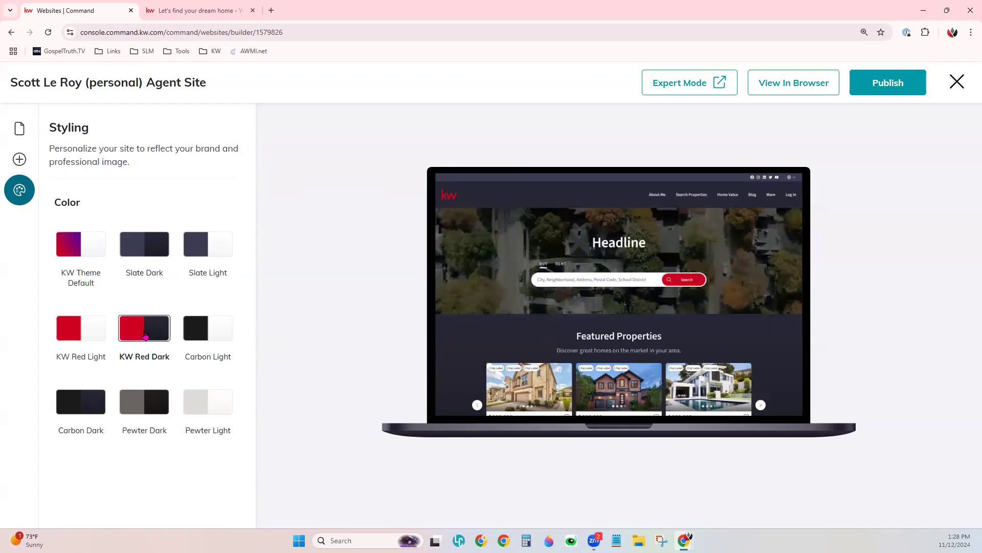
left_click(147, 403)
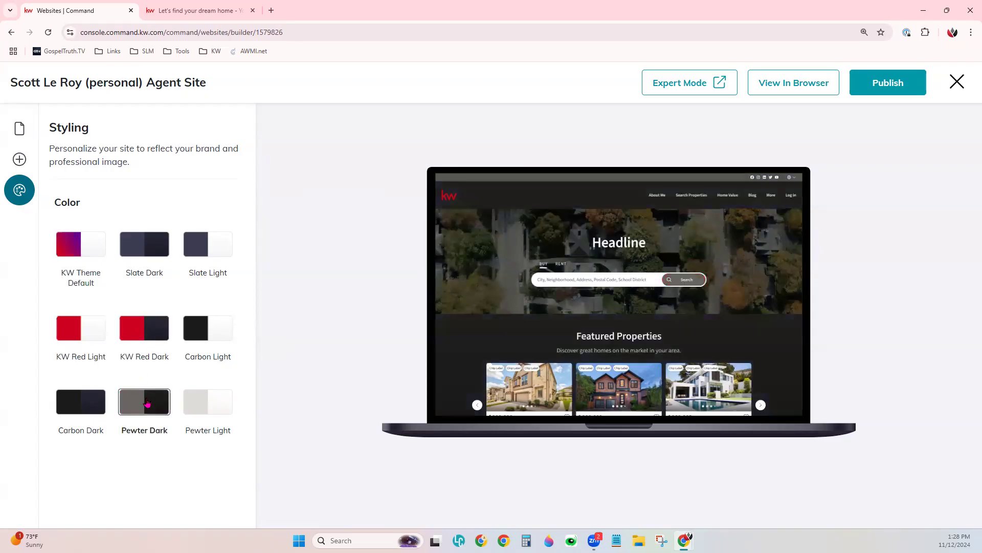
left_click(92, 406)
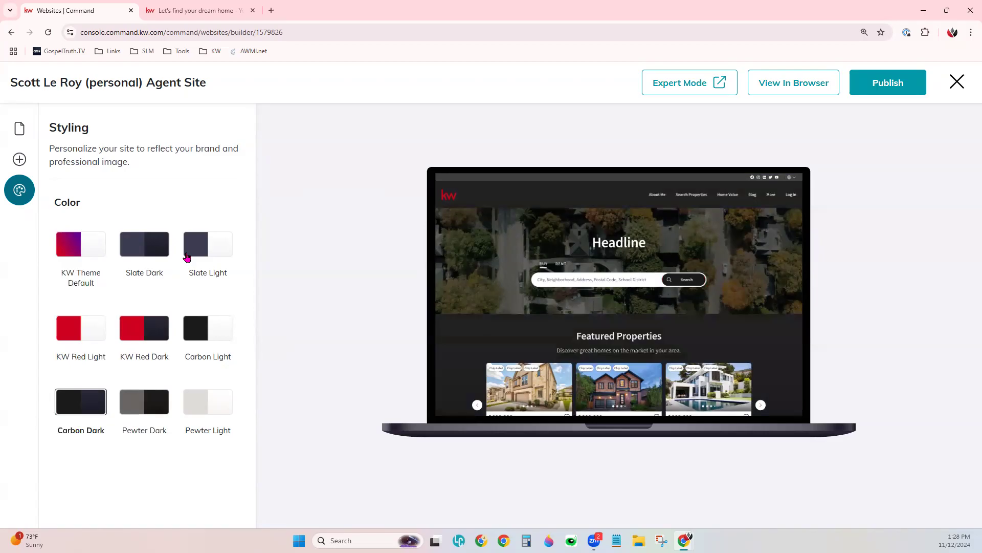
left_click(218, 255)
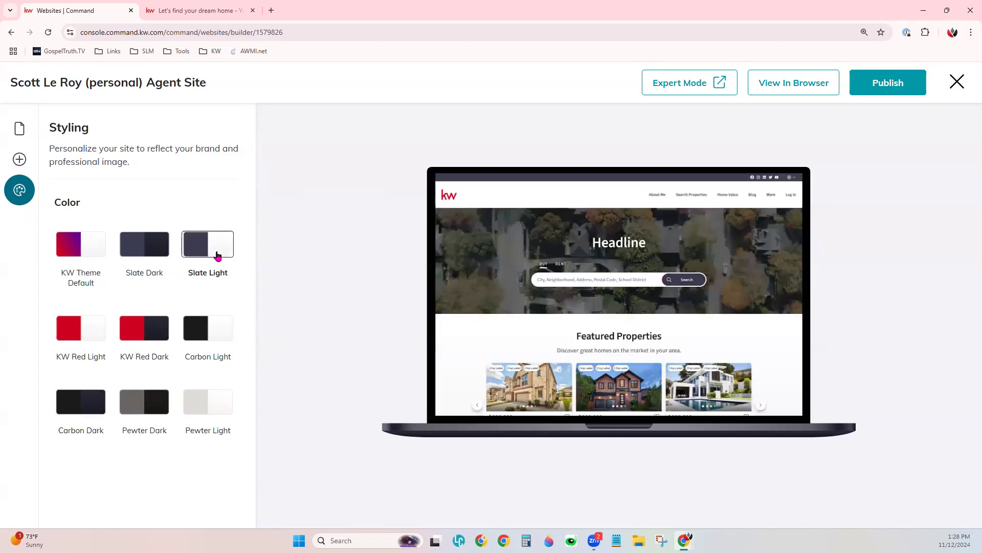
left_click(151, 249)
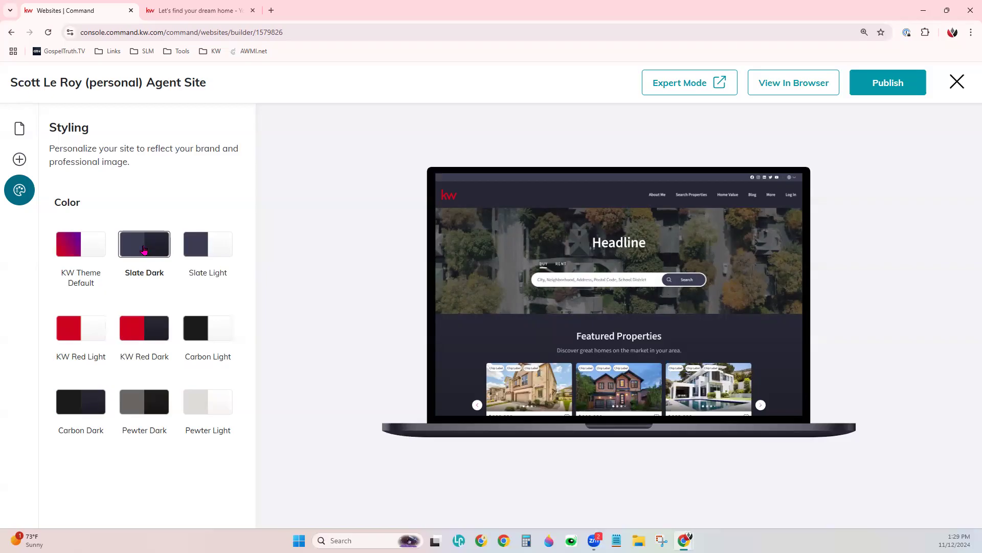
left_click(65, 244)
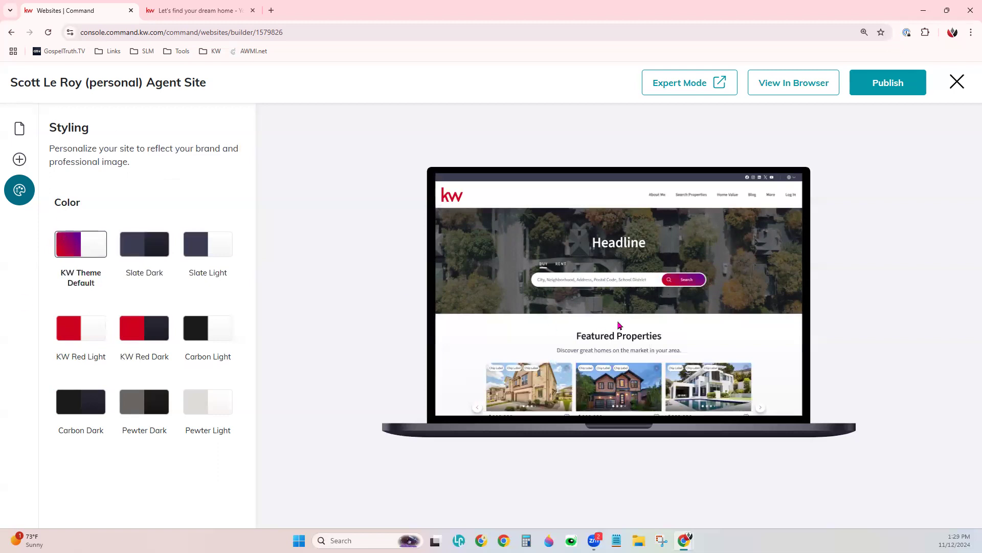
Publish the agent site with the KW Red Light color theme and close the site editor.
left_click(895, 87)
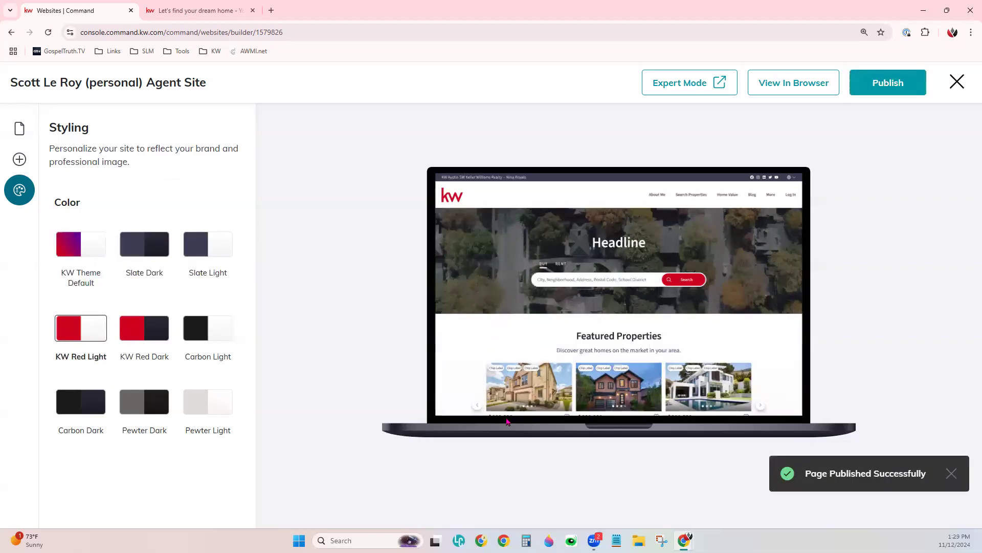
left_click(939, 87)
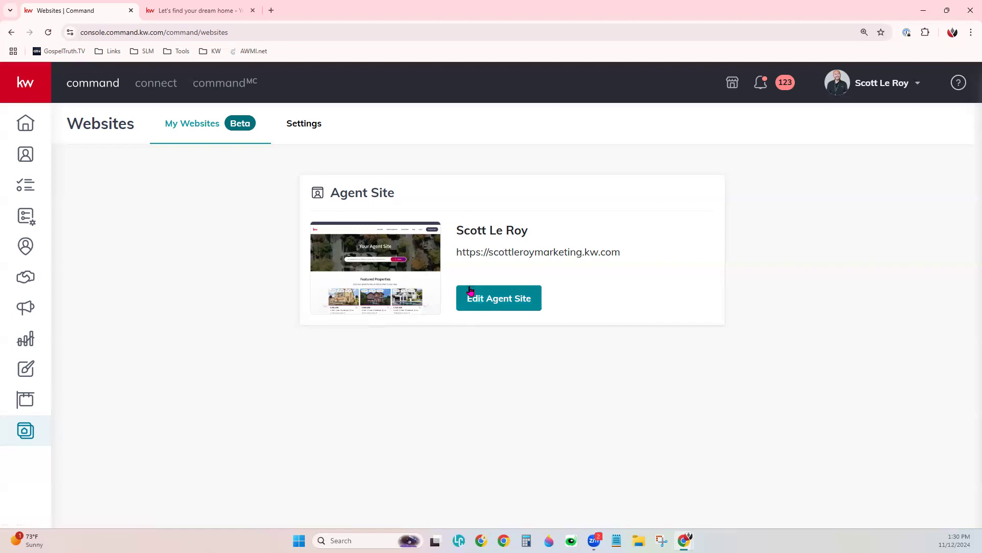
Reopen the agent site for editing, switch to Expert Mode in the Brightspot CMS, and skip the welcome tour.
left_click(513, 303)
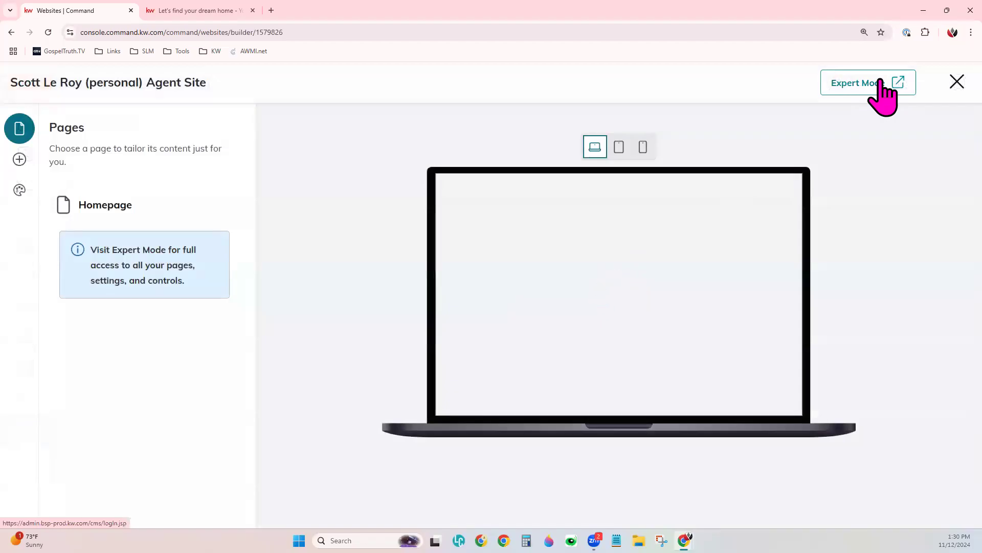
left_click(880, 83)
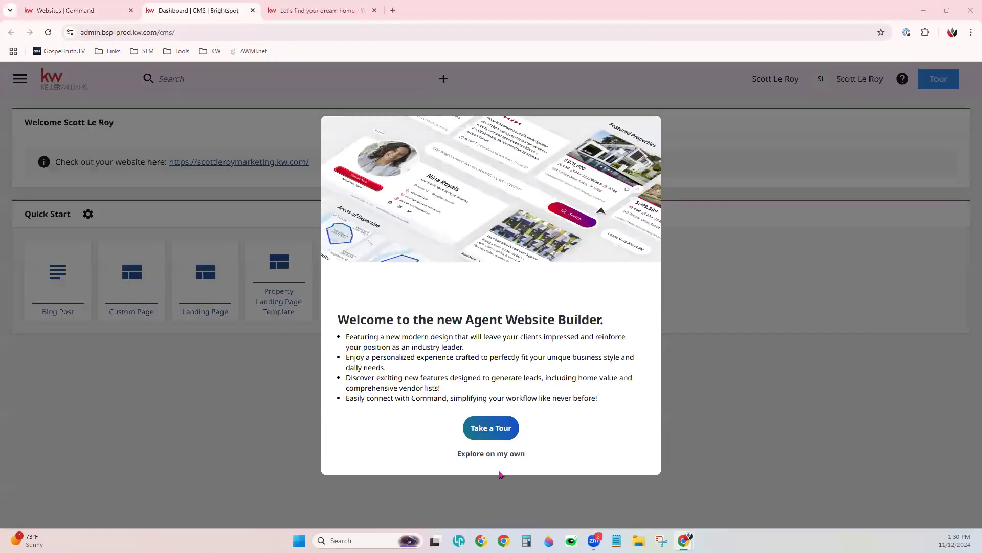
left_click(494, 454)
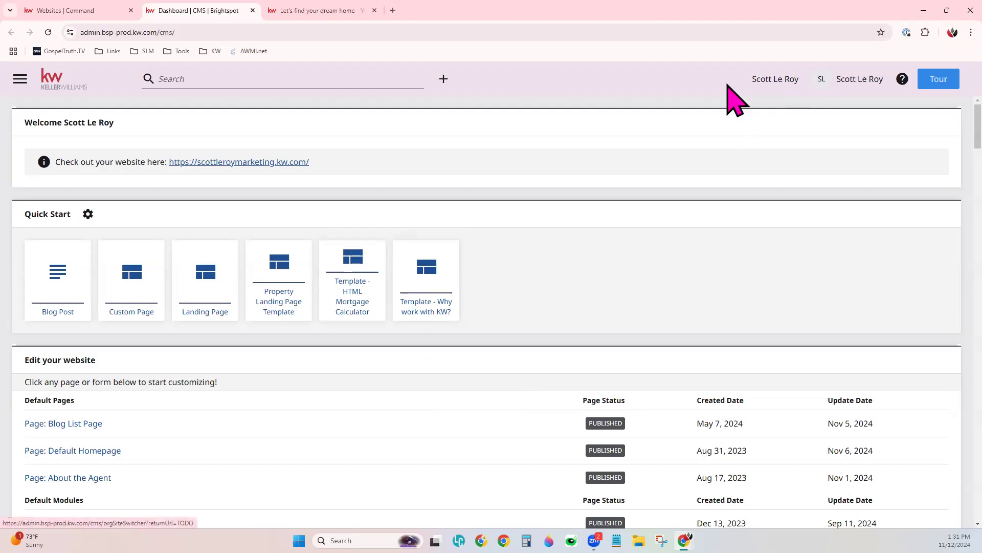
View the list of organization sites that can be switched to, and look over the dashboard's Quick Start and Edit your website sections.
left_click(792, 87)
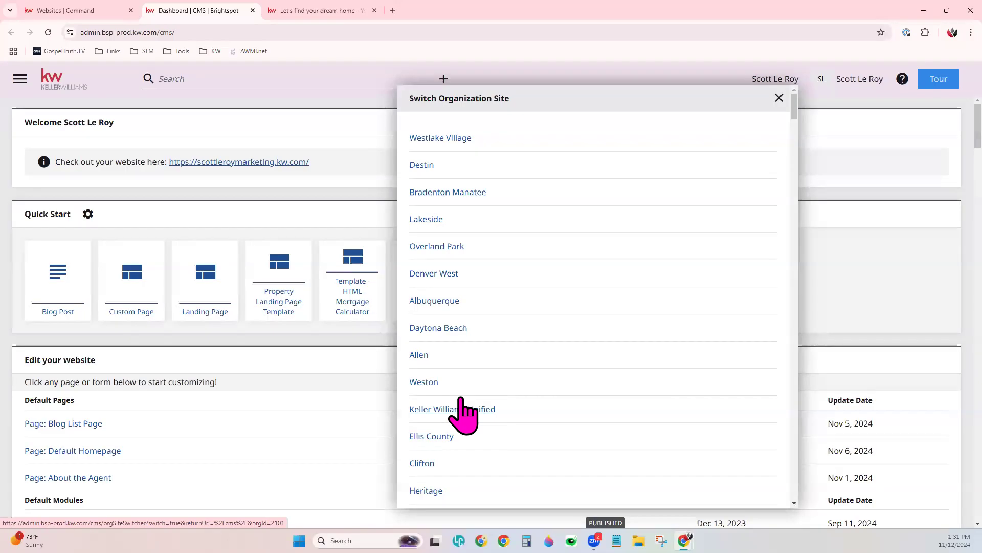
left_click(322, 123)
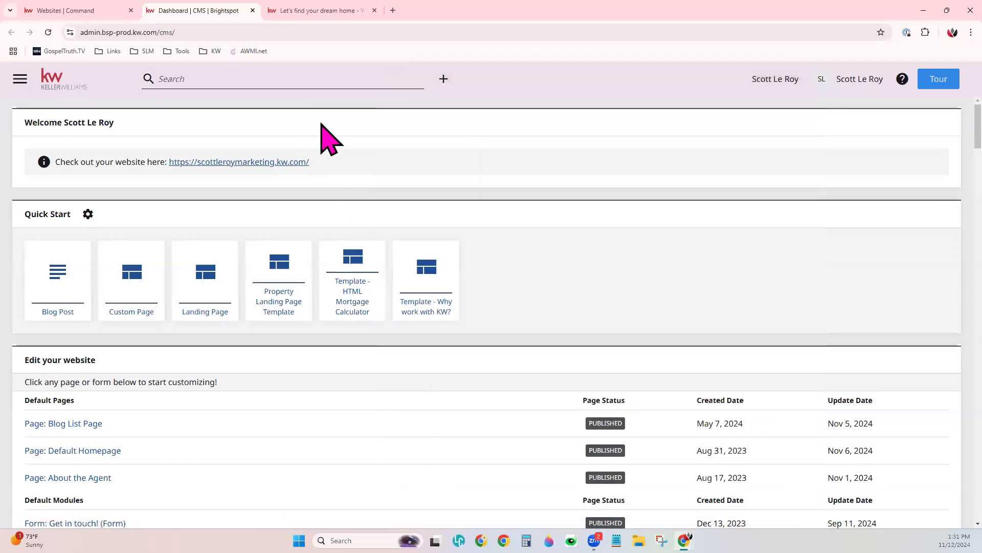
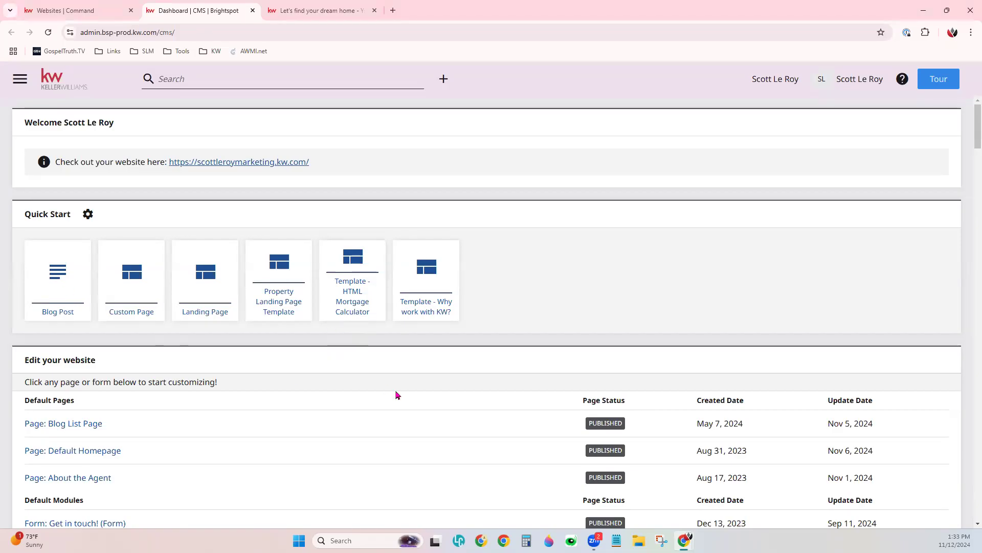
scroll(397, 394, "down", 2)
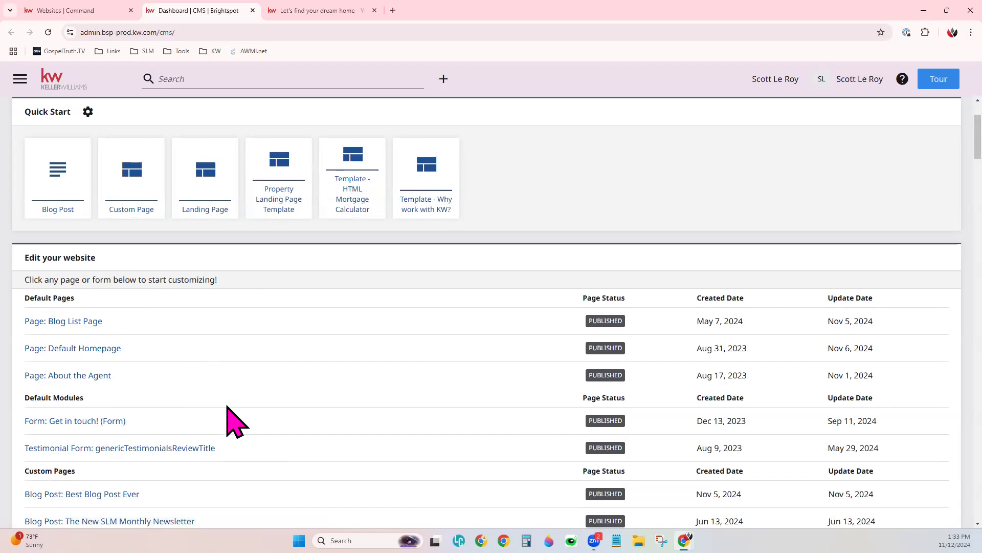
scroll(248, 409, "up", 2)
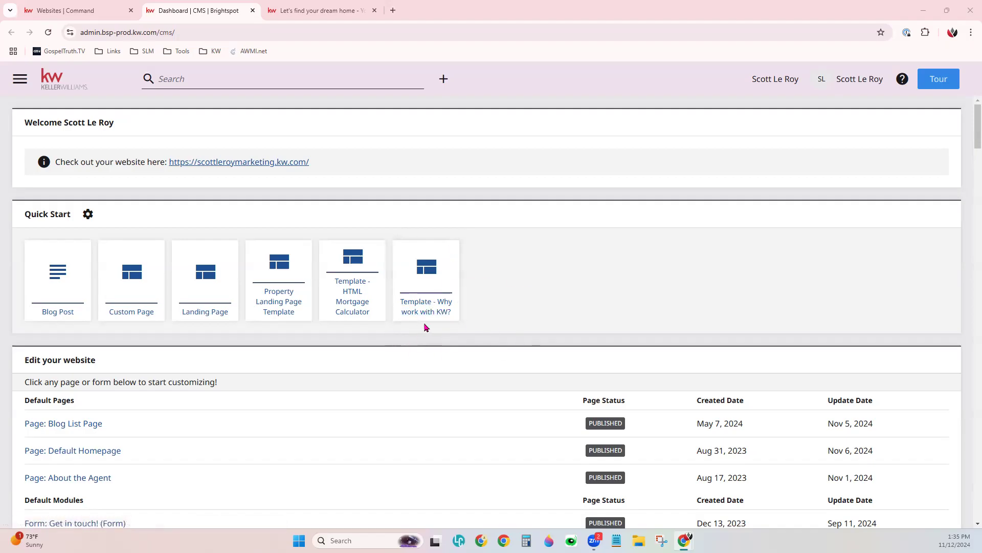
Start a new custom page from the "Template - Why work with KW?" quick start and go through its main fields.
left_click(425, 297)
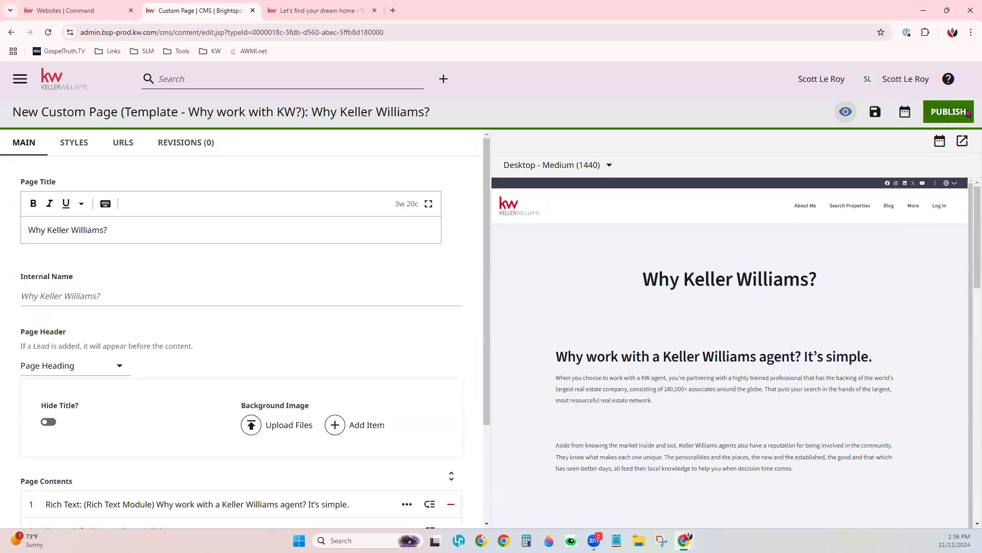
left_click(145, 227)
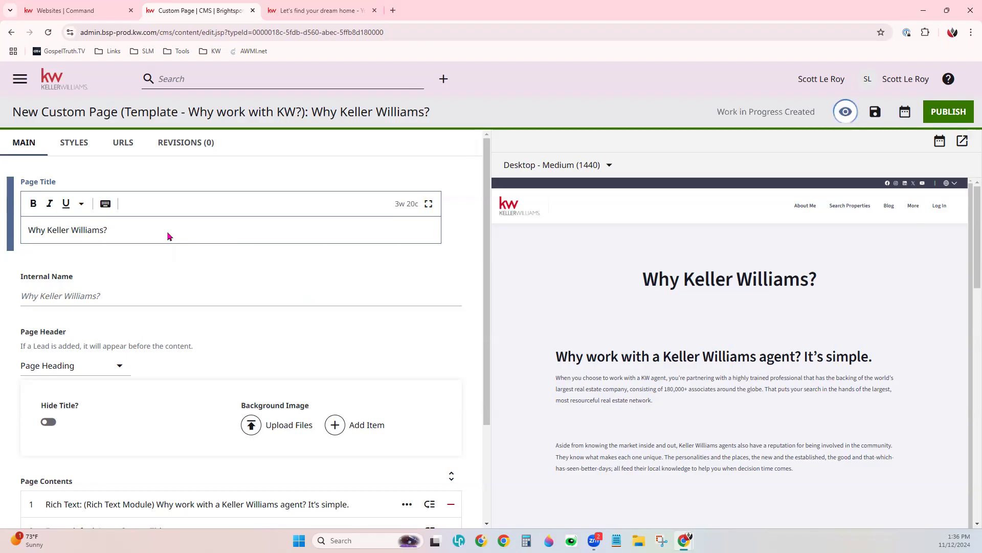
scroll(169, 373, "down", 2)
scroll(181, 402, "down", 1)
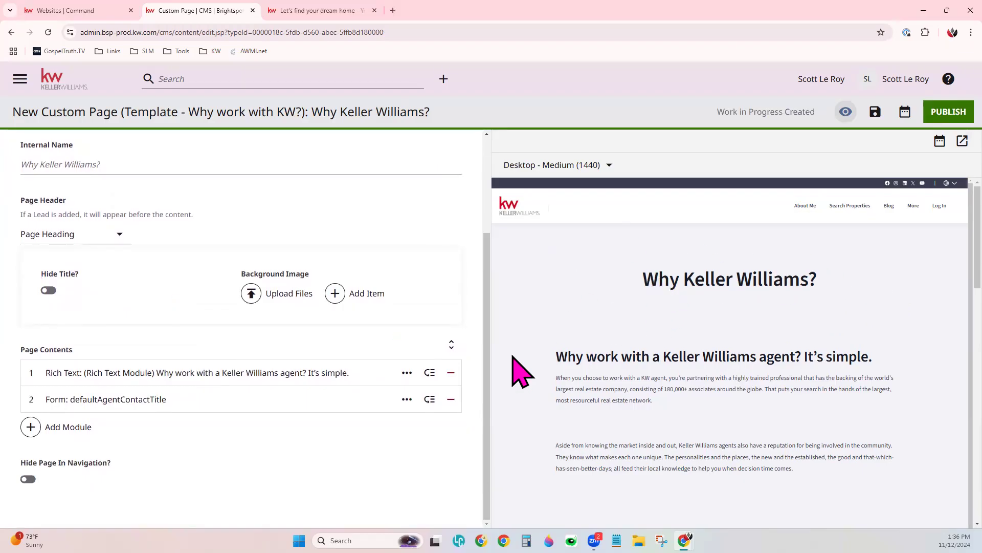
Hide the "Why Keller Williams?" page title and show it again in the page preview.
left_click(48, 290)
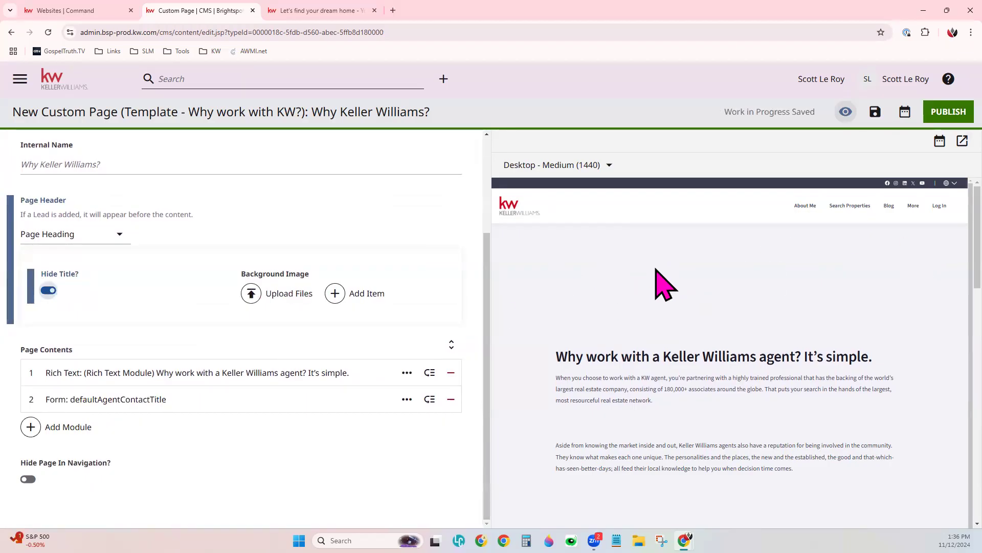
left_click(48, 291)
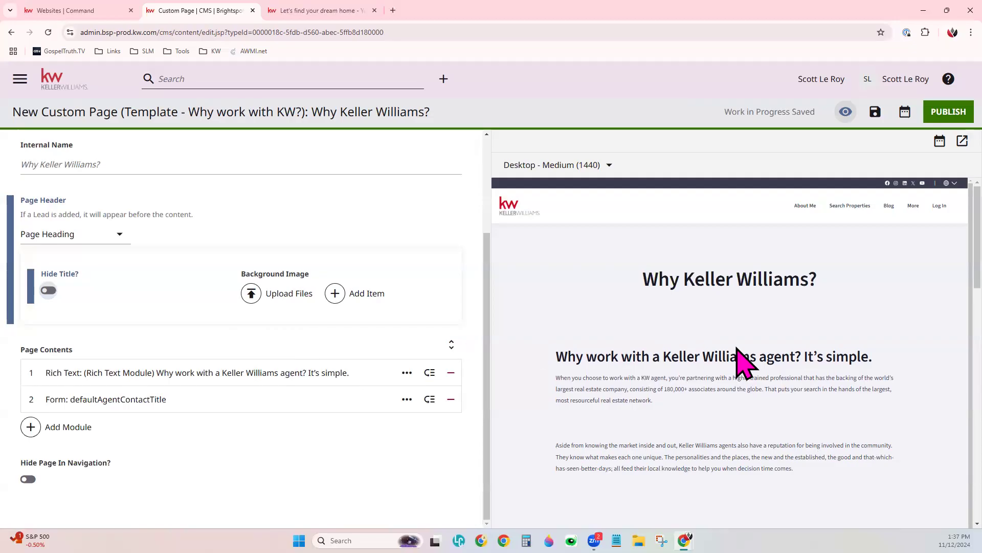
scroll(737, 350, "down", 1)
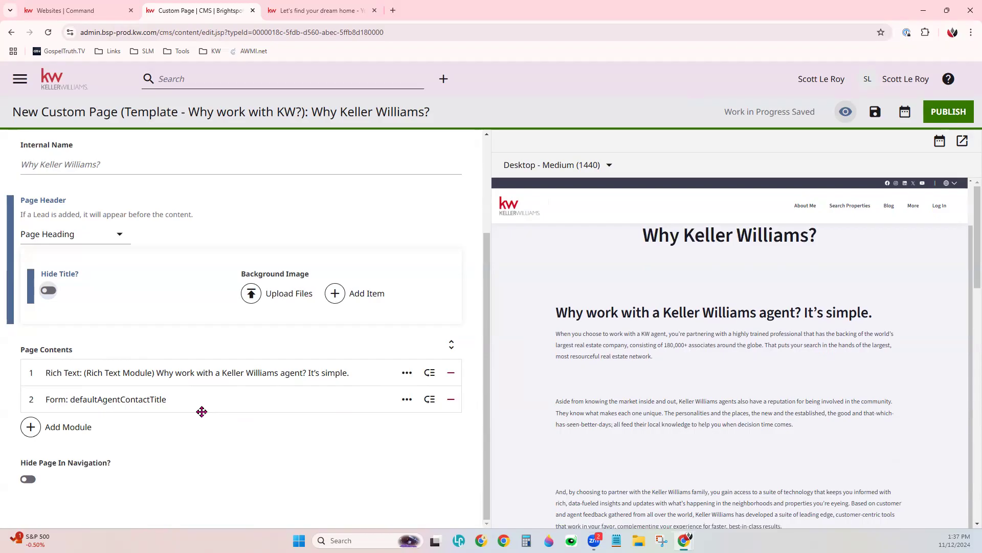
Expand the Rich Text module in the page contents and place the text cursor beneath its first paragraph.
left_click(198, 372)
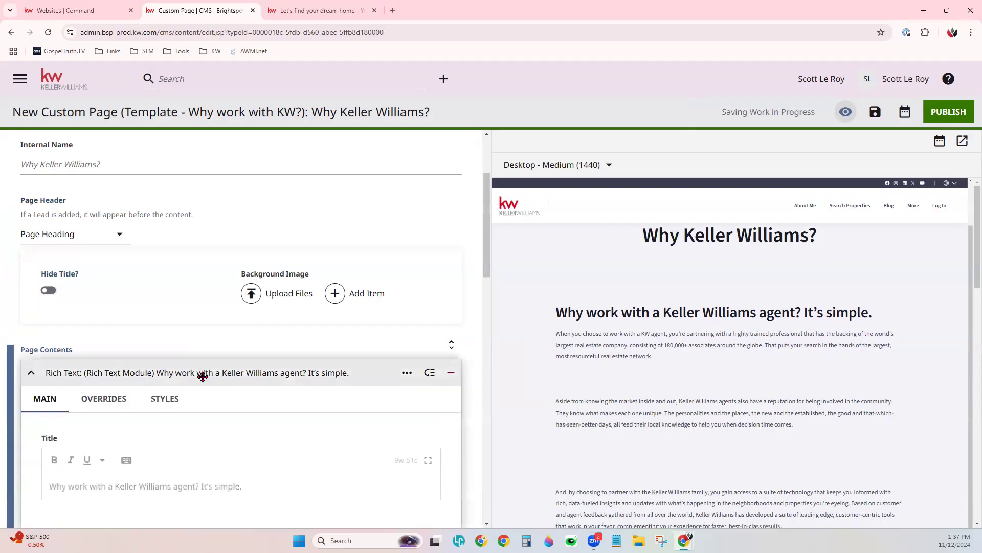
scroll(314, 434, "down", 3)
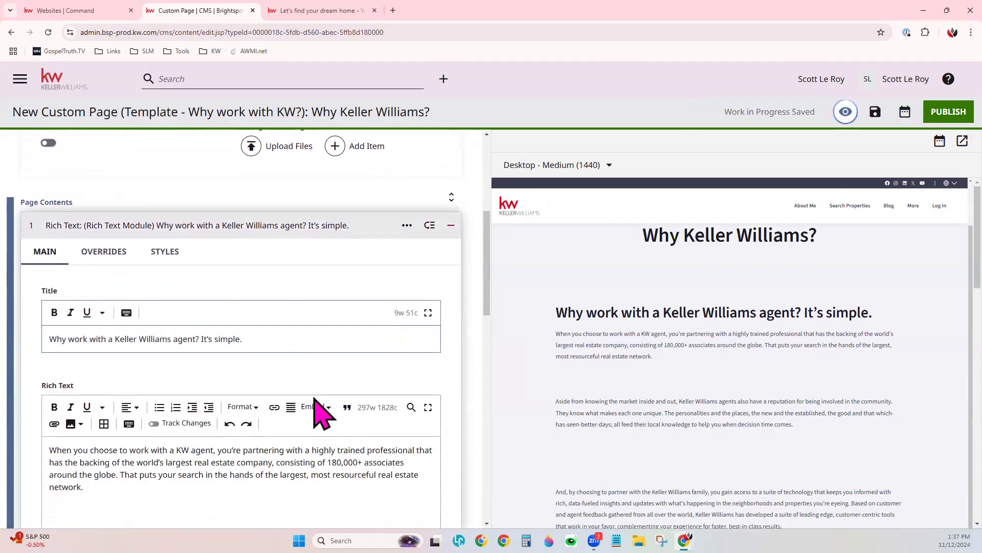
scroll(316, 412, "down", 1)
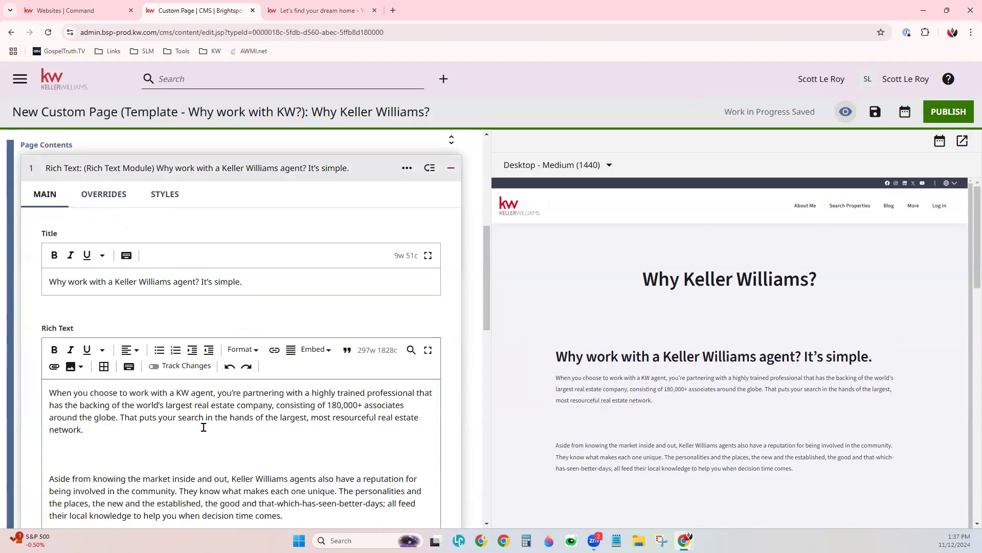
scroll(67, 351, "down", 1)
left_click_drag(51, 341, 109, 389)
left_click(110, 394)
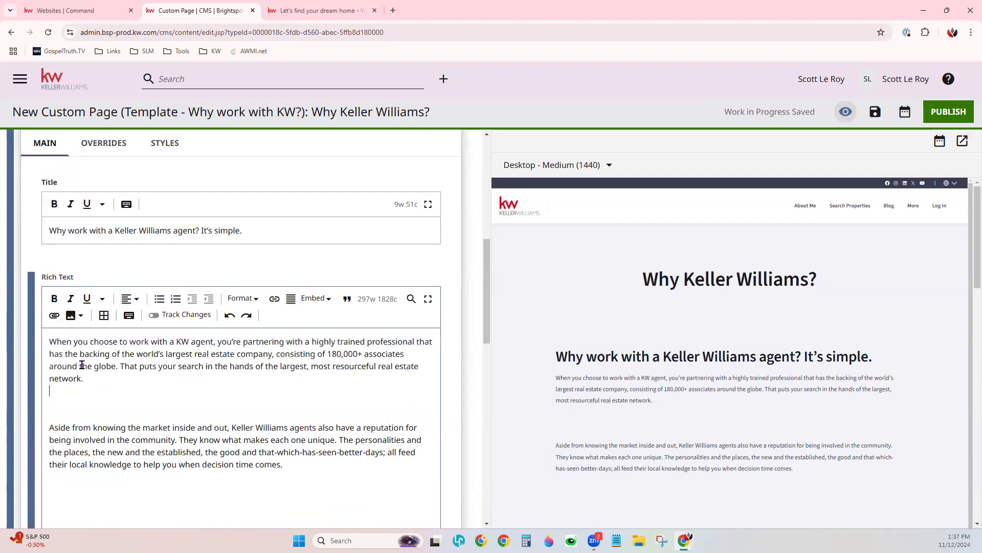
Check the media types that can be inserted in the rich text and read through the body text in the editor and preview.
left_click(72, 318)
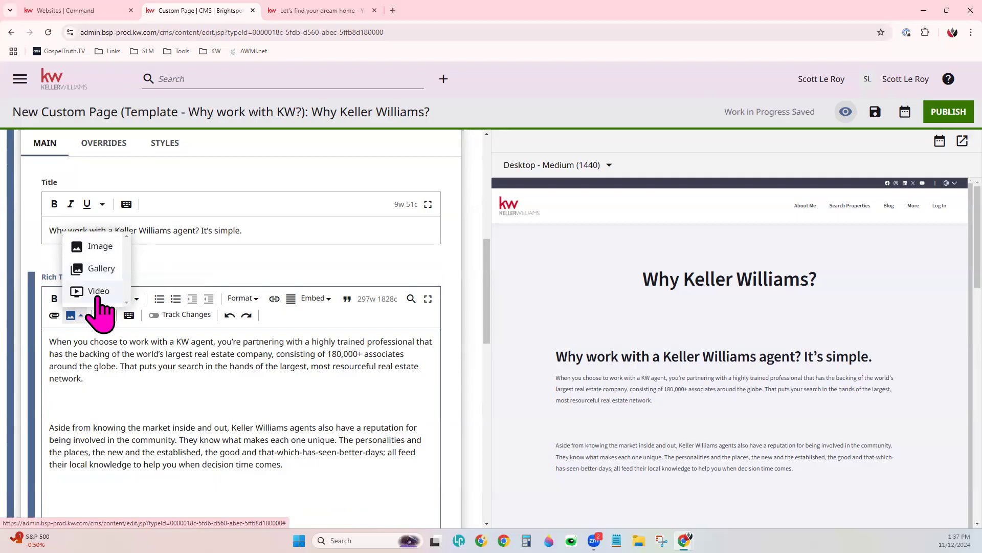
left_click(155, 392)
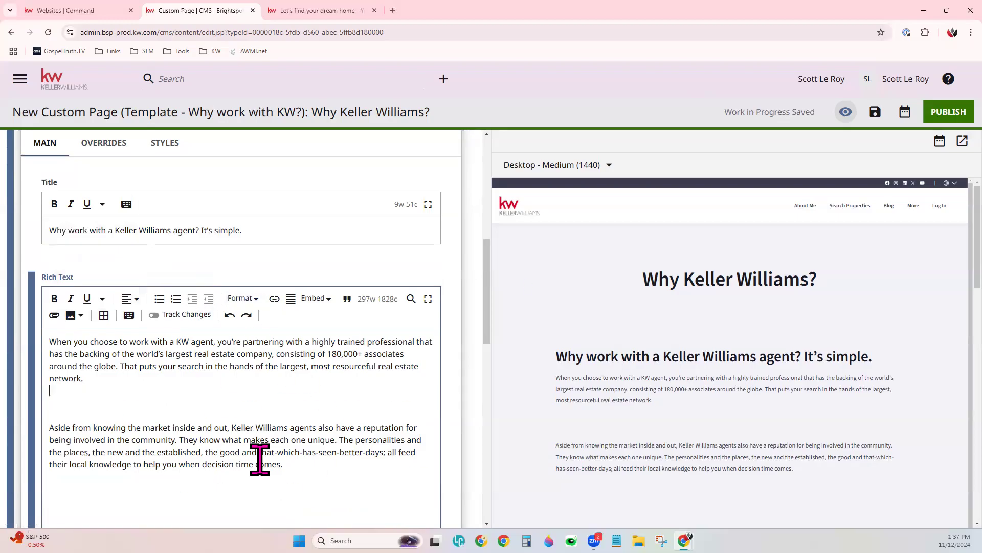
scroll(594, 405, "down", 1)
scroll(310, 366, "down", 3)
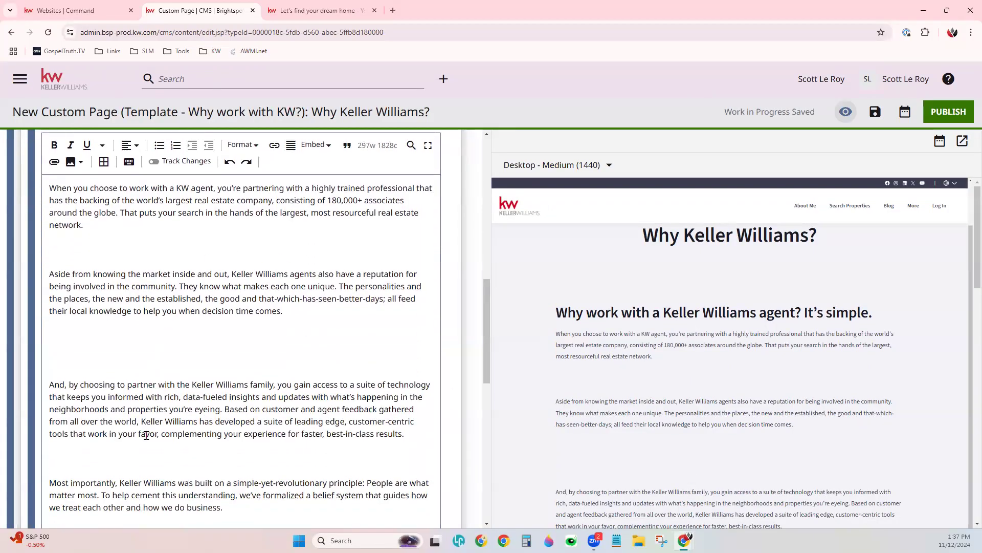
scroll(198, 486, "down", 6)
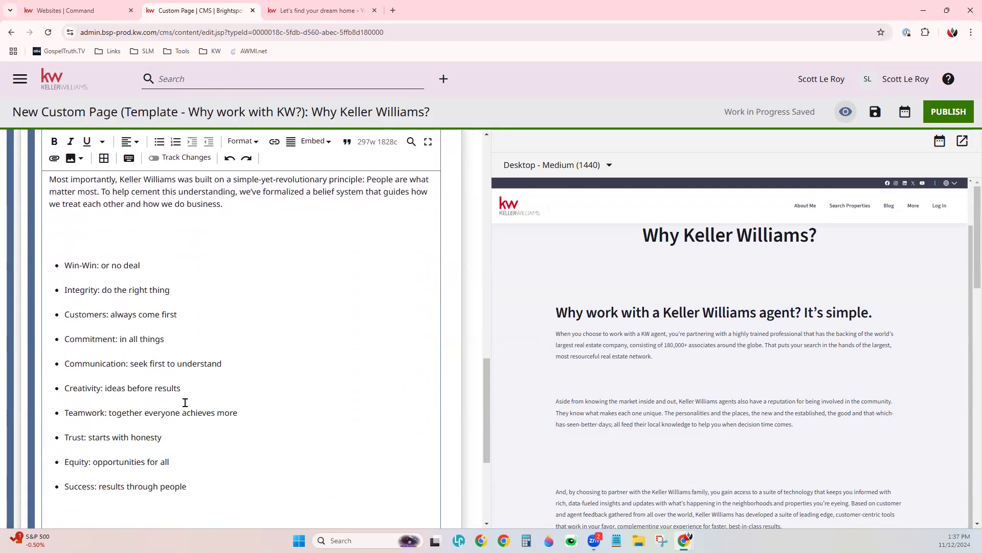
scroll(380, 414, "down", 4)
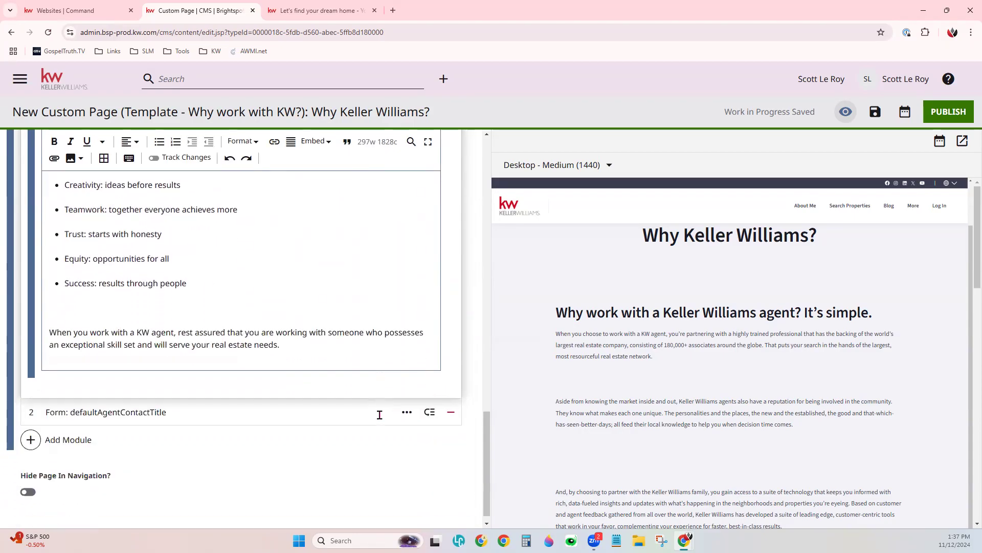
scroll(672, 379, "down", 3)
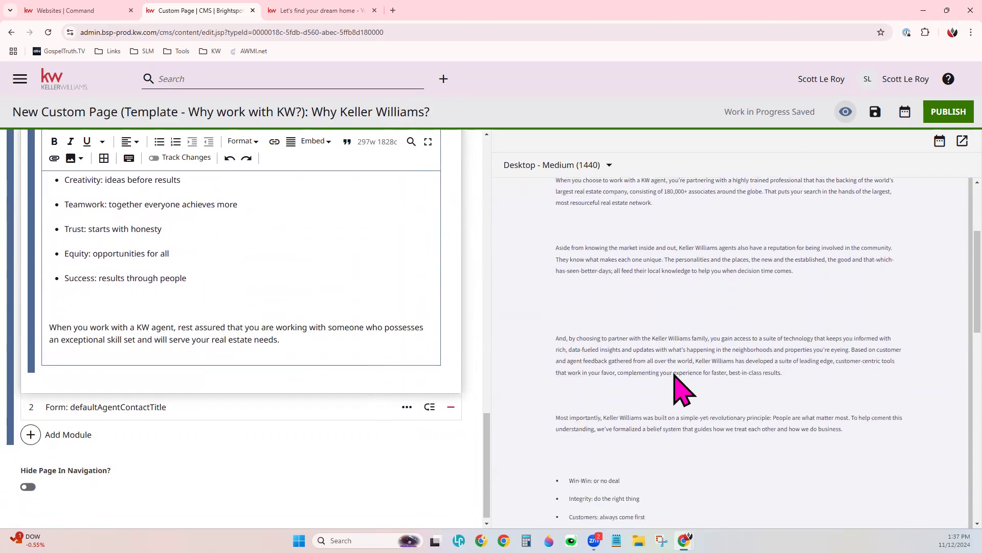
scroll(675, 384, "down", 5)
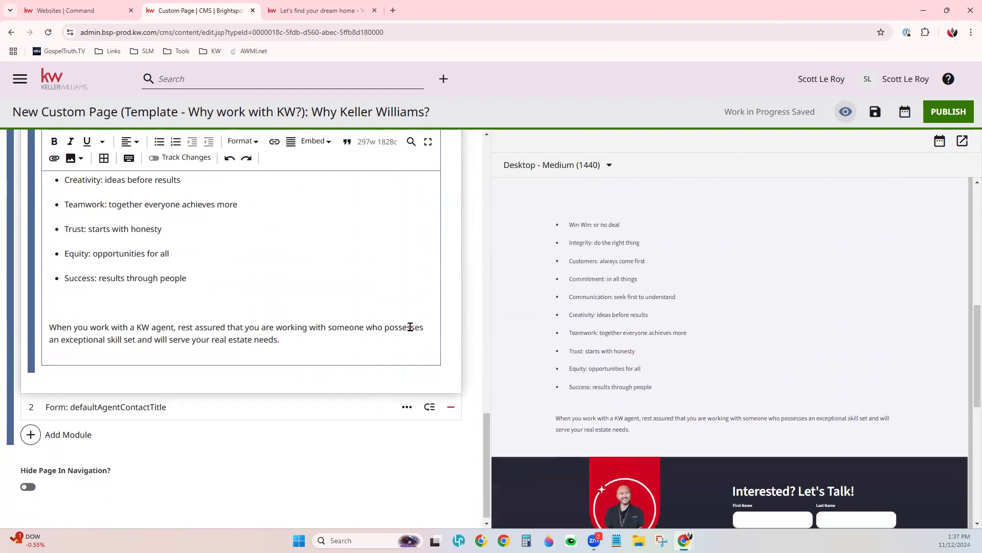
Return to the start of the Rich Text module and view its available heading formats.
scroll(410, 326, "up", 12)
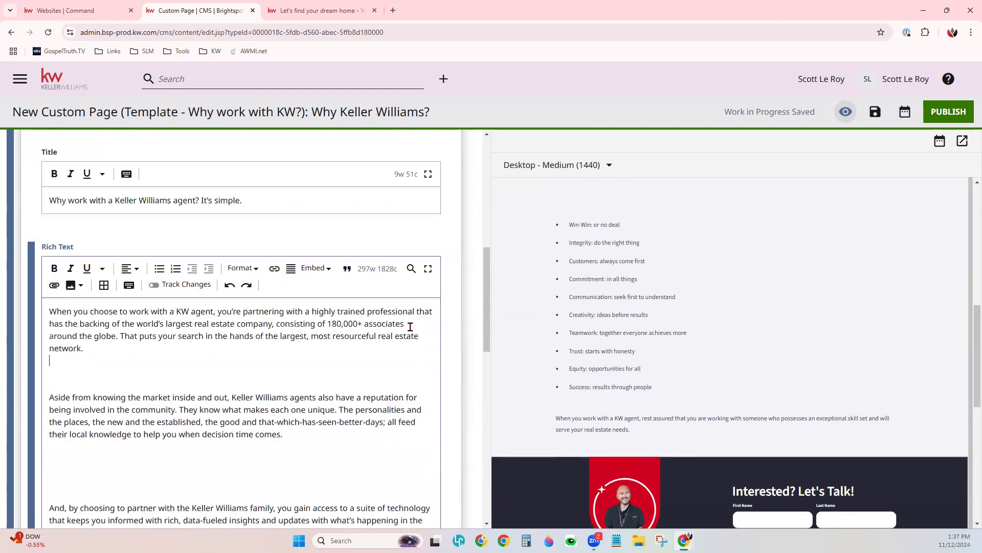
scroll(411, 326, "up", 1)
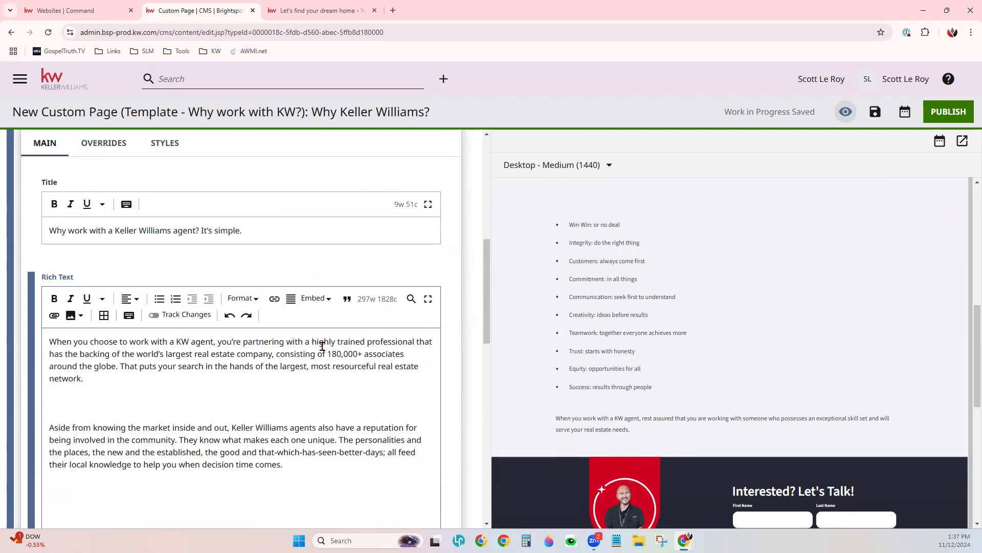
left_click(243, 298)
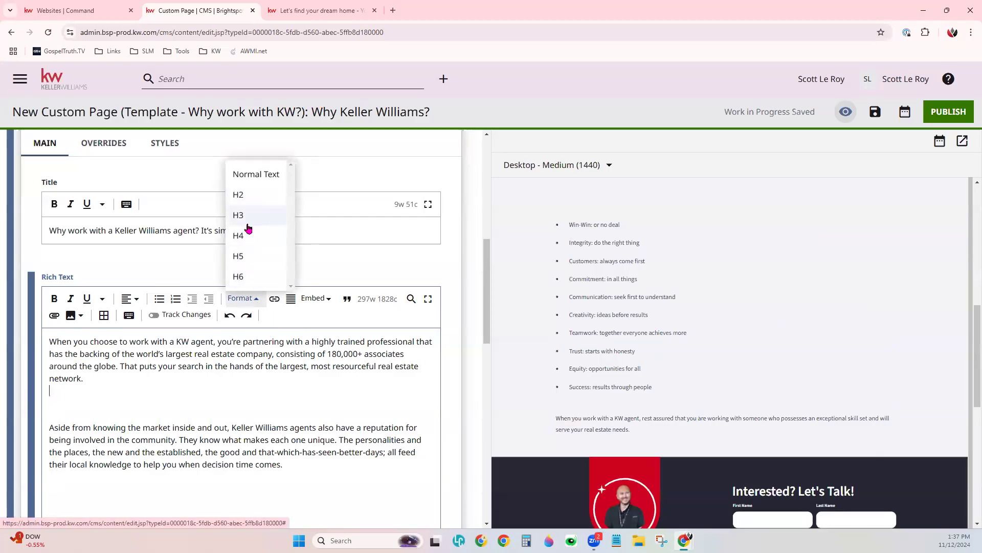
left_click(330, 270)
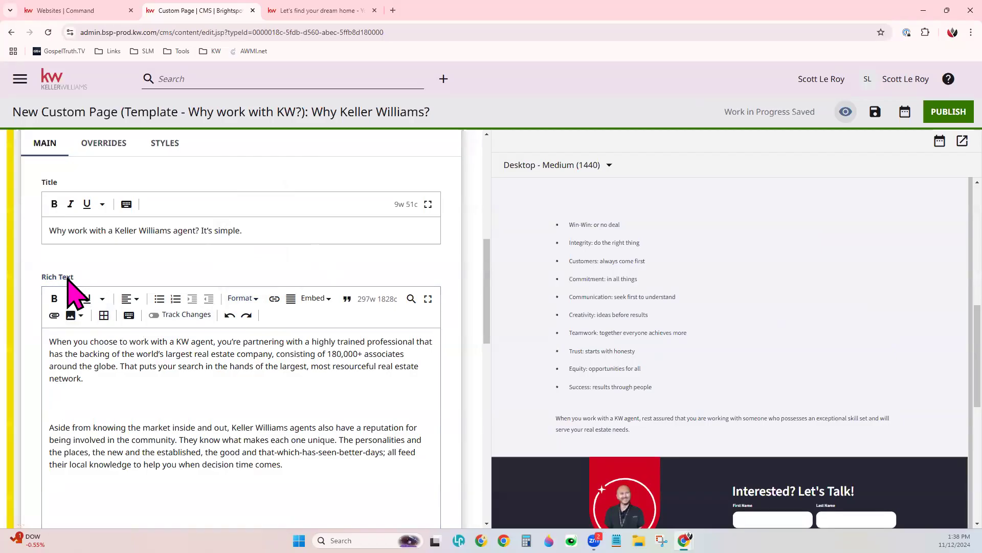
Expand the defaultAgentContactTitle form module in the page contents and look over the contact form in the page preview.
scroll(358, 409, "down", 2)
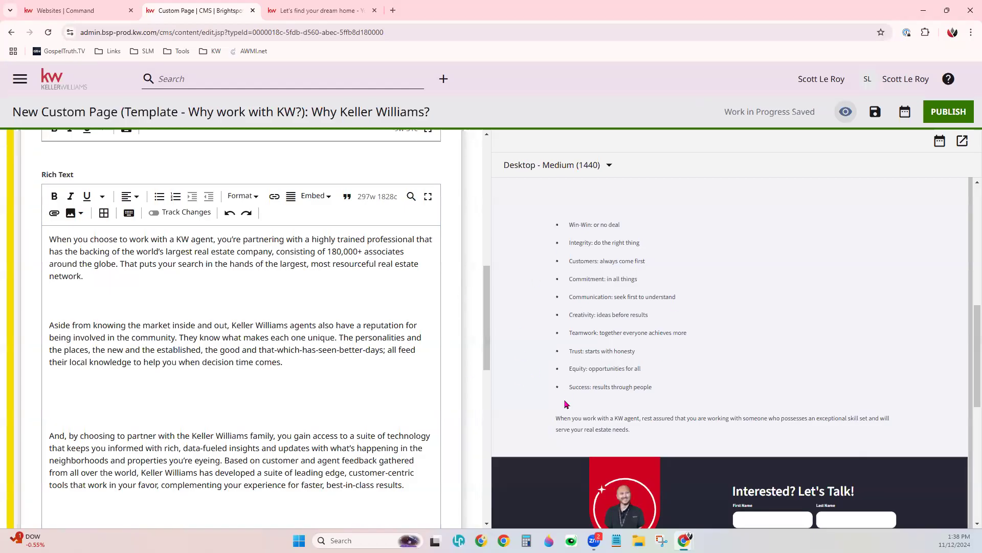
scroll(382, 416, "down", 6)
scroll(325, 391, "down", 5)
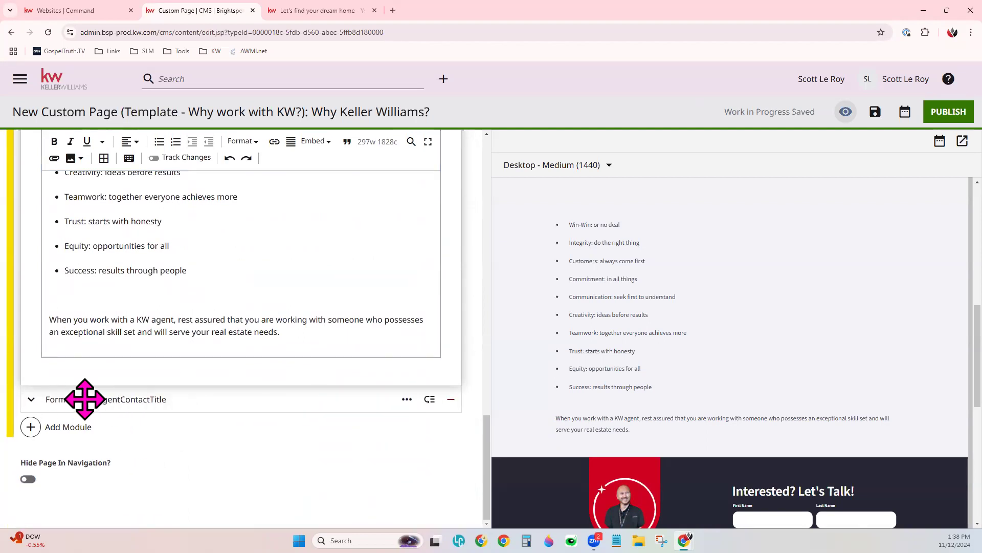
left_click(164, 401)
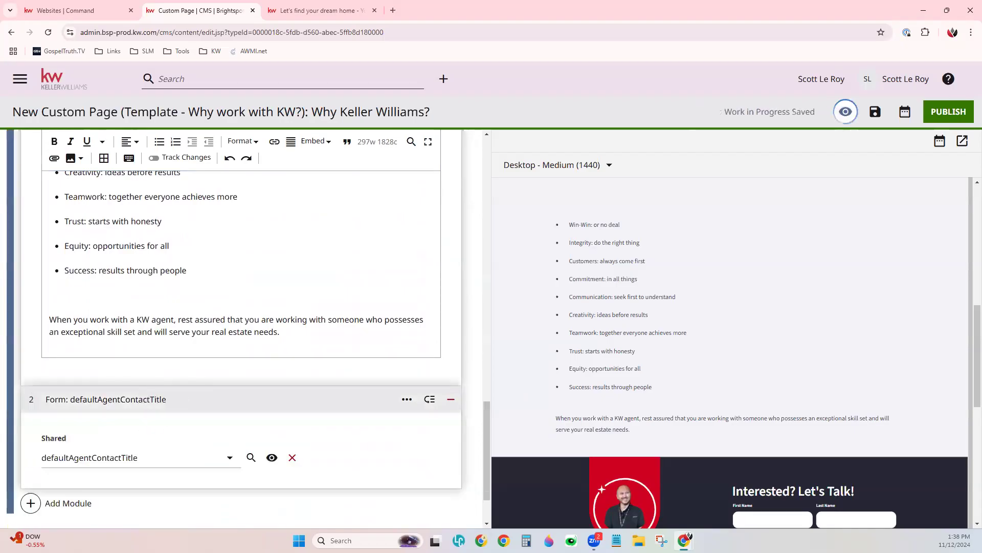
scroll(844, 468, "down", 3)
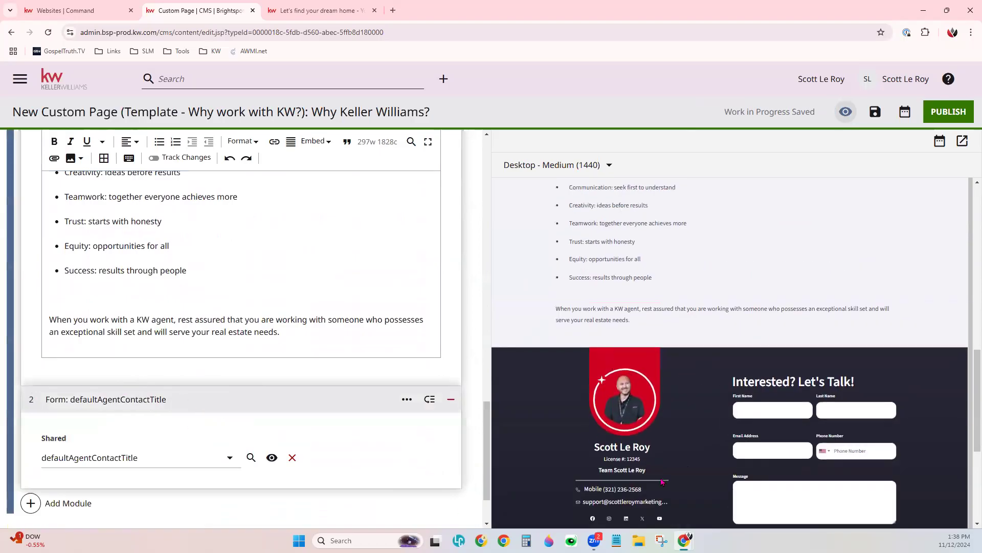
scroll(635, 424, "down", 1)
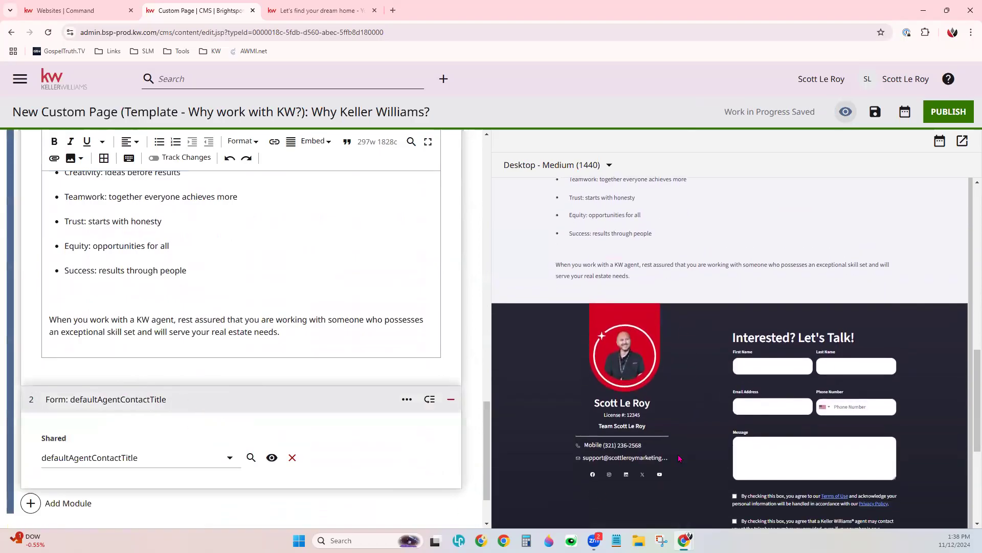
scroll(567, 401, "down", 3)
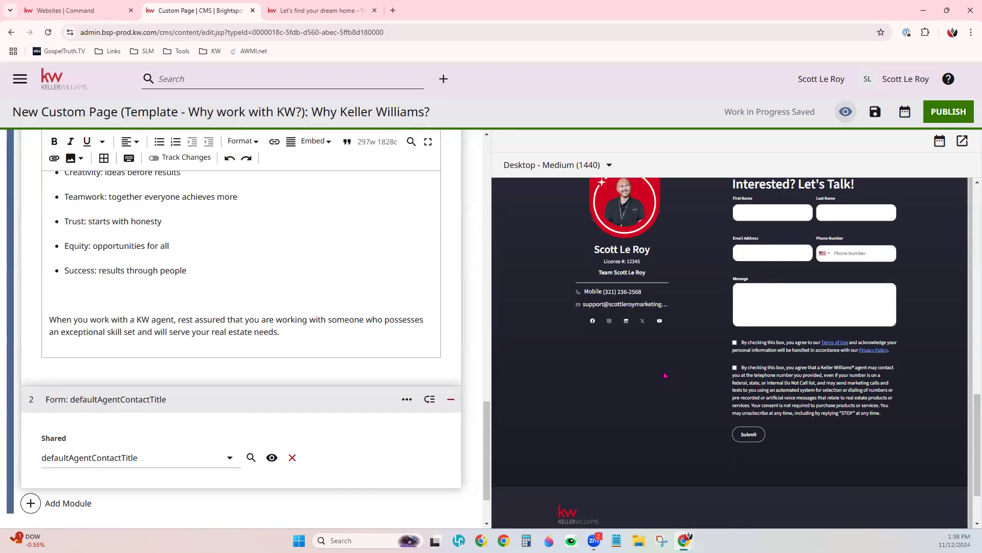
Try to publish the "Why Keller Williams?" page and check its main fields and URL settings for errors.
left_click(940, 113)
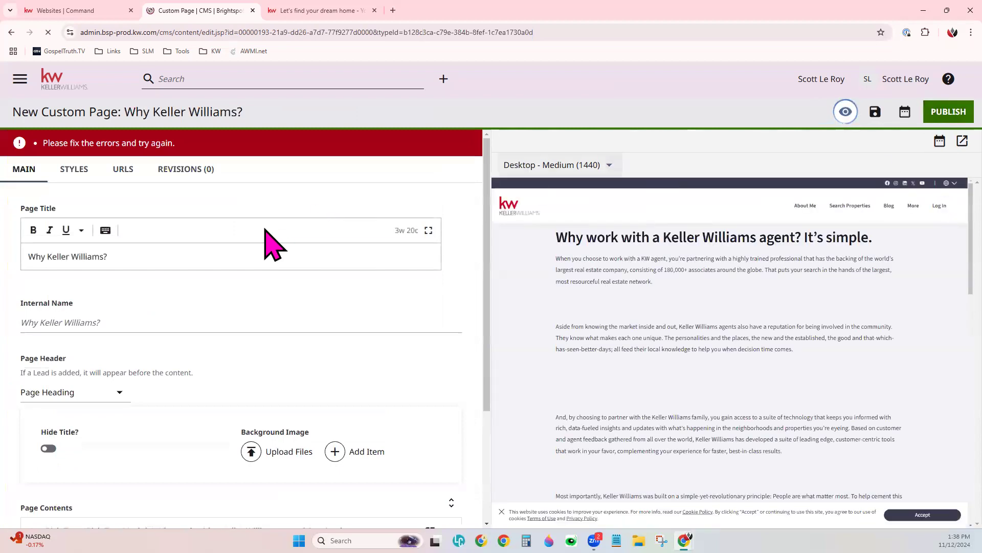
scroll(271, 316, "down", 3)
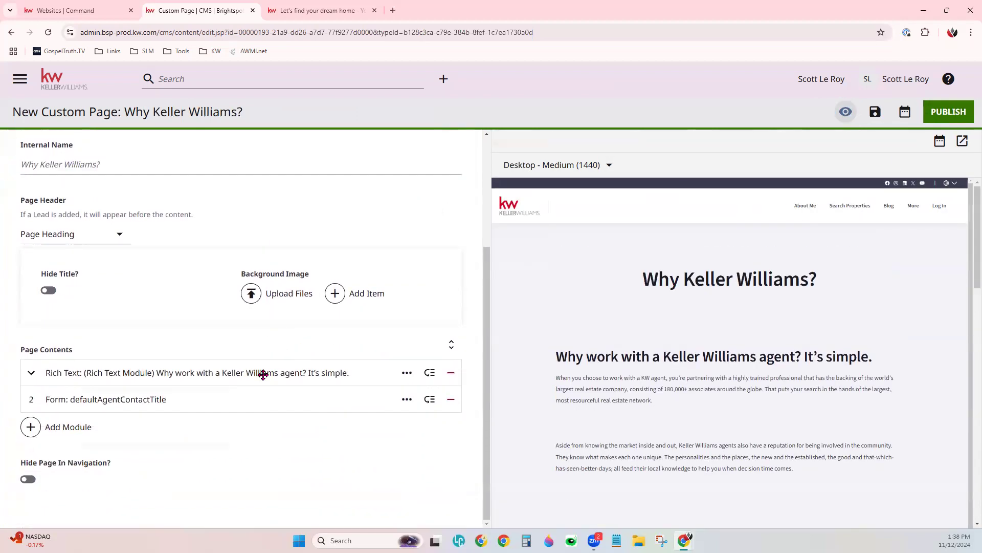
scroll(263, 375, "up", 3)
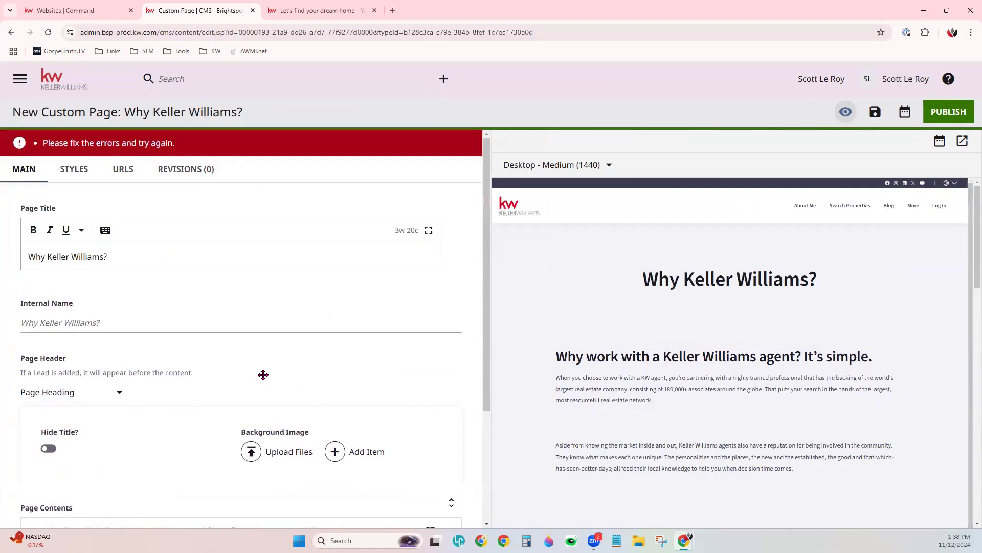
left_click(125, 170)
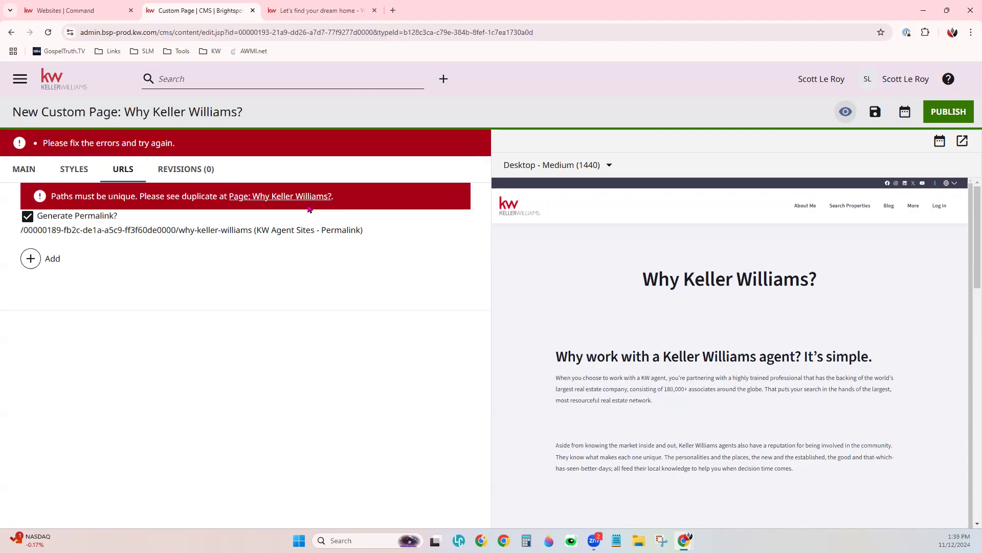
left_click(24, 168)
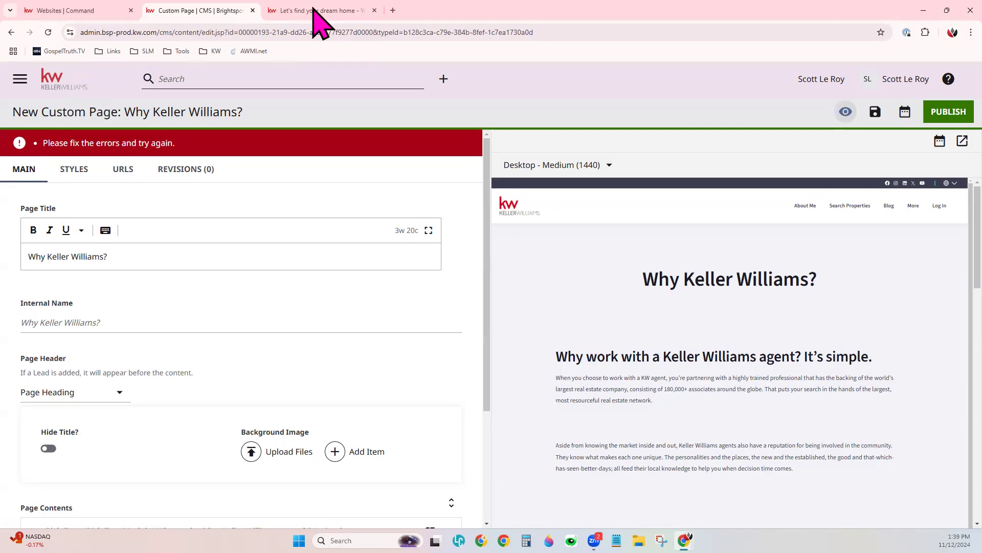
Switch to the live agent website and look through the custom pages listed under More in its navigation.
left_click(342, 10)
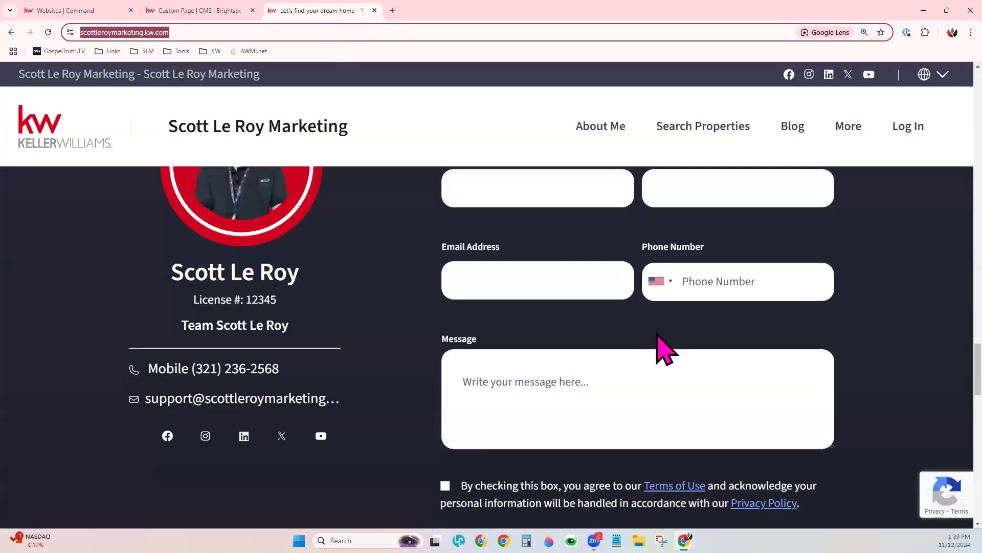
scroll(735, 358, "up", 15)
scroll(733, 345, "up", 10)
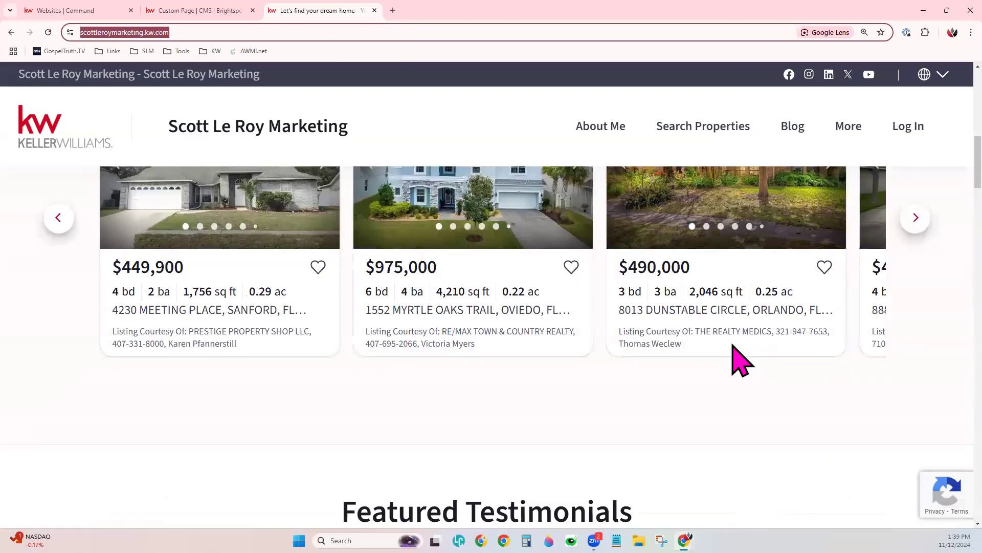
scroll(733, 345, "up", 5)
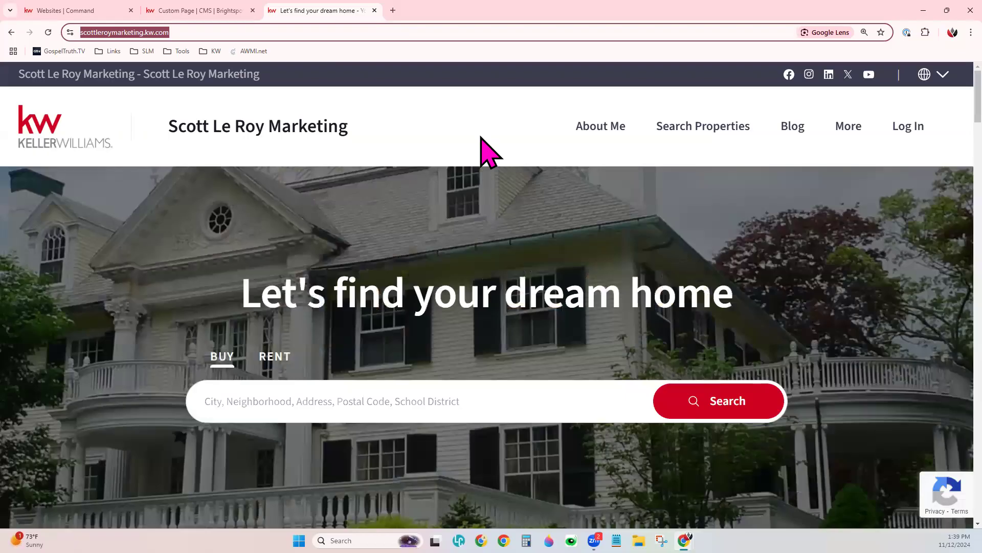
left_click(844, 129)
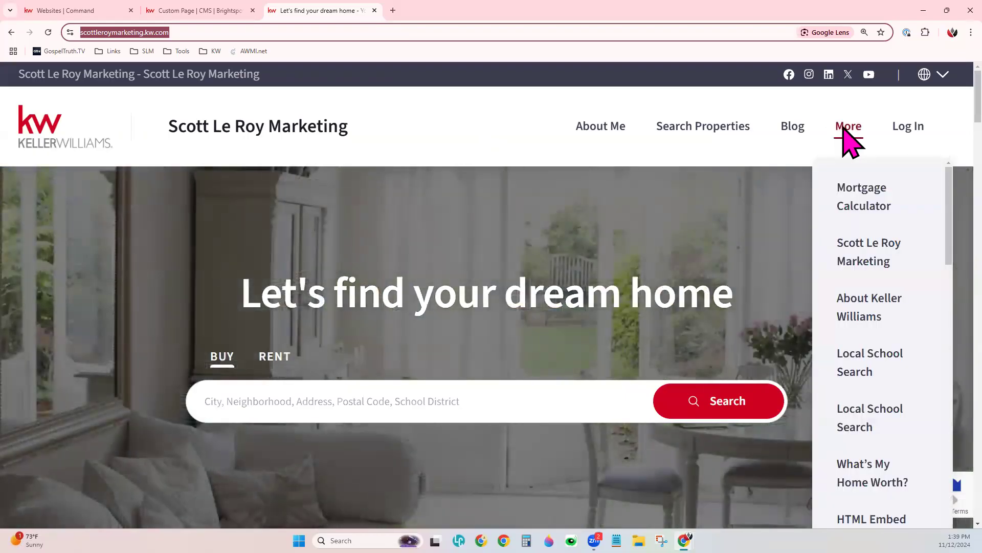
scroll(908, 486, "down", 2)
scroll(910, 478, "down", 4)
scroll(909, 434, "down", 5)
scroll(908, 435, "down", 7)
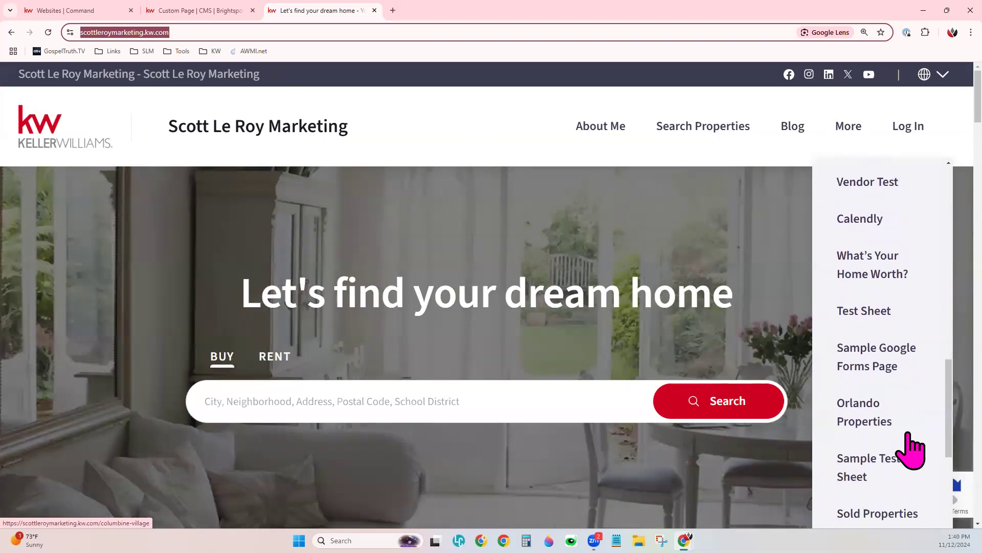
scroll(909, 442, "down", 2)
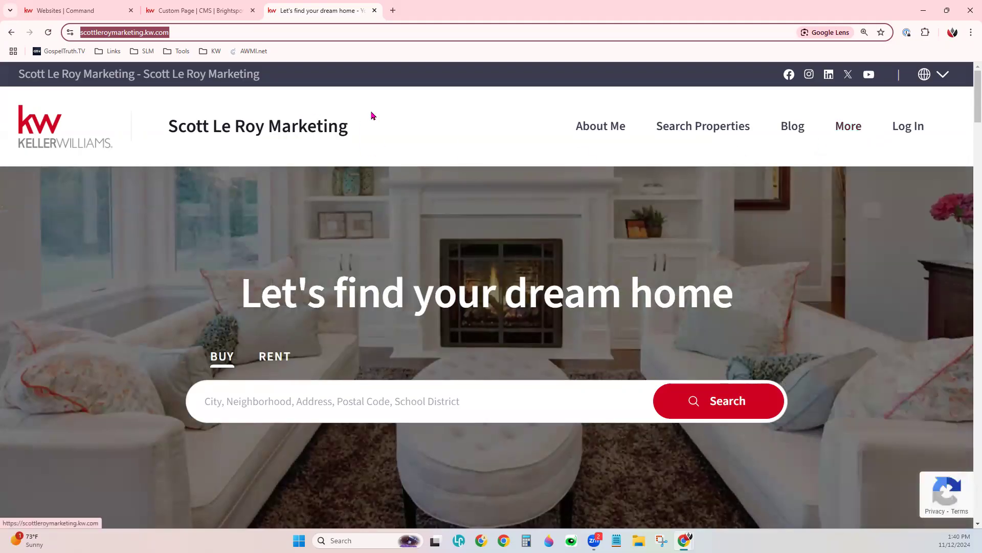
Start a new custom page from the "Template - HTML Mortgage Calculator" quick start and inspect its HTML Embed module.
mouse_move(205, 7)
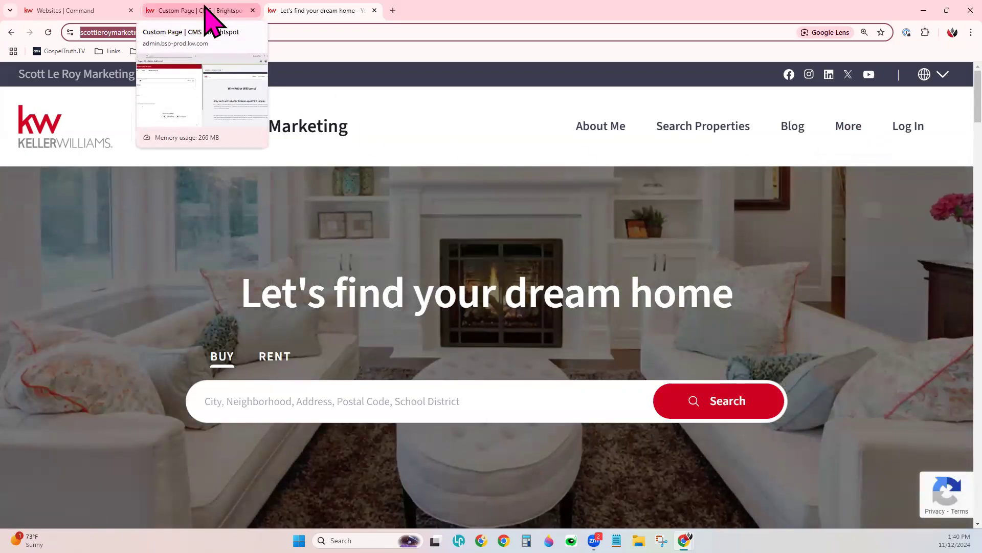
left_click(206, 11)
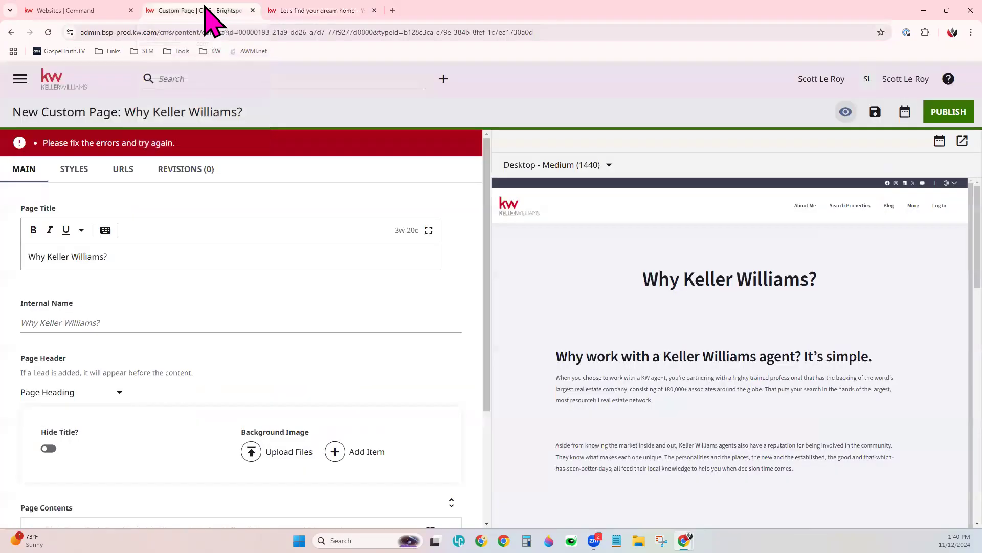
left_click(56, 74)
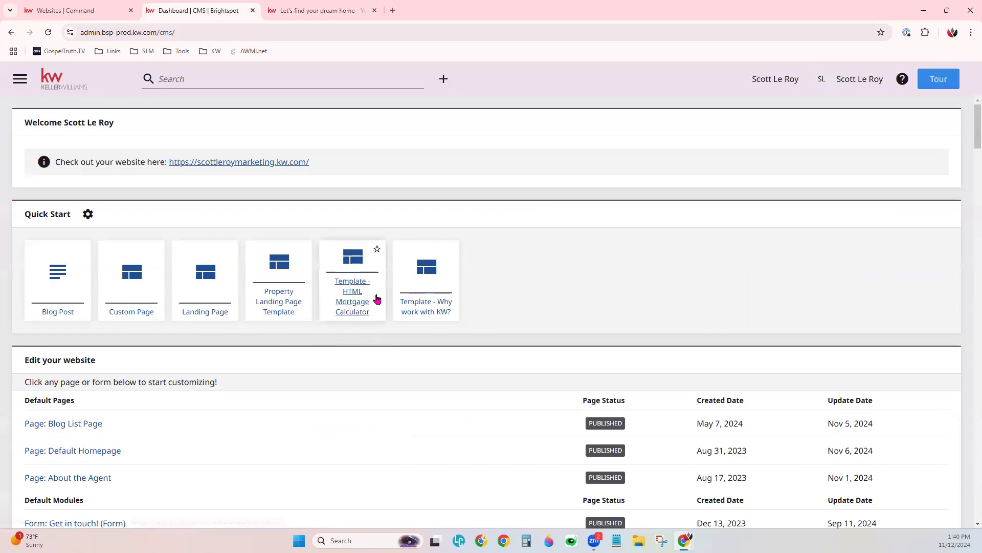
left_click(362, 288)
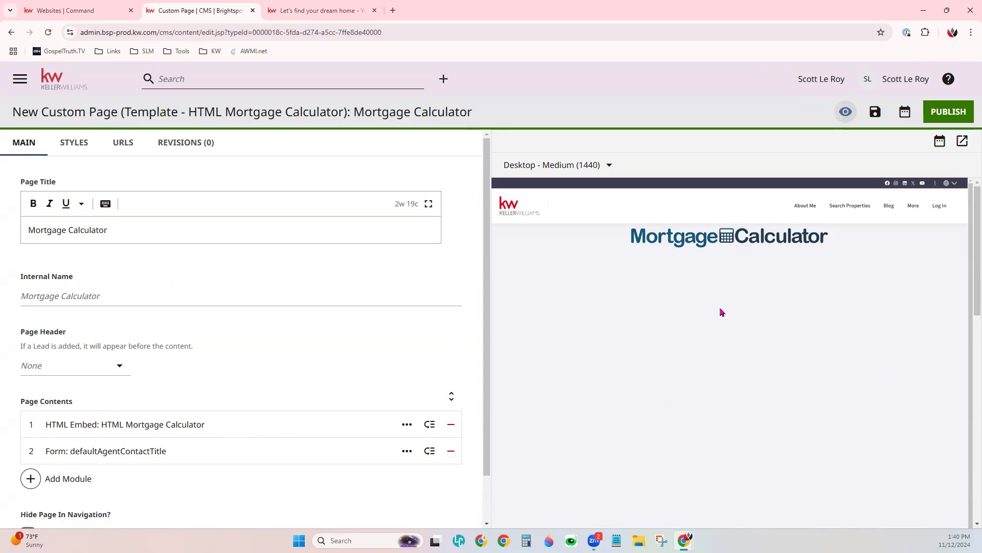
scroll(722, 312, "down", 2)
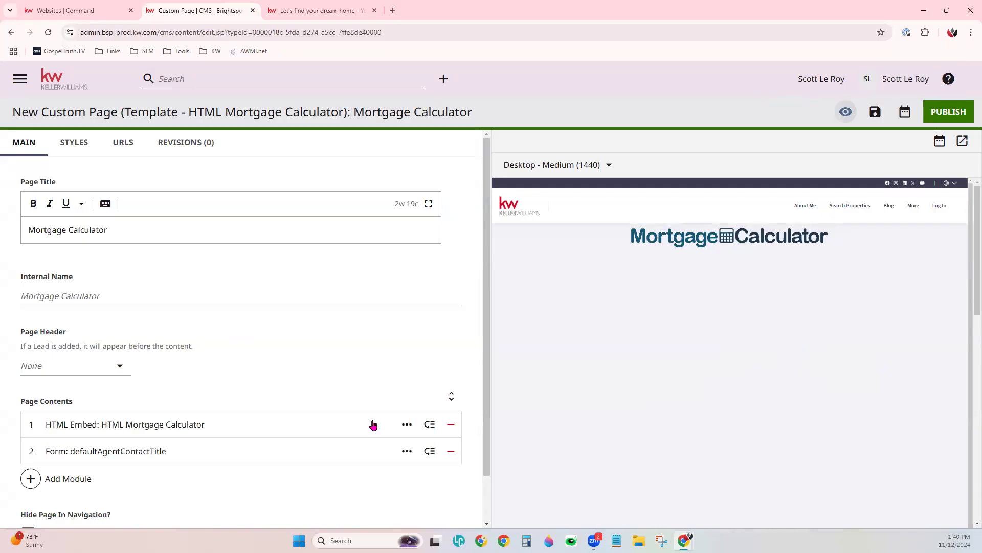
left_click(256, 423)
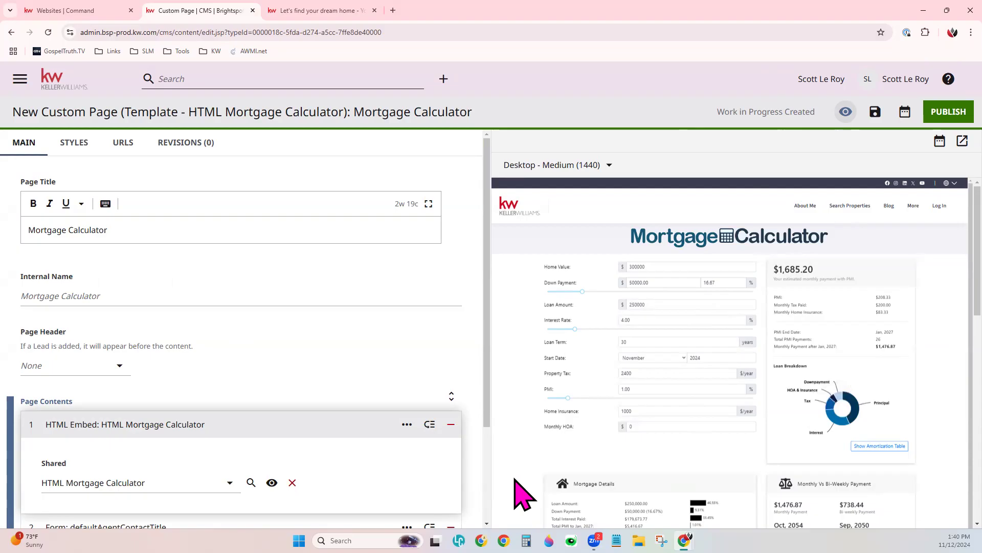
left_click(271, 416)
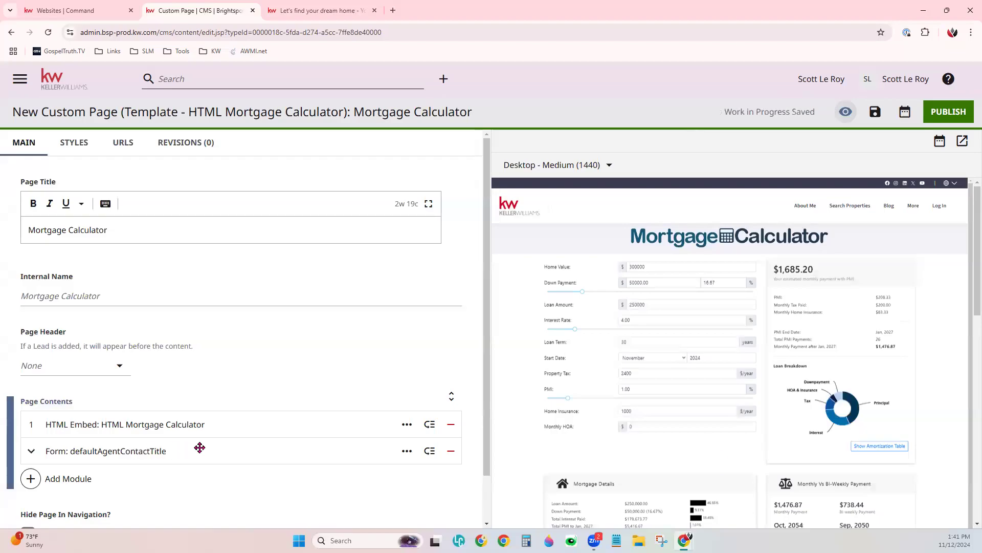
Look over the Mortgage Calculator page preview down to the contact form, and return to the dashboard without saving the page.
scroll(878, 376, "down", 1)
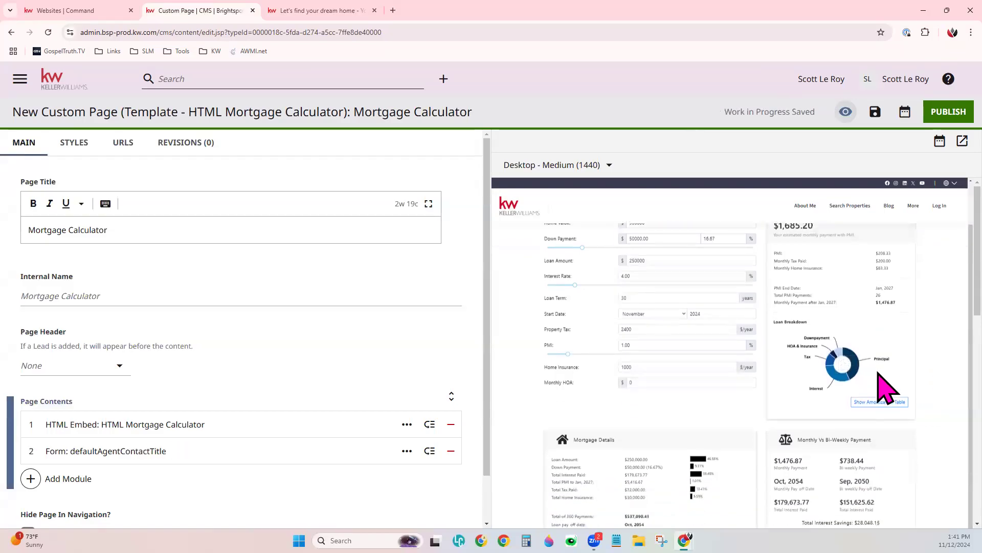
scroll(878, 376, "down", 10)
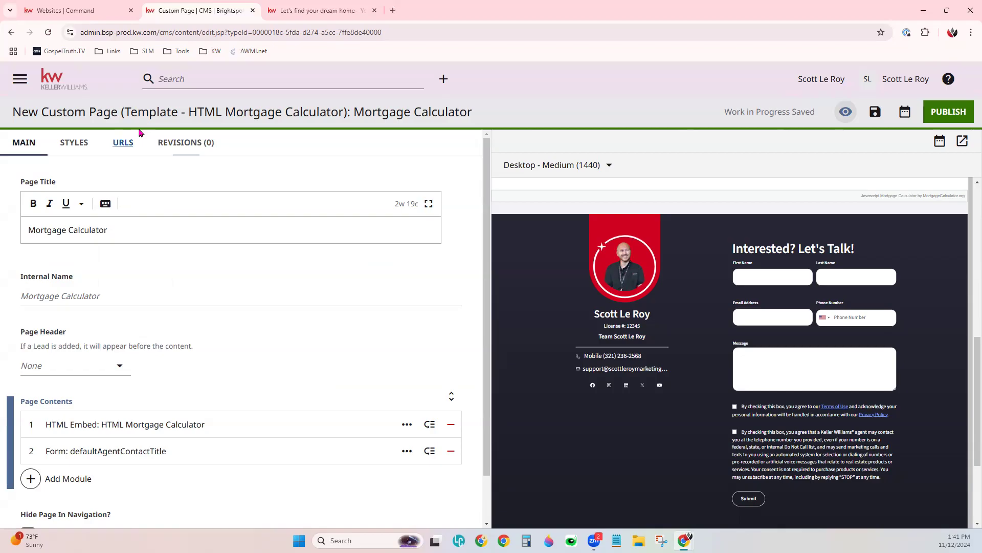
left_click(59, 82)
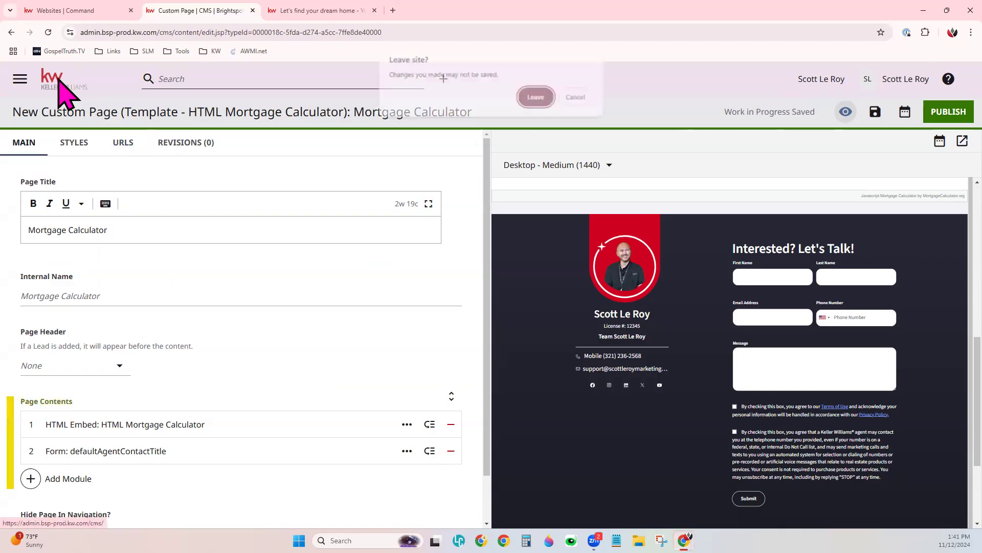
left_click(543, 98)
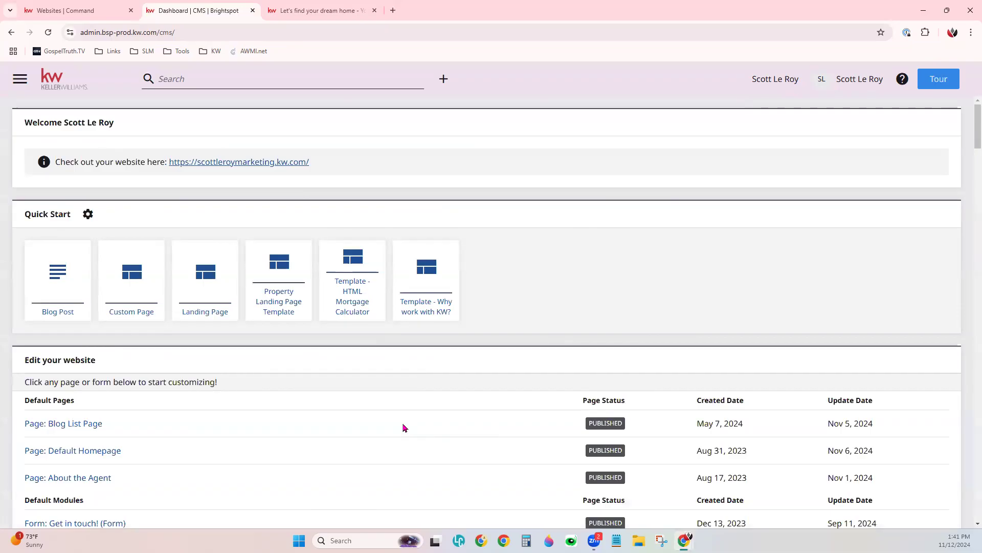
Start a blank custom page from the quick start options and title it "Download My App!".
left_click(136, 276)
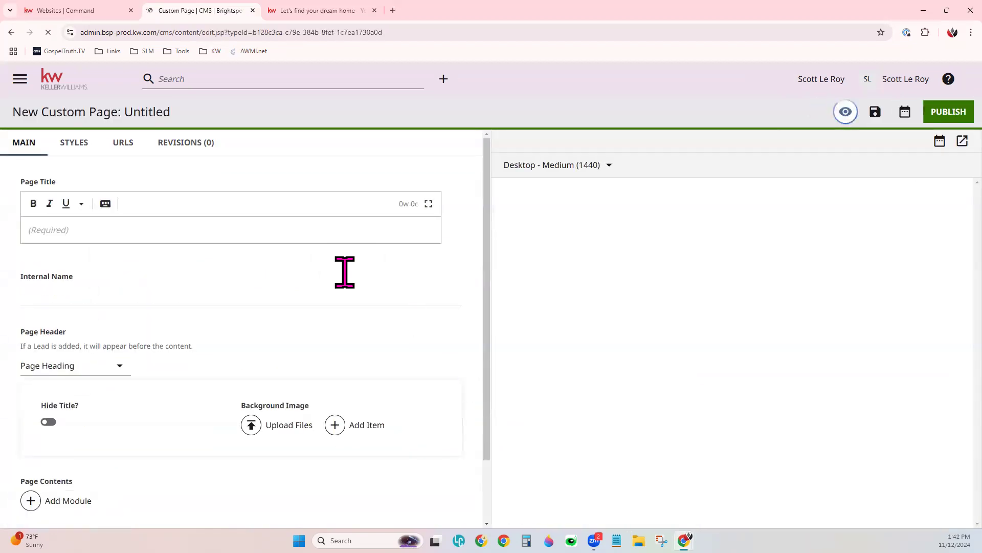
left_click(282, 234)
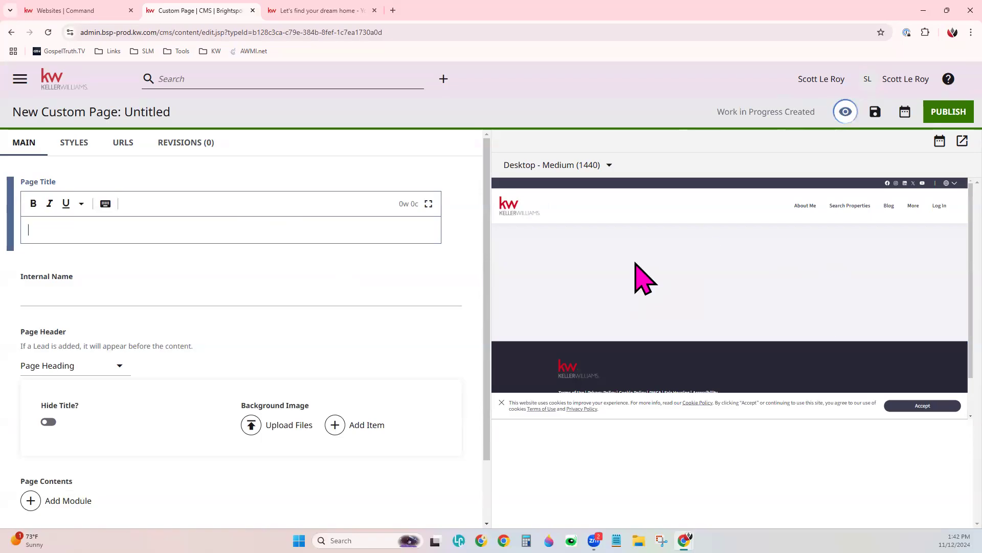
left_click(924, 406)
left_click(107, 228)
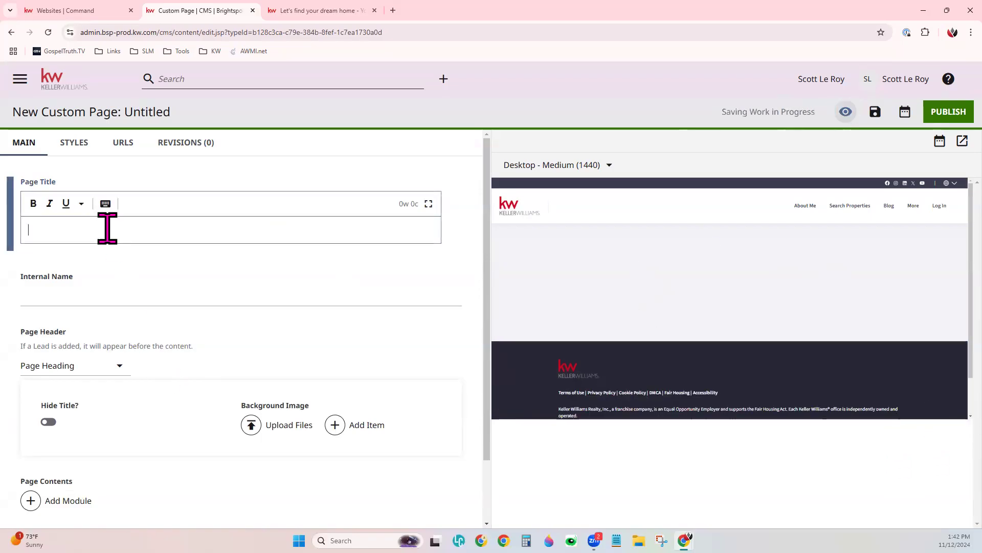
type("Dow")
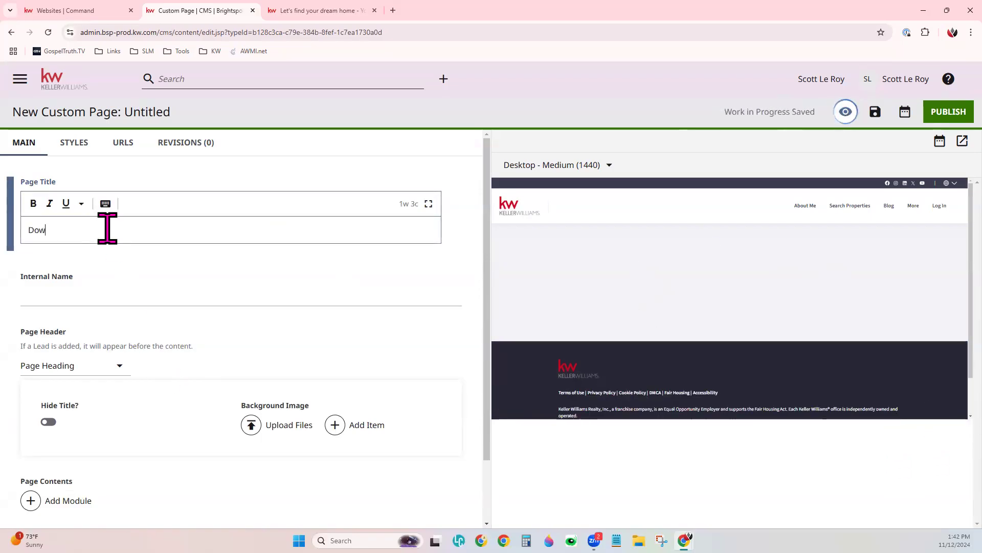
type("nload My App!")
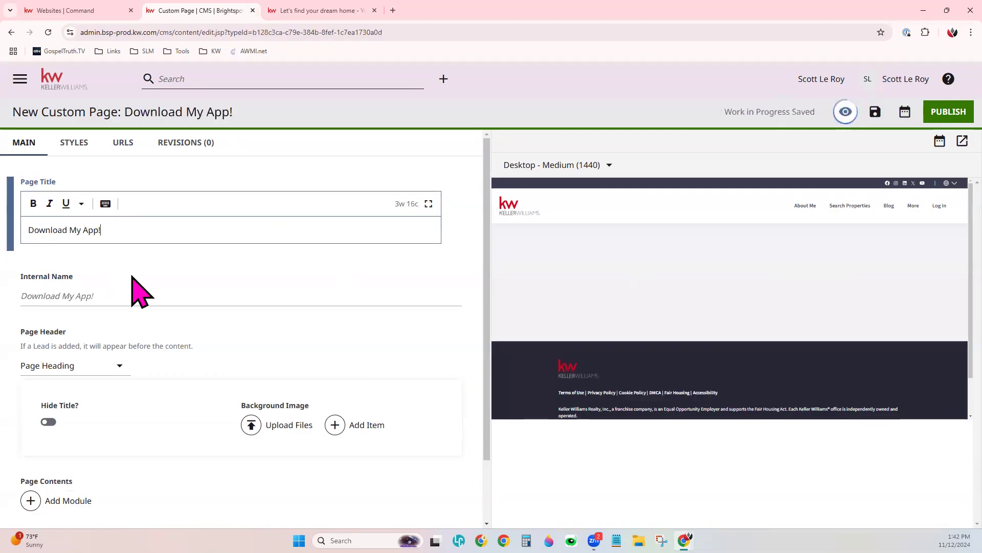
left_click(132, 279)
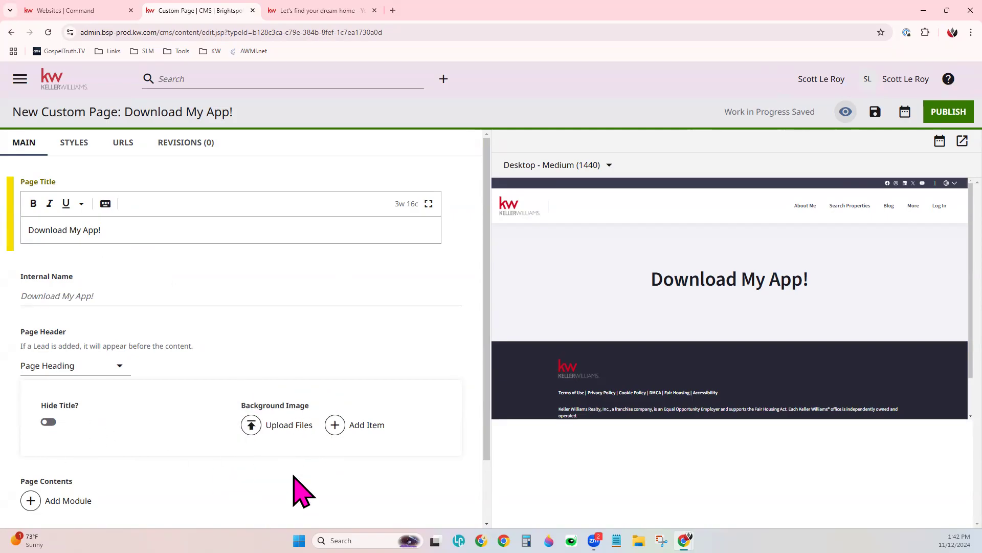
Add the Download My App Module to the page contents and check it in the page preview.
scroll(301, 461, "down", 2)
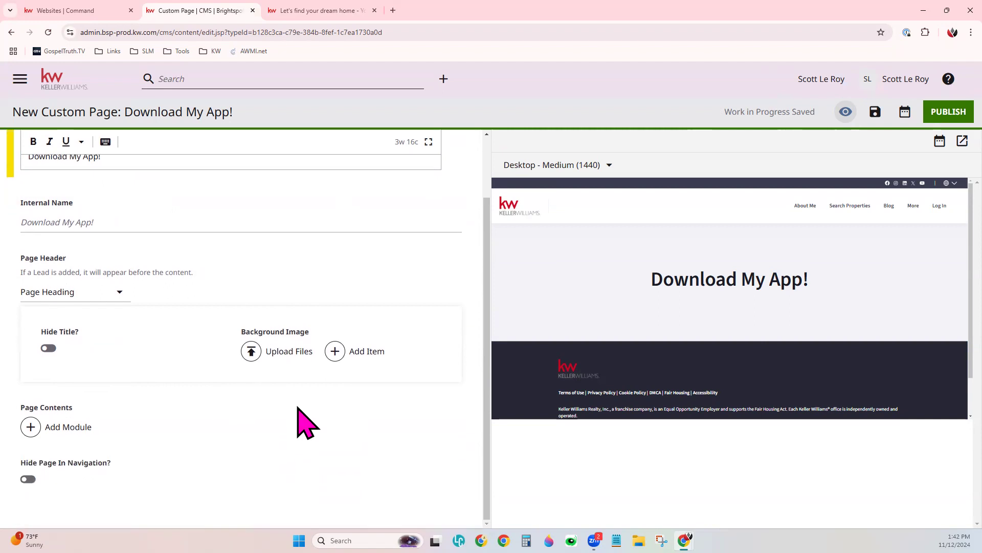
left_click(66, 428)
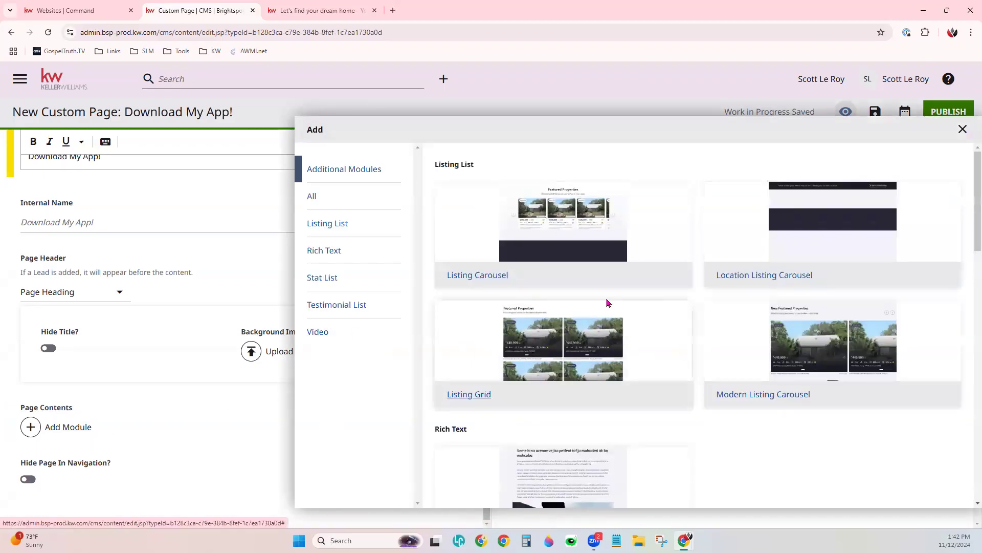
left_click(324, 221)
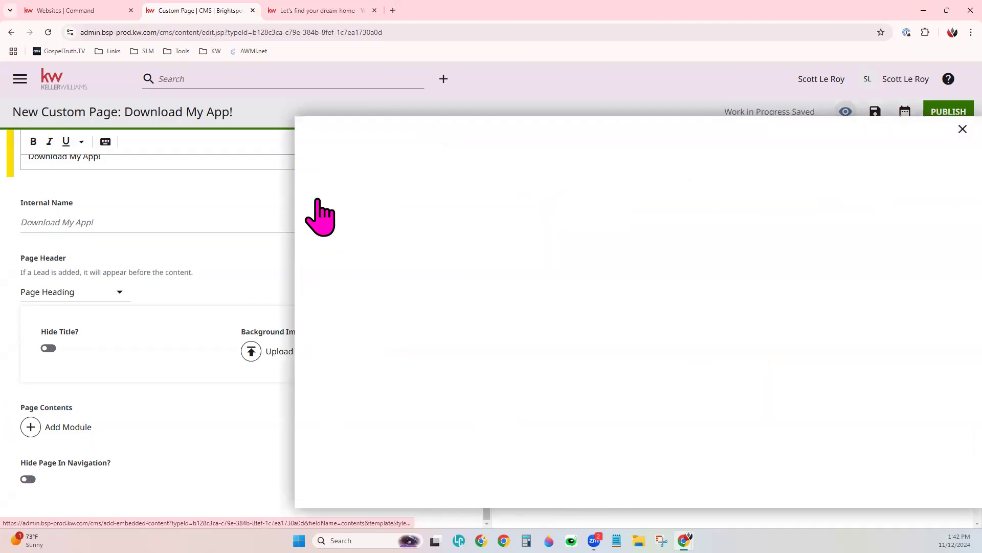
scroll(705, 416, "down", 15)
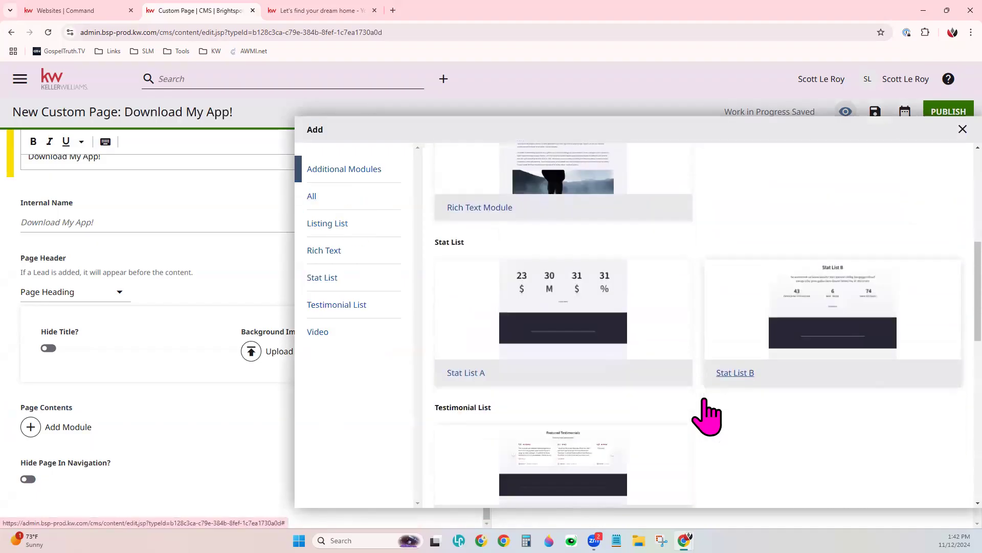
scroll(705, 416, "down", 3)
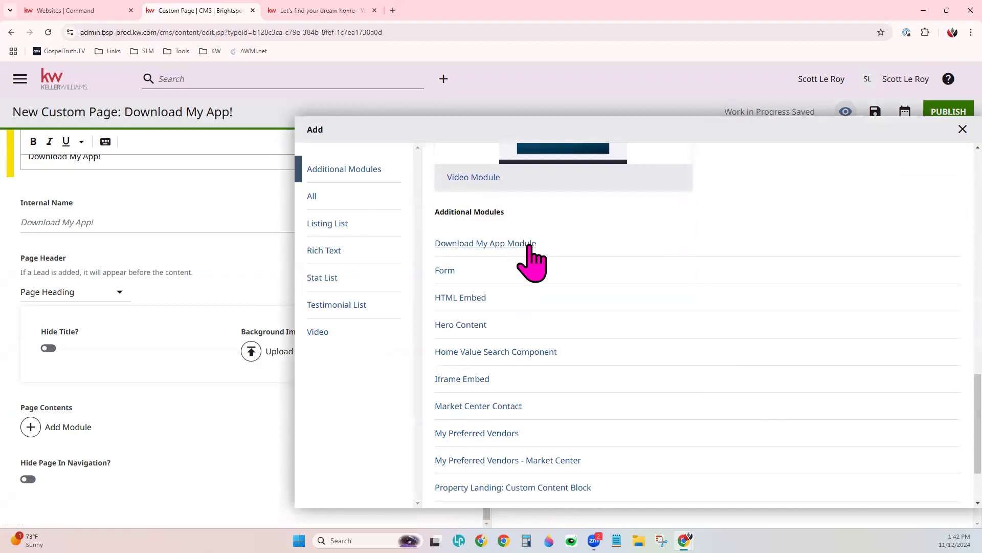
left_click(504, 245)
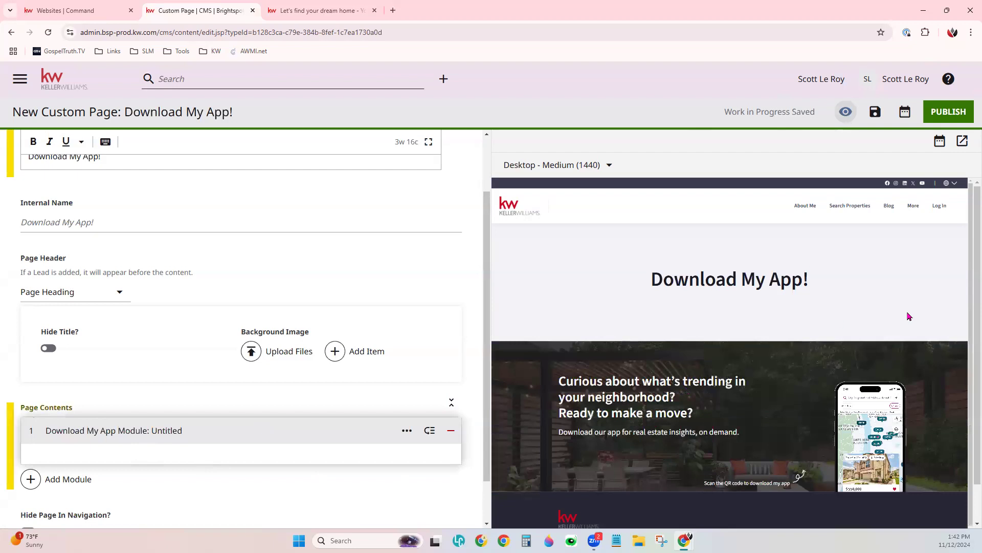
scroll(909, 316, "down", 3)
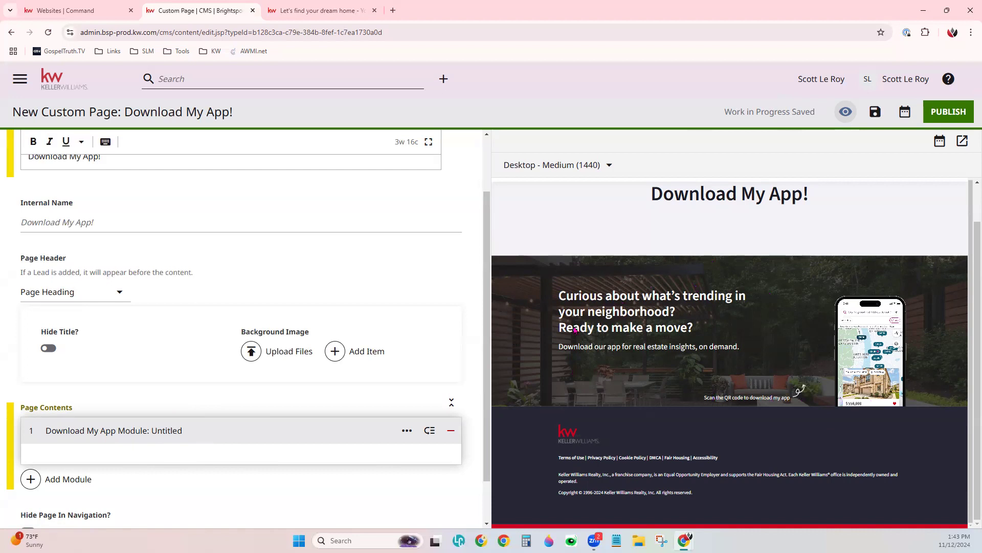
scroll(800, 406, "up", 1)
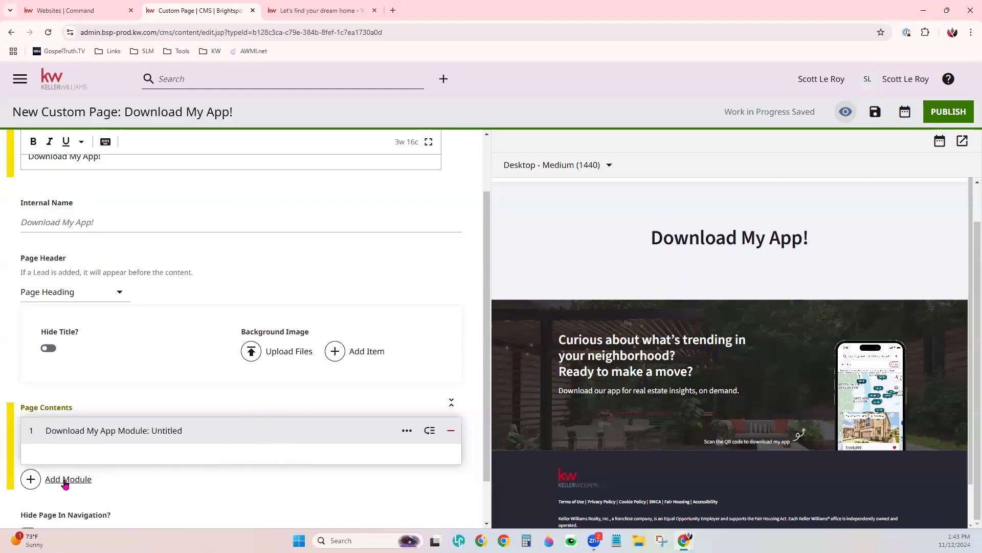
scroll(732, 483, "down", 1)
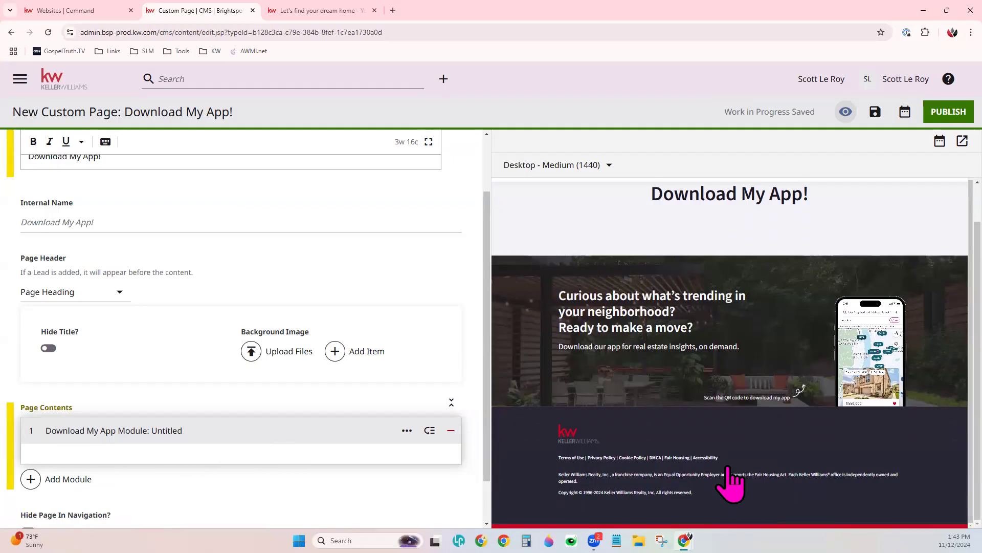
Add a Form module to the page contents using the favorite shared form defaultAgentContactTitle, and check it in the page preview.
left_click(55, 479)
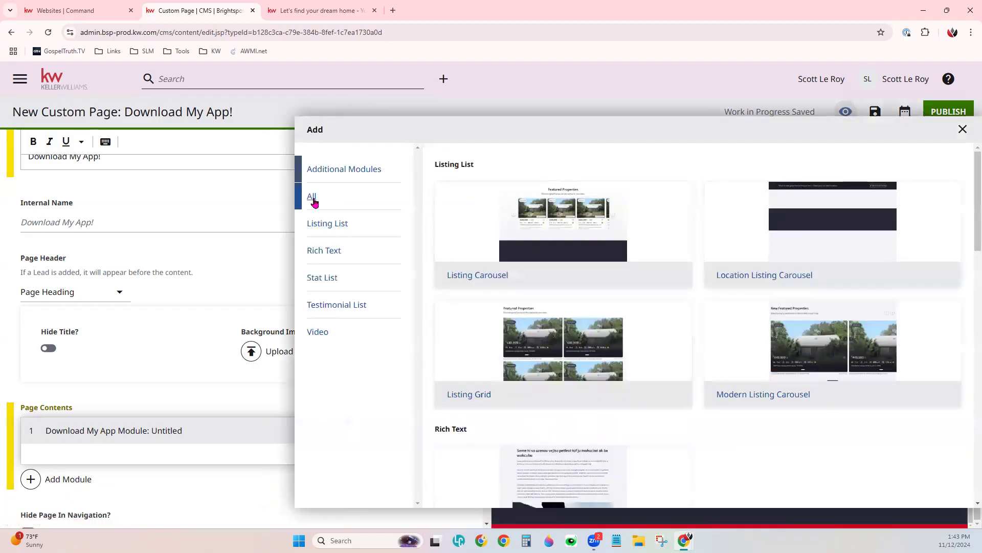
scroll(591, 366, "down", 15)
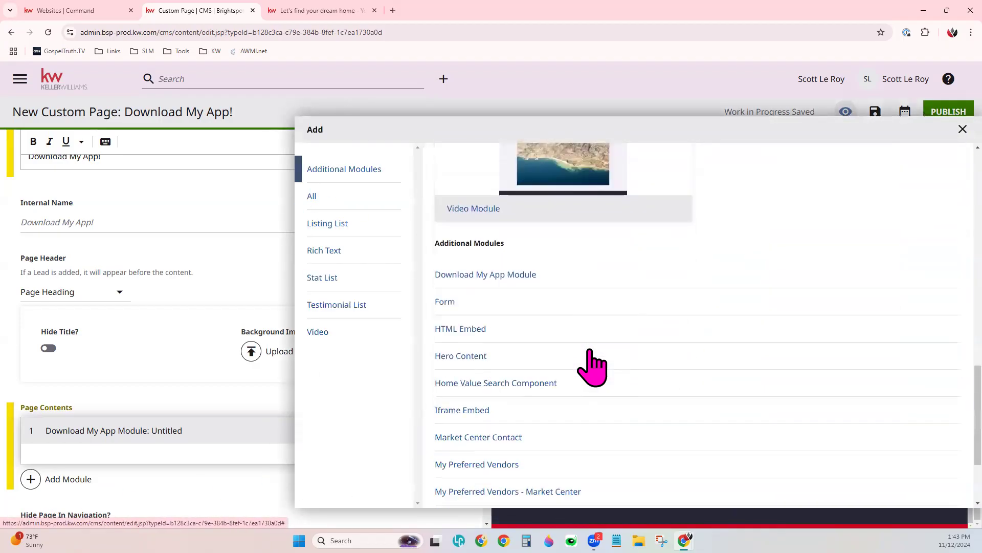
scroll(591, 366, "down", 1)
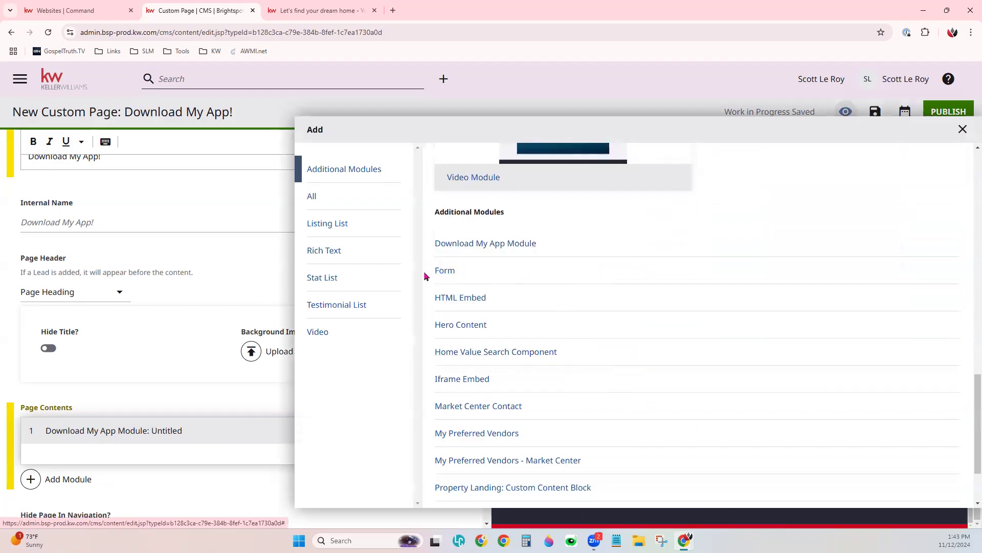
left_click(446, 271)
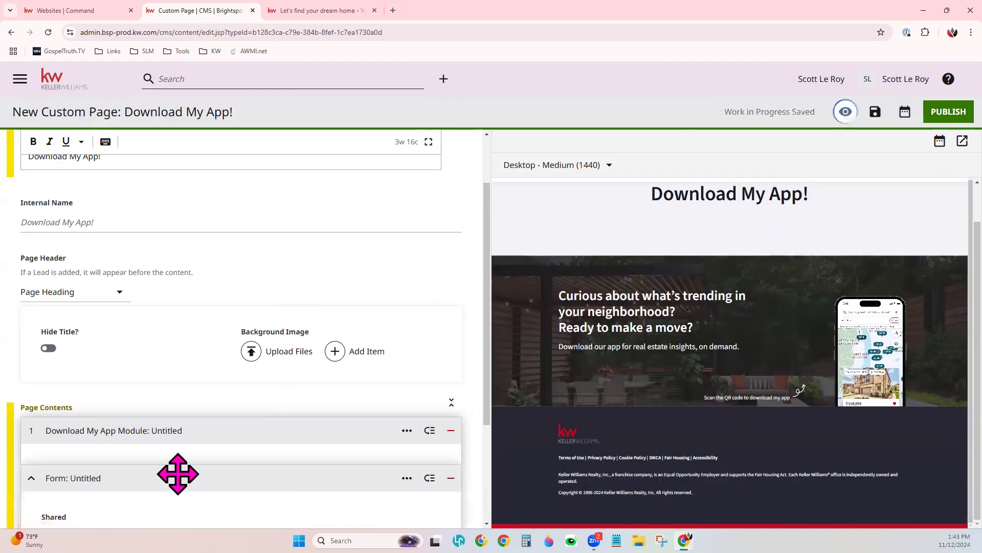
scroll(136, 440, "down", 3)
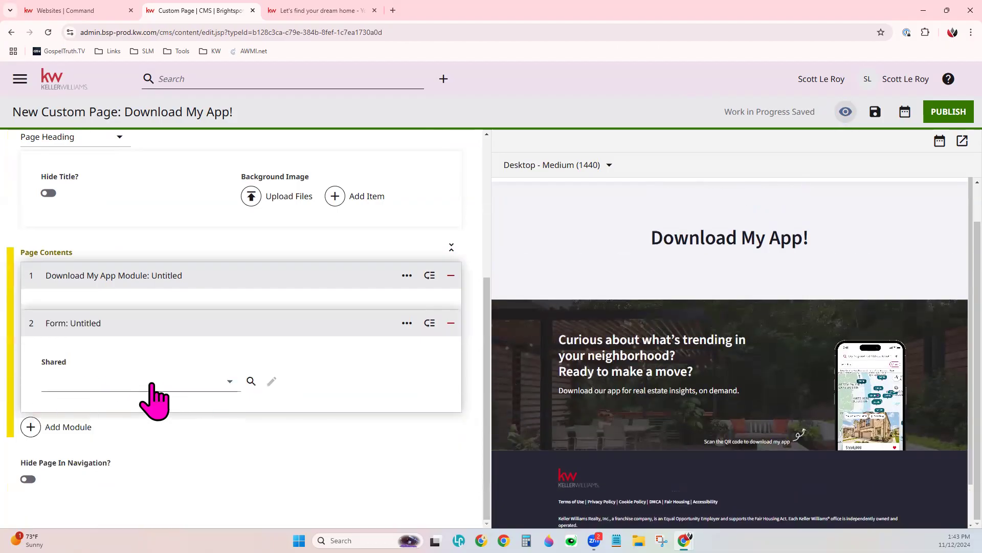
left_click(152, 382)
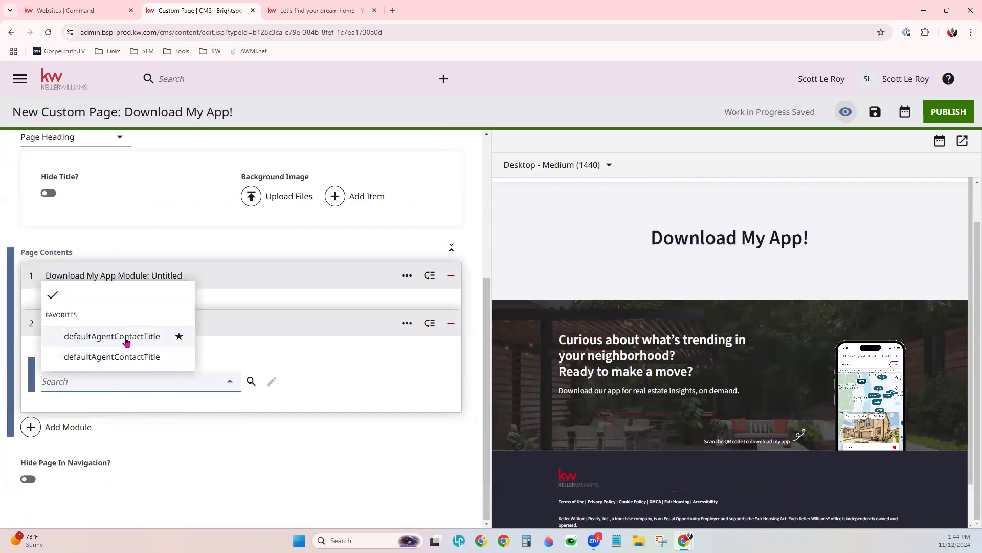
left_click(127, 339)
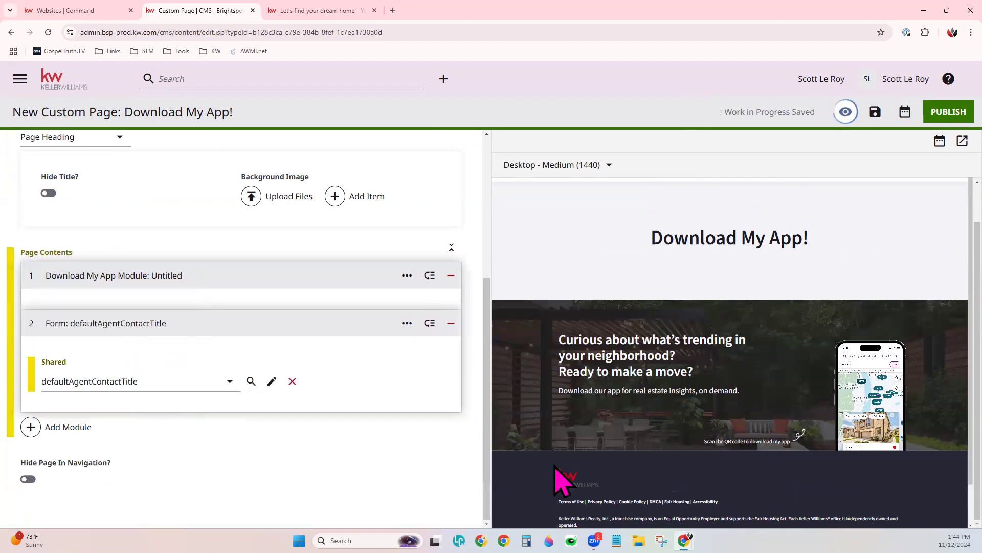
scroll(815, 416, "down", 1)
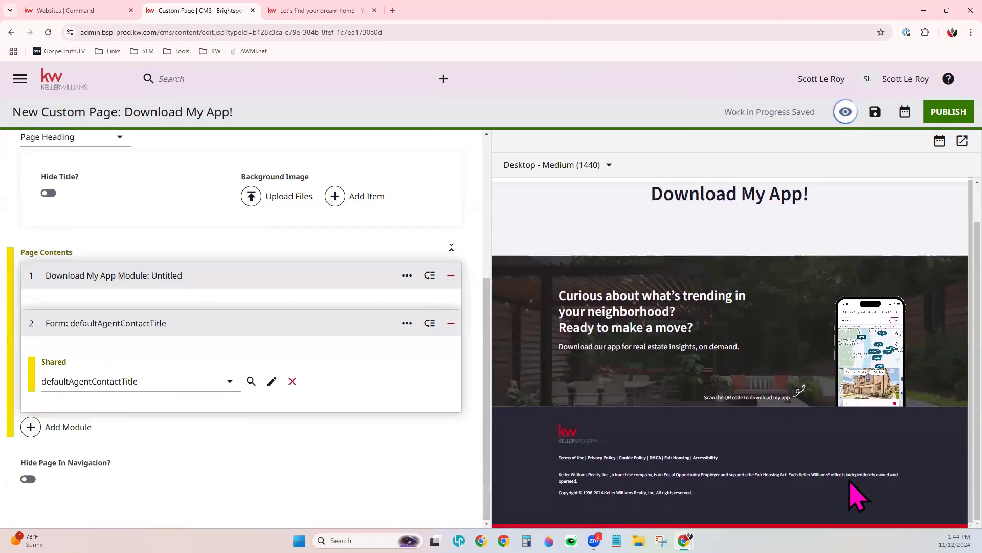
scroll(798, 409, "down", 2)
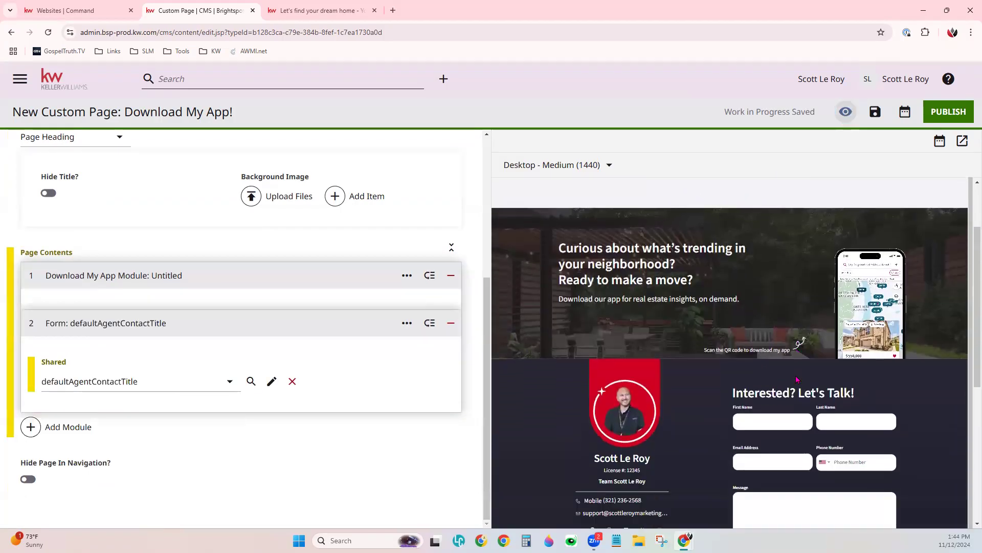
scroll(797, 379, "down", 2)
scroll(798, 380, "up", 1)
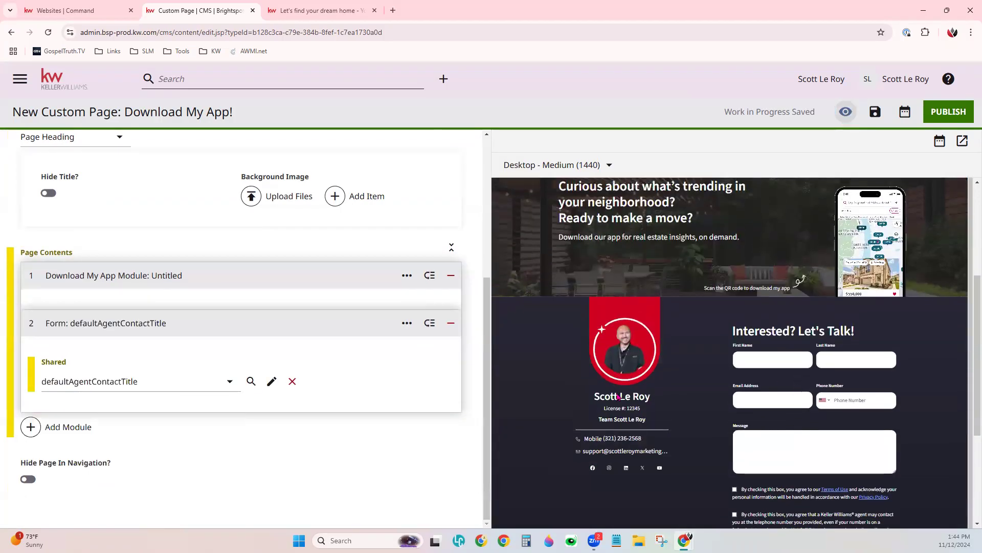
Try moving the contact form above the Download My App Module in the page contents, and restore the original order.
left_click(331, 323)
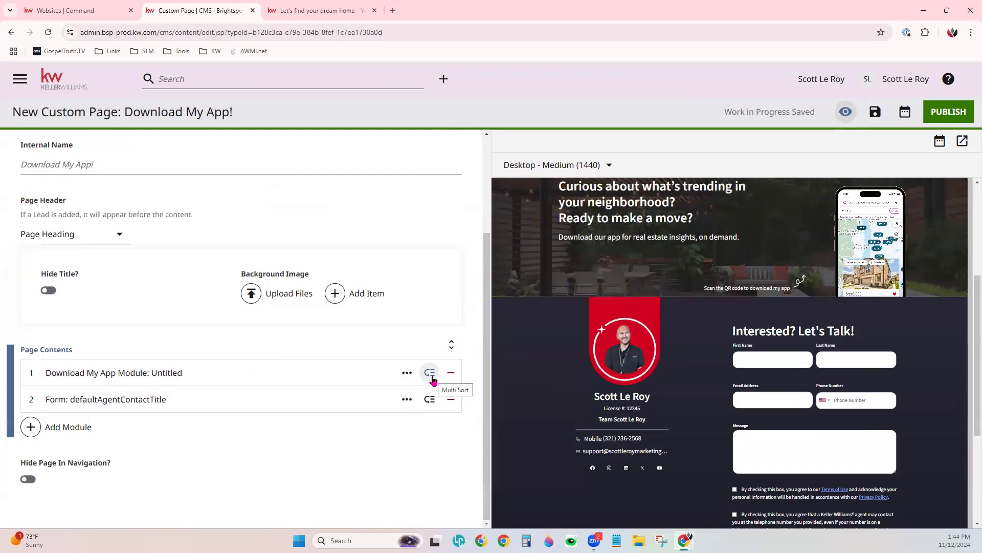
left_click_drag(432, 378, 428, 412)
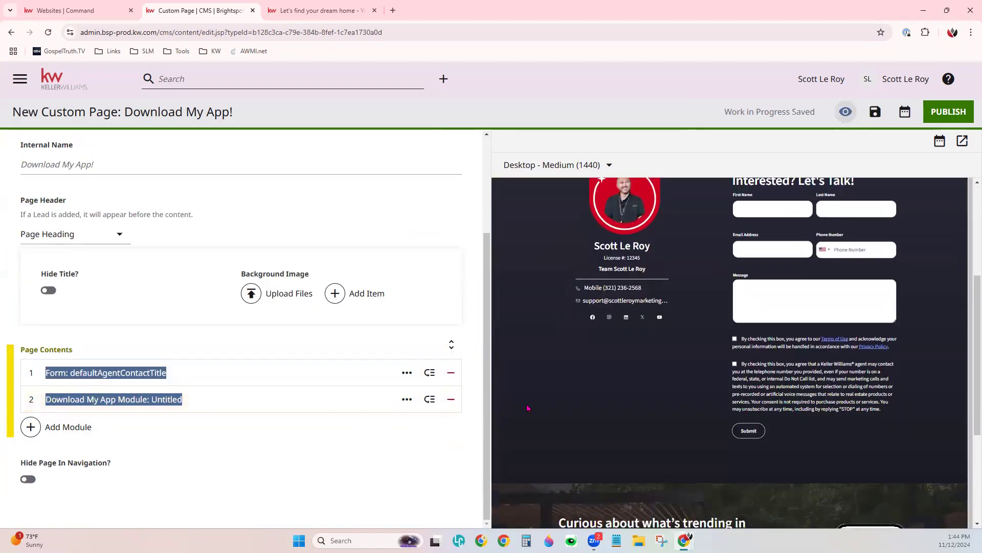
scroll(811, 427, "down", 1)
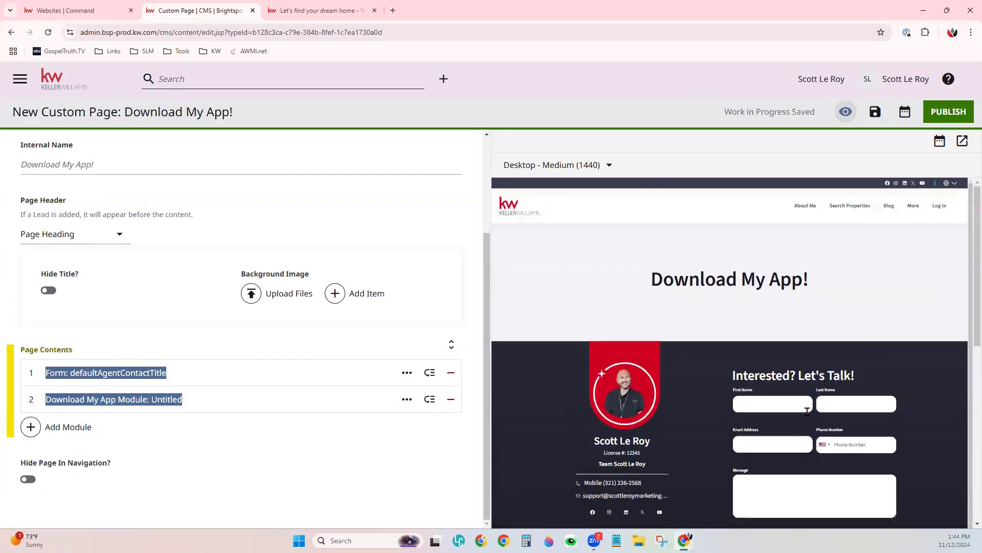
left_click_drag(432, 408, 435, 393)
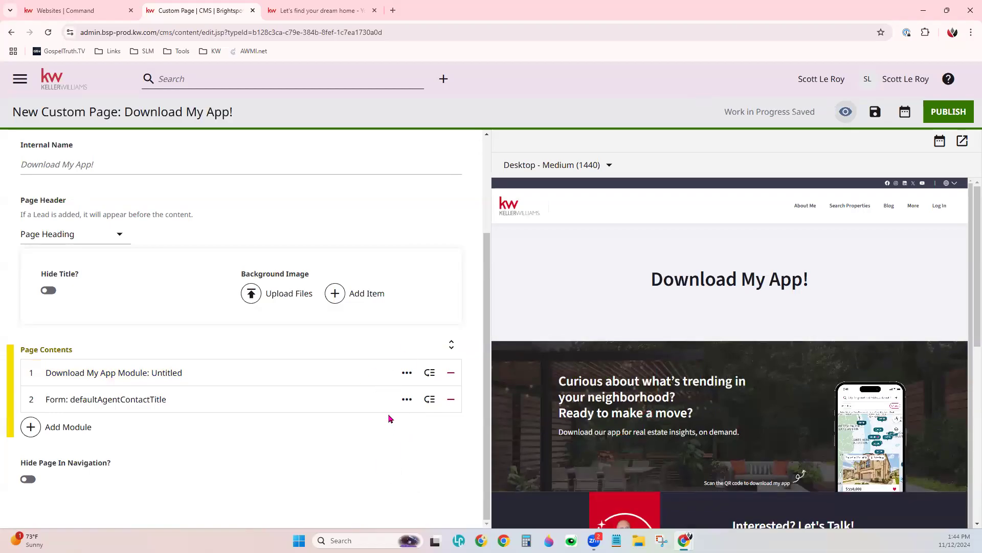
scroll(786, 418, "down", 2)
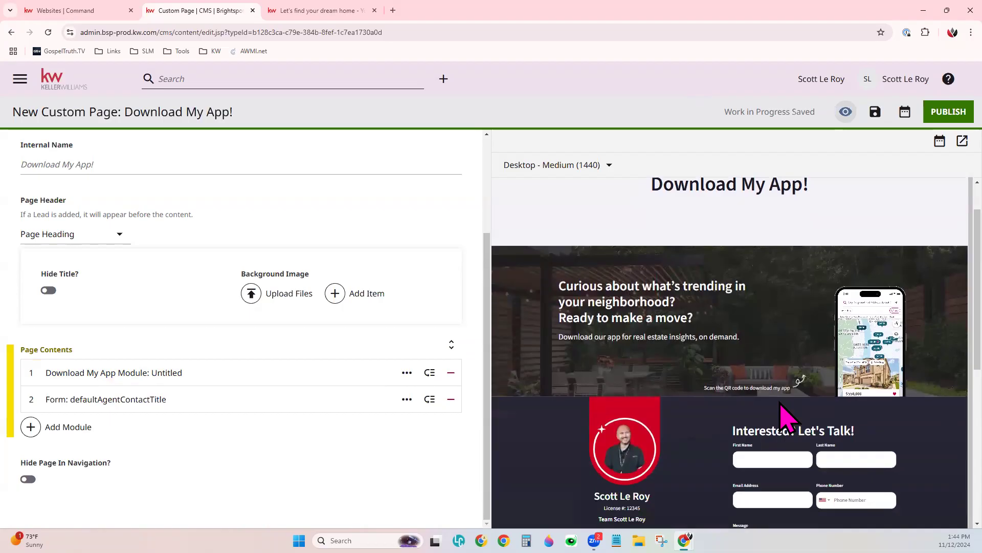
scroll(787, 418, "up", 1)
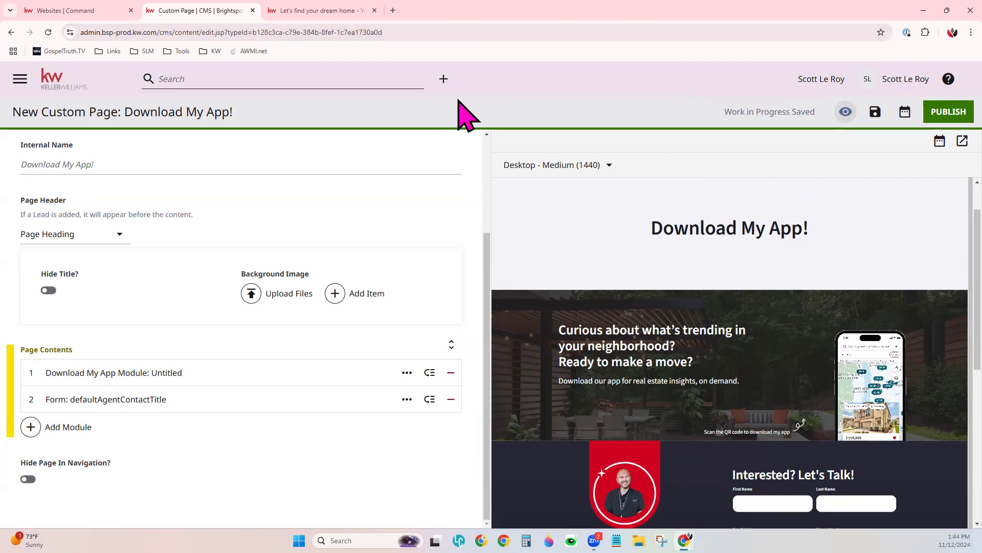
Leave the Download My App! page without publishing it and start another blank custom page from the quick start options.
left_click(57, 88)
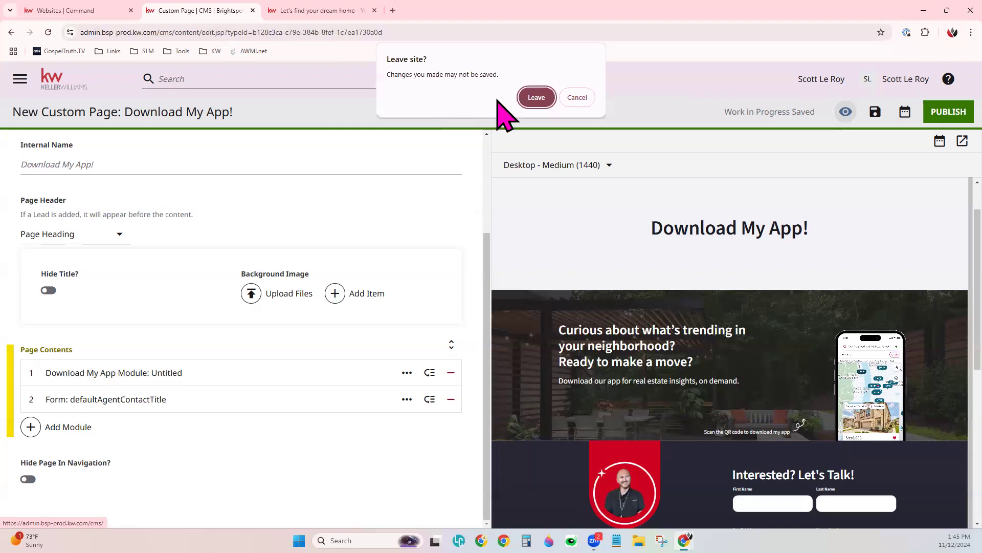
left_click(532, 95)
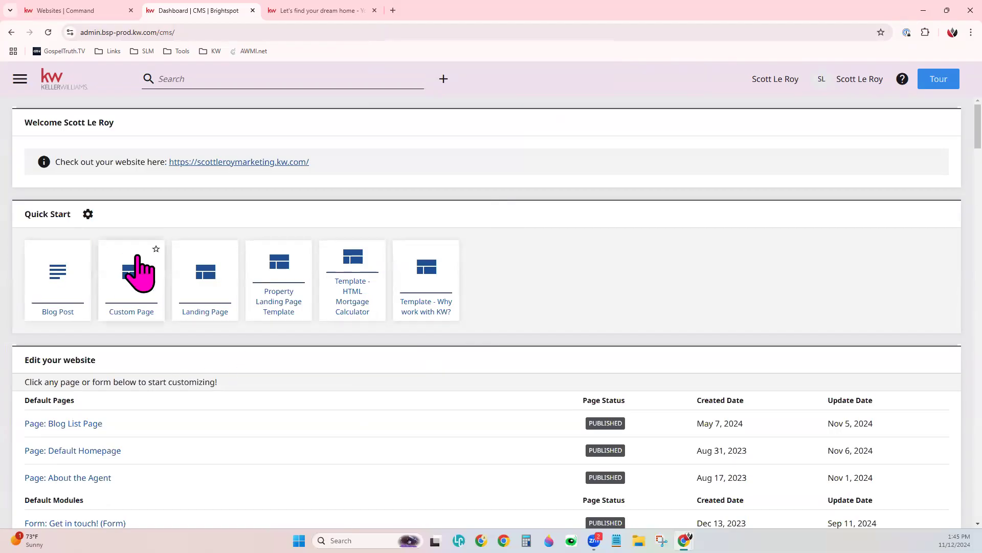
left_click(129, 287)
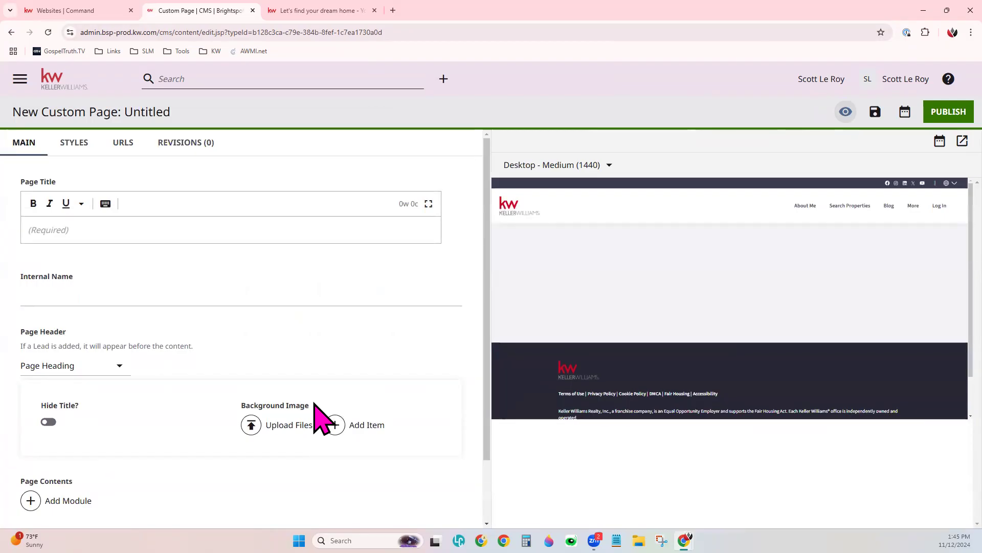
Title the new custom page "Home Valuation Tool".
left_click(123, 228)
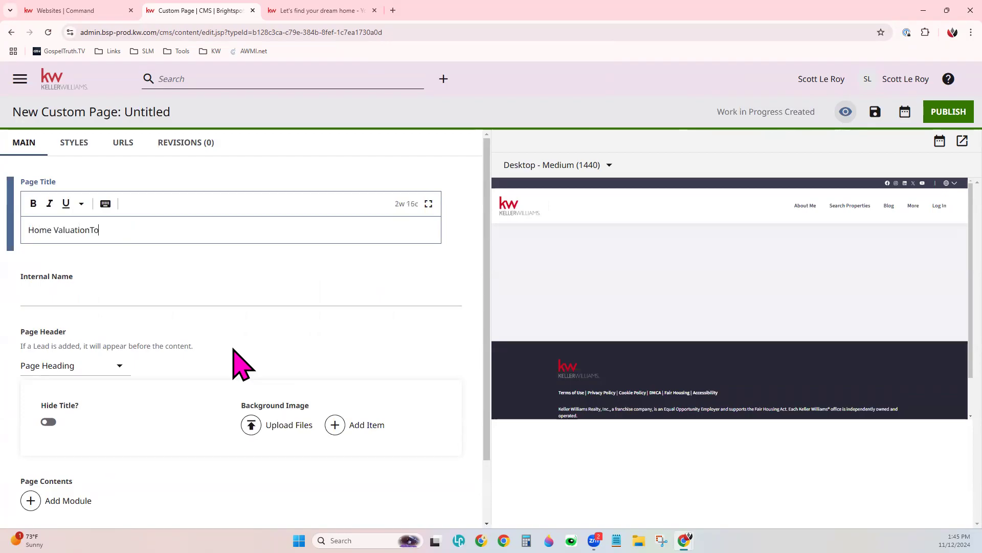
key("Left")
key("Left")
key("Left")
key("Left")
key("End")
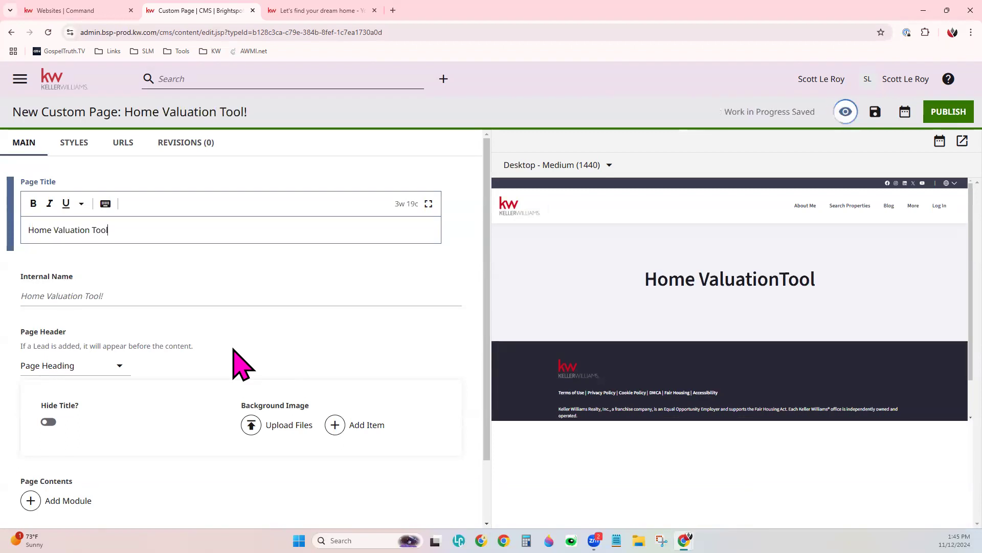
left_click(381, 326)
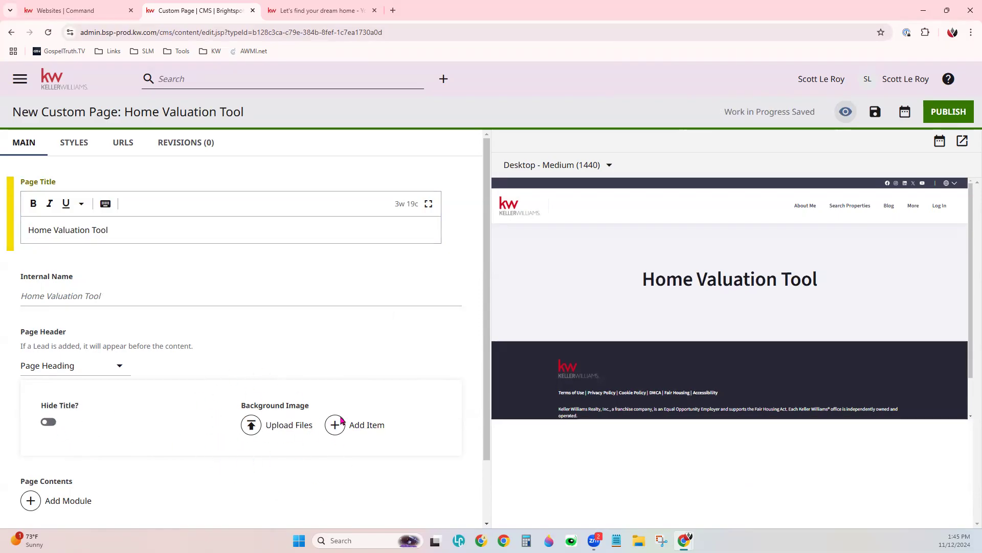
Add the Home Value Search Component to the page contents and check its heading in the page preview.
scroll(340, 404, "down", 2)
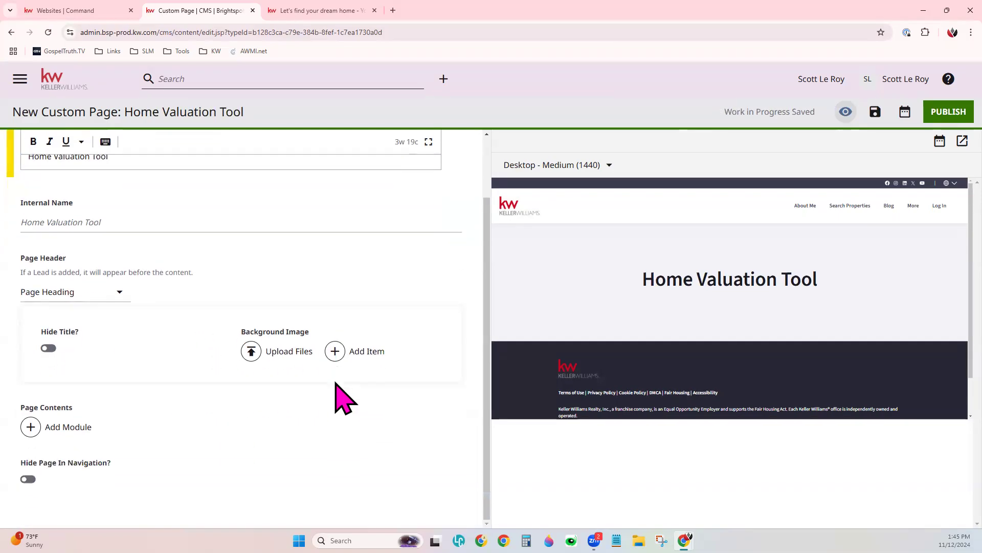
left_click(63, 427)
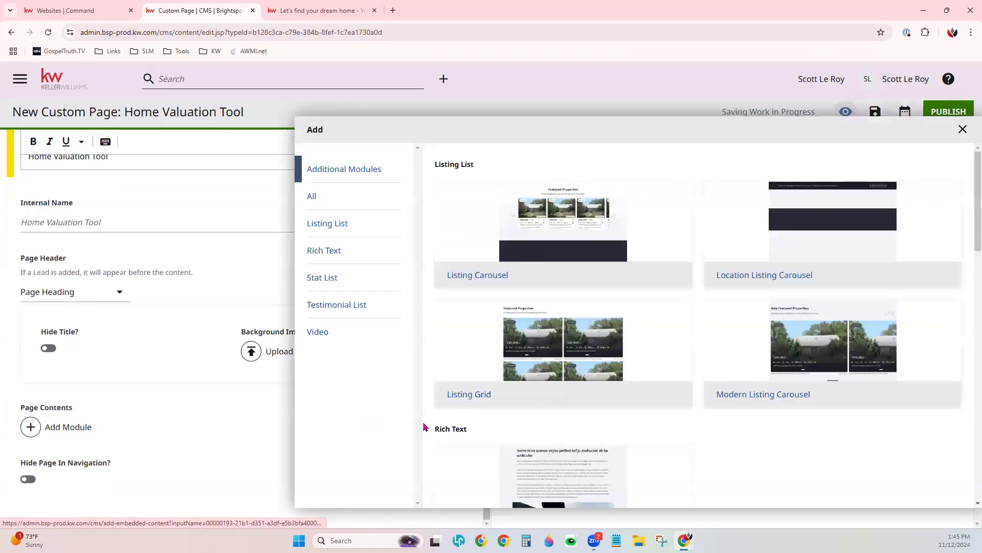
scroll(631, 388, "down", 1)
scroll(635, 399, "down", 12)
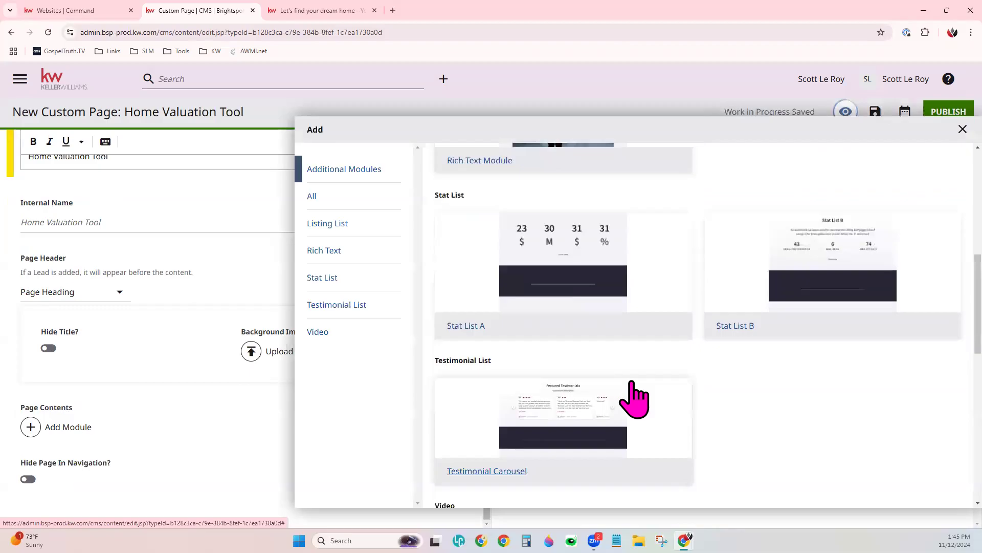
scroll(634, 399, "down", 3)
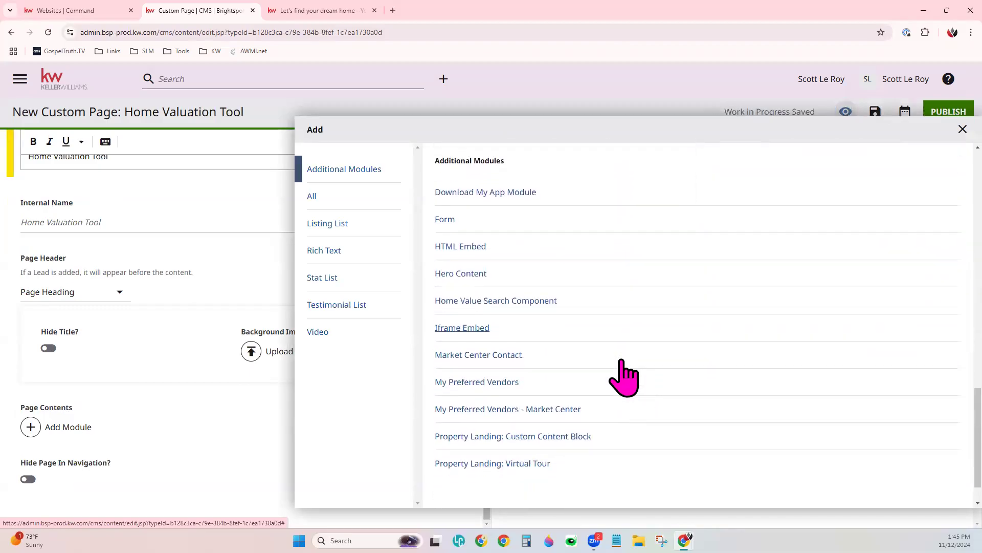
left_click(498, 302)
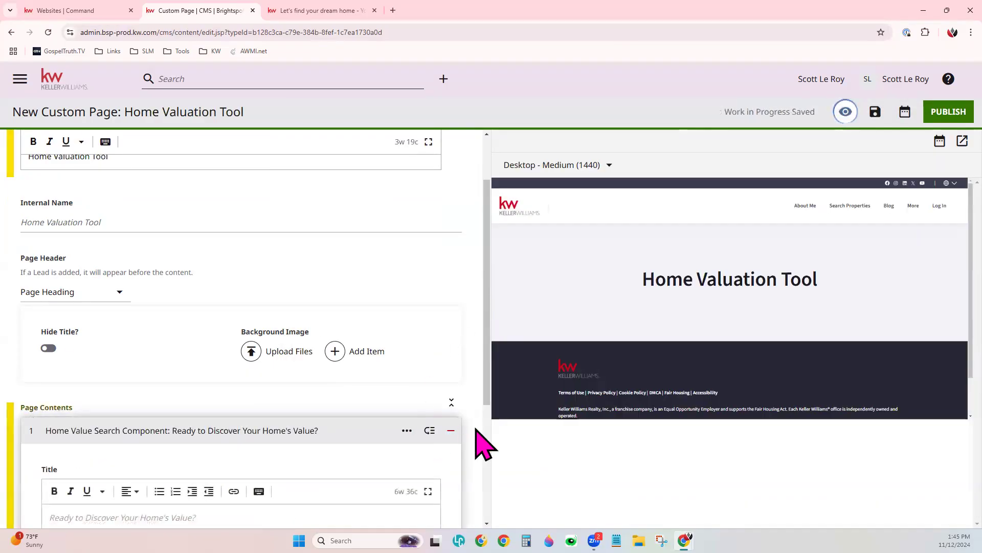
scroll(478, 435, "down", 3)
scroll(435, 440, "down", 1)
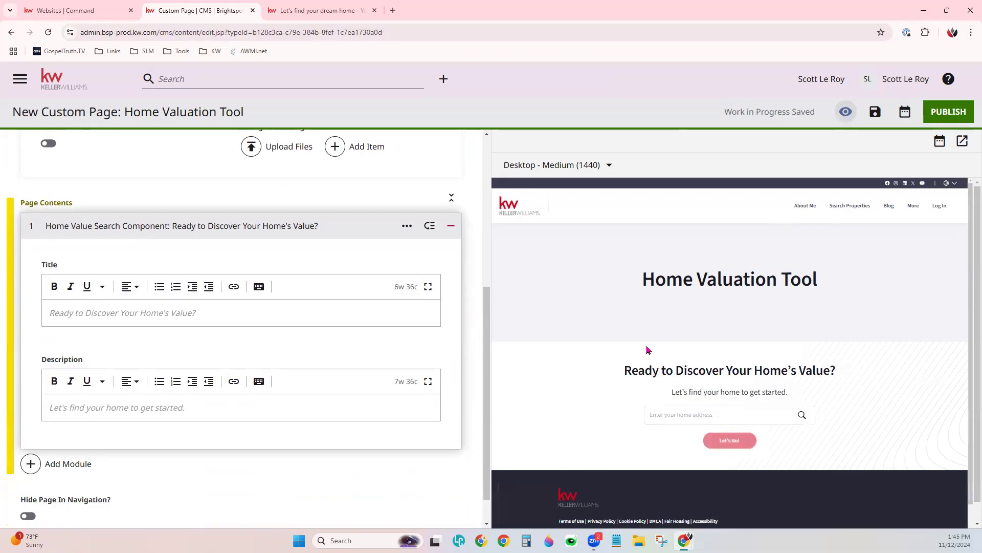
left_click_drag(623, 375, 837, 375)
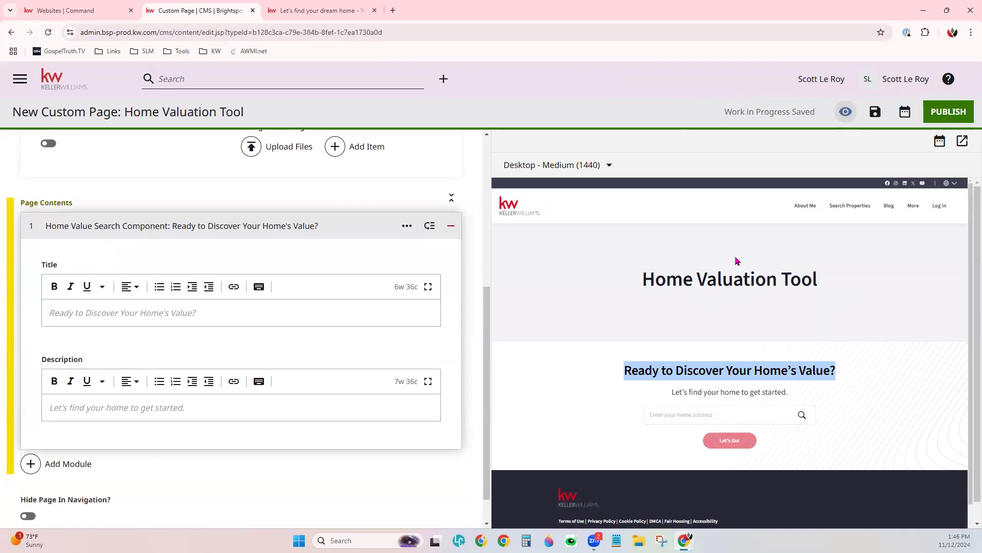
left_click(596, 350)
Try hiding the page title in the page header, and show it again.
scroll(309, 394, "up", 4)
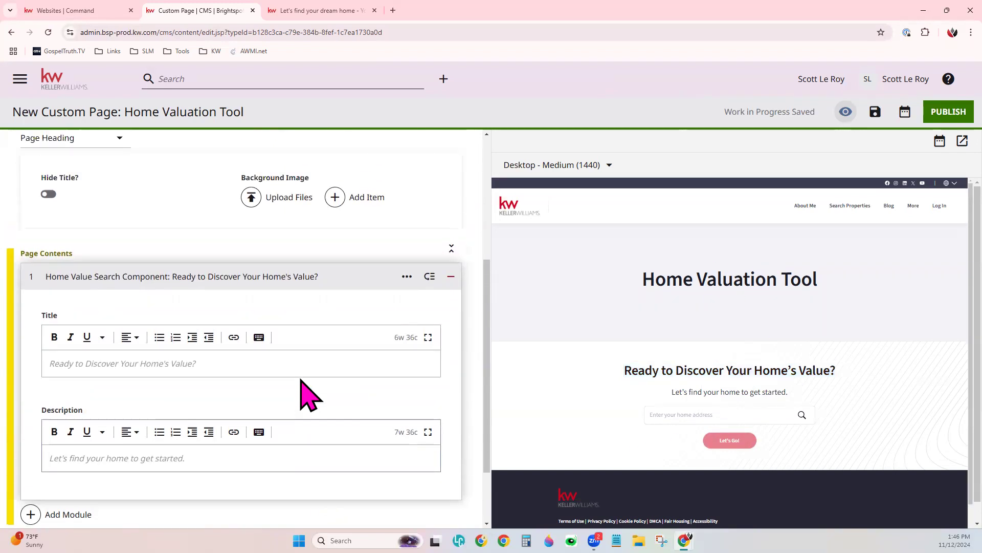
left_click(49, 348)
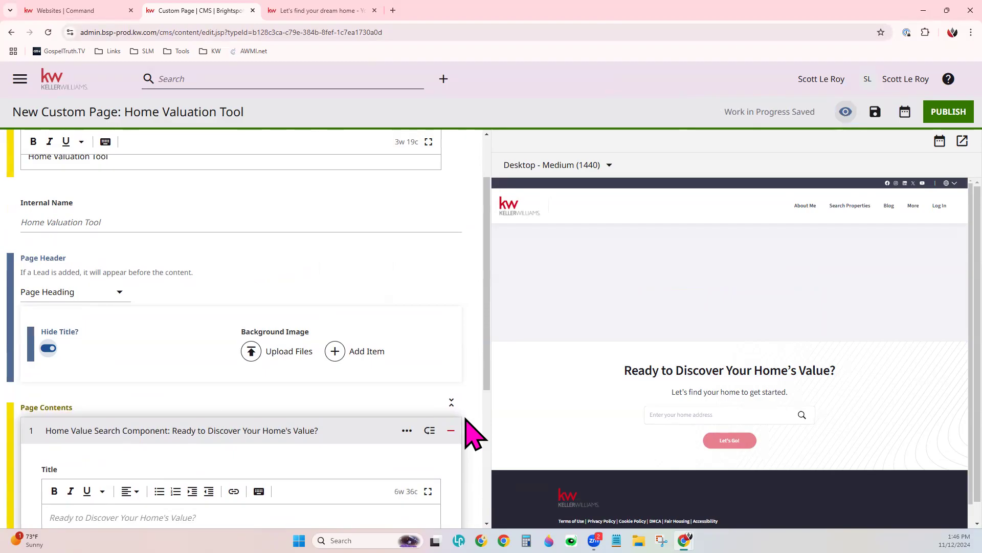
scroll(467, 425, "down", 1)
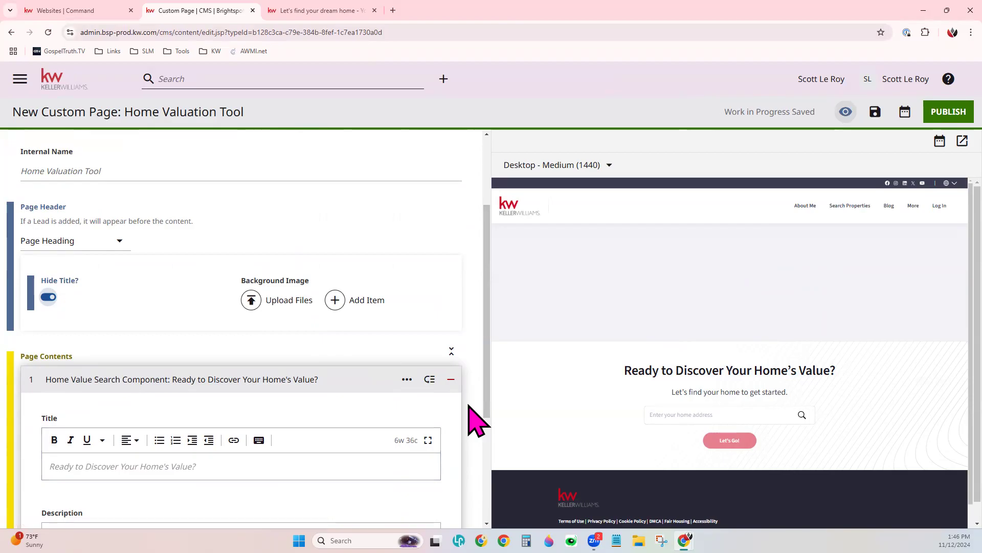
left_click(48, 297)
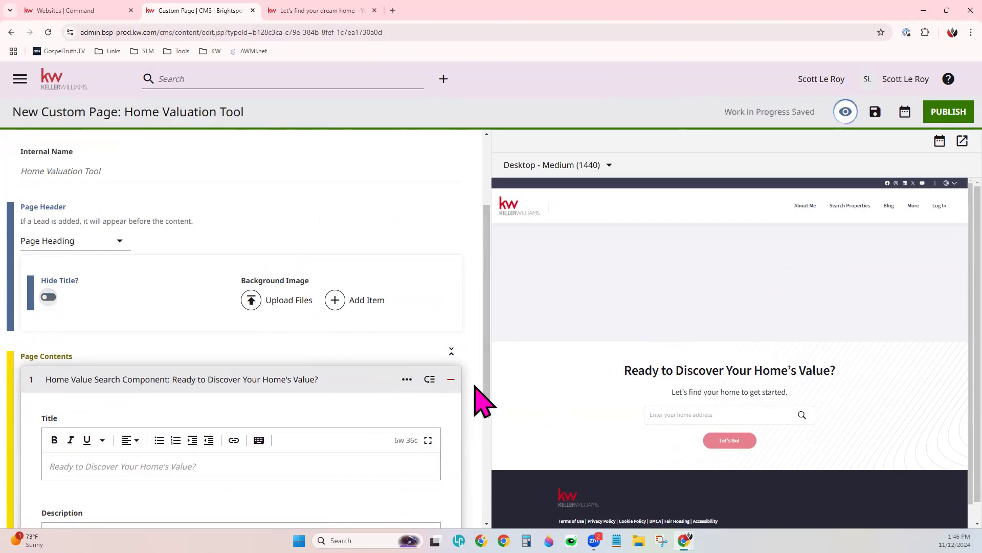
Examine the Home Value Search Component's editable title and description fields against the heading and text in the page preview.
scroll(476, 394, "down", 3)
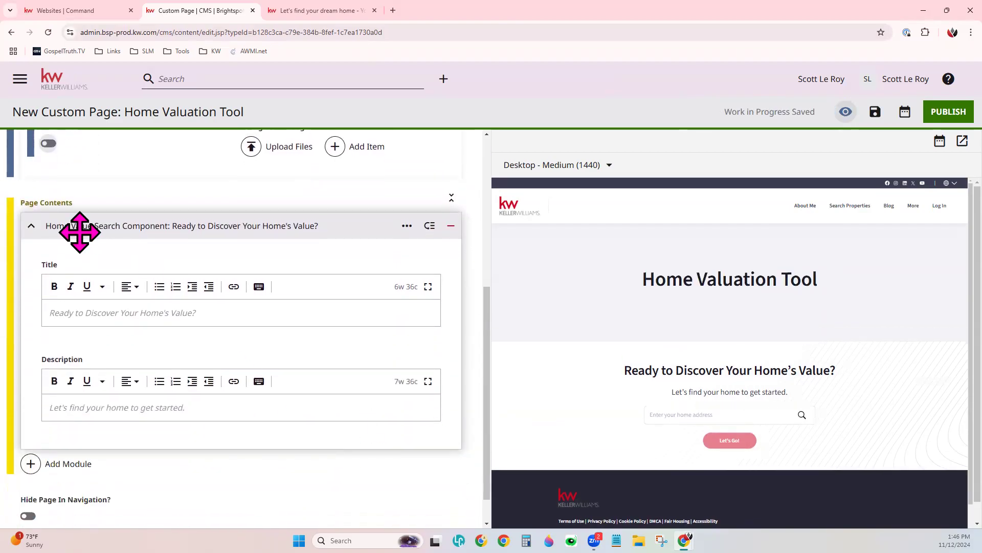
scroll(735, 394, "down", 1)
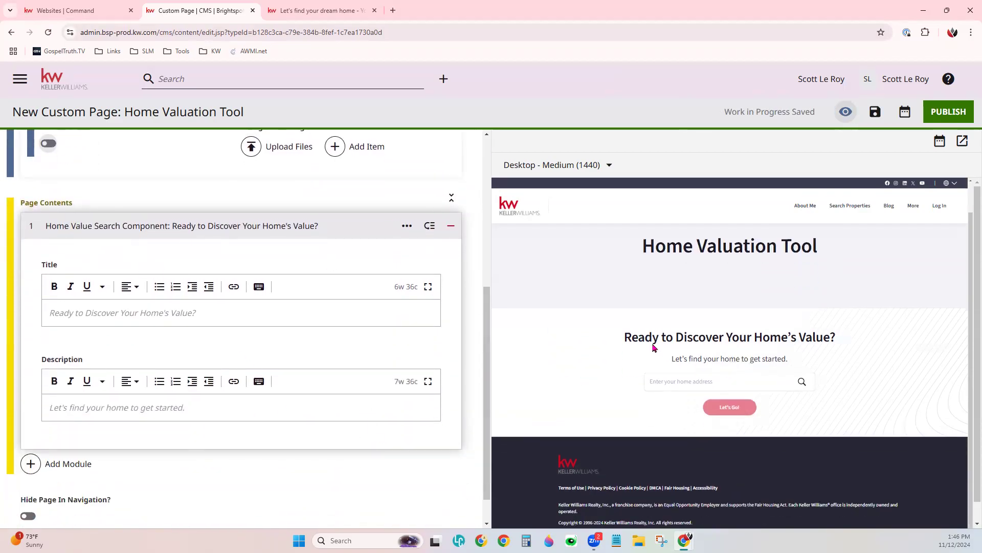
left_click_drag(626, 340, 852, 349)
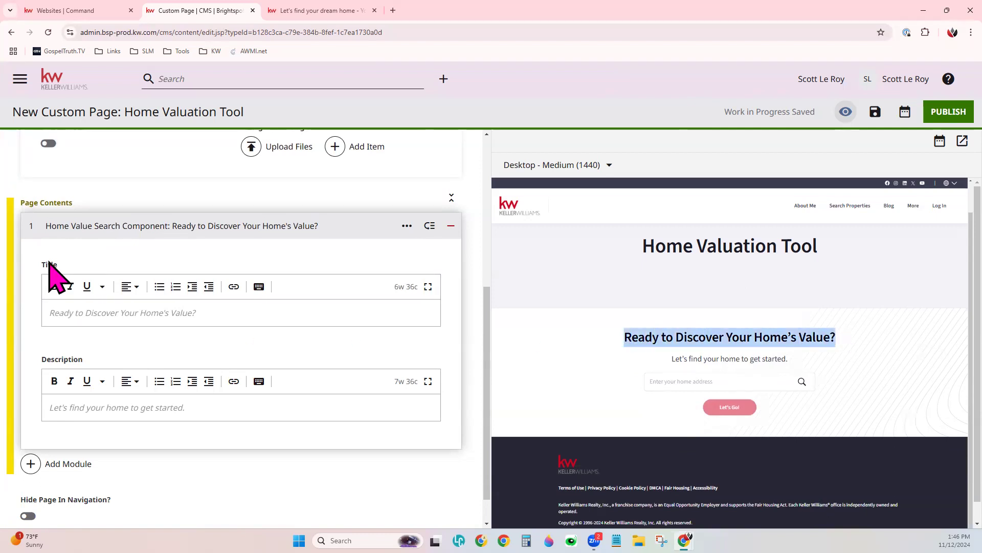
left_click(77, 312)
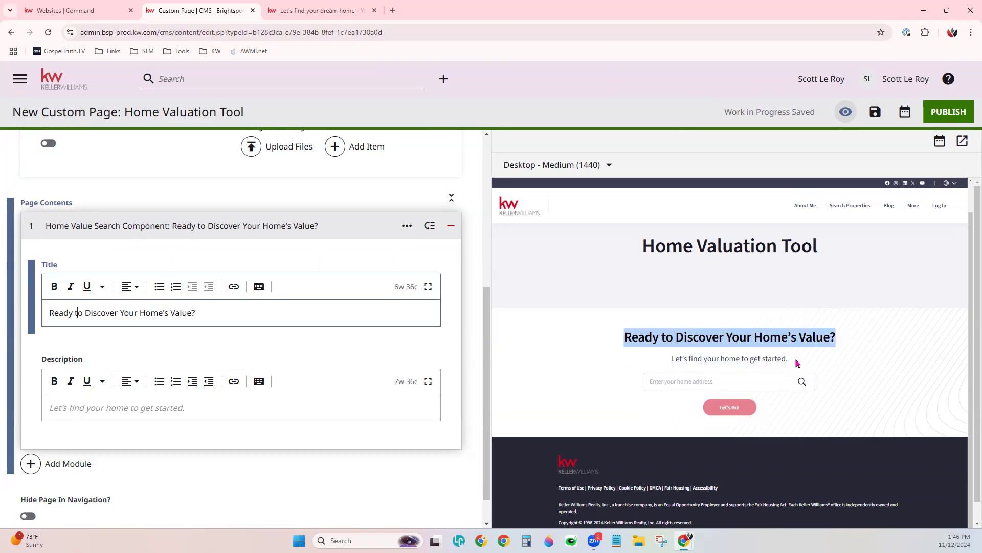
left_click(67, 407)
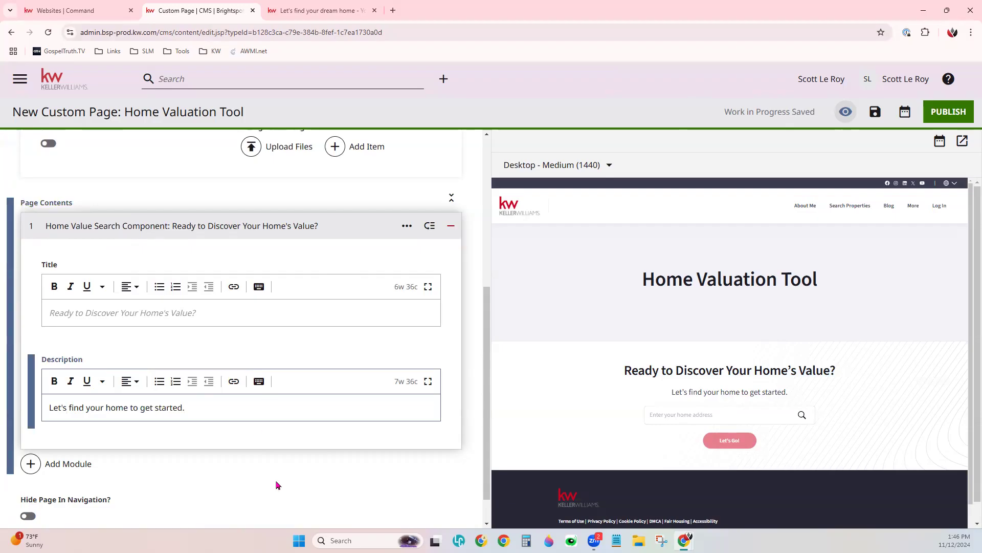
Add a Form module below the Home Value Search Component using the favorite shared form defaultAgentContactTitle, and check it in the preview.
scroll(274, 461, "down", 1)
scroll(746, 442, "down", 2)
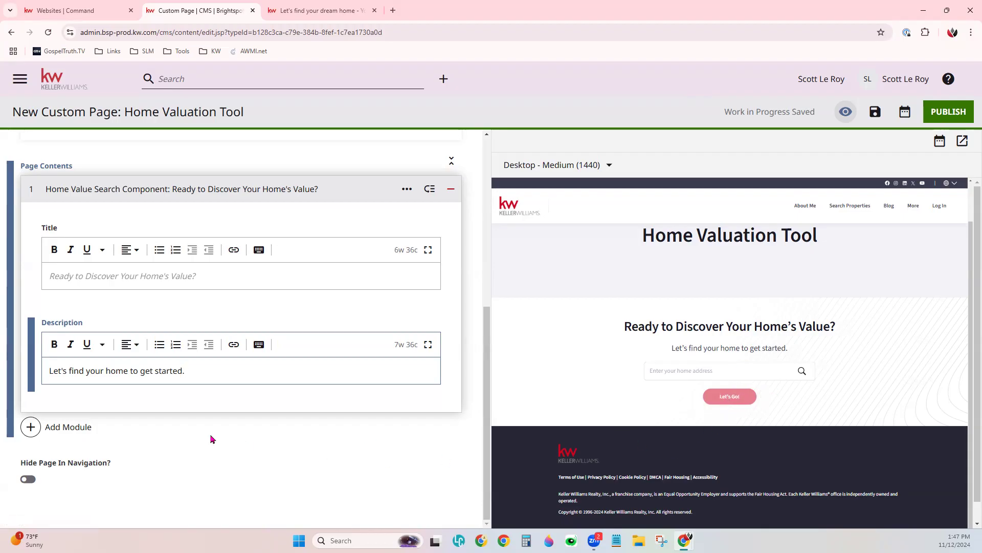
left_click(77, 429)
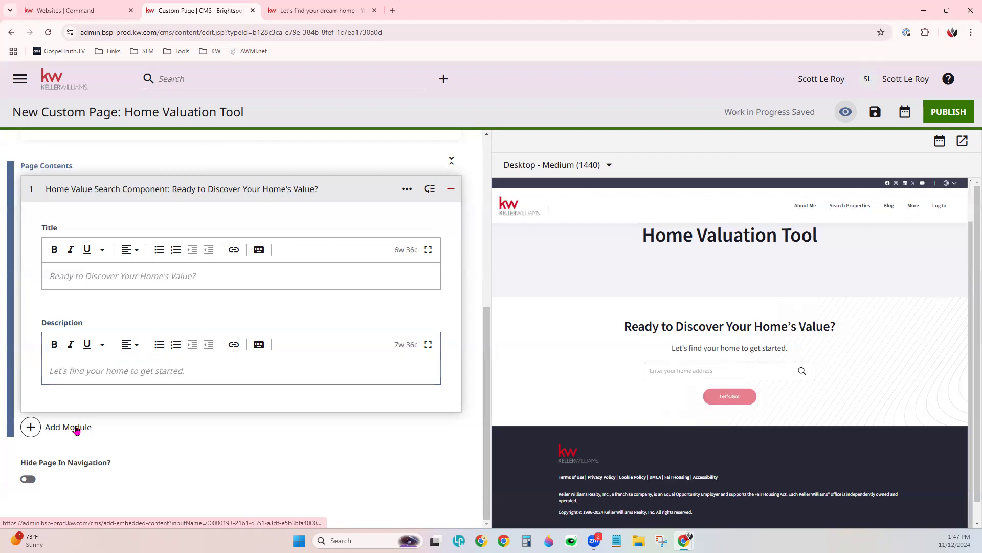
scroll(628, 409, "down", 20)
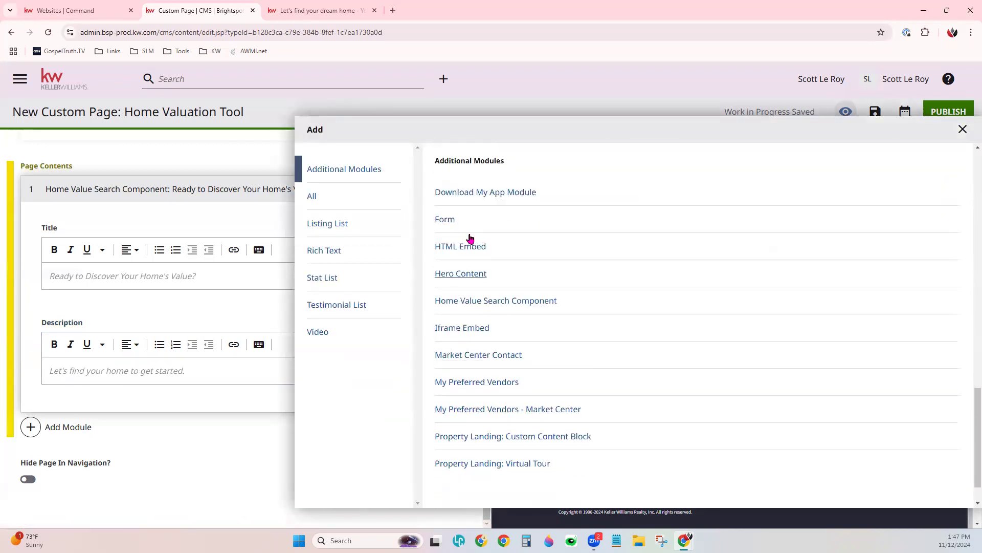
left_click(443, 221)
scroll(402, 472, "down", 2)
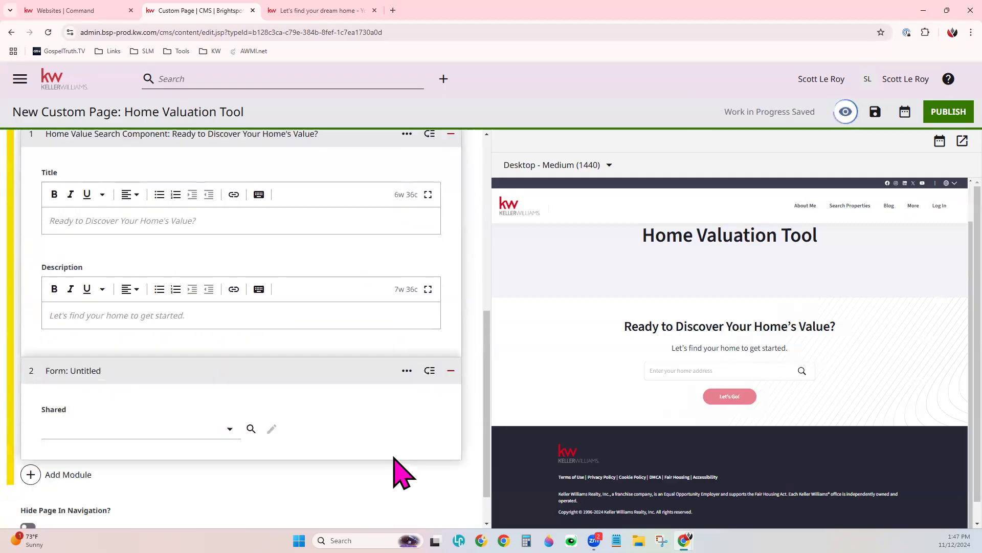
left_click(129, 392)
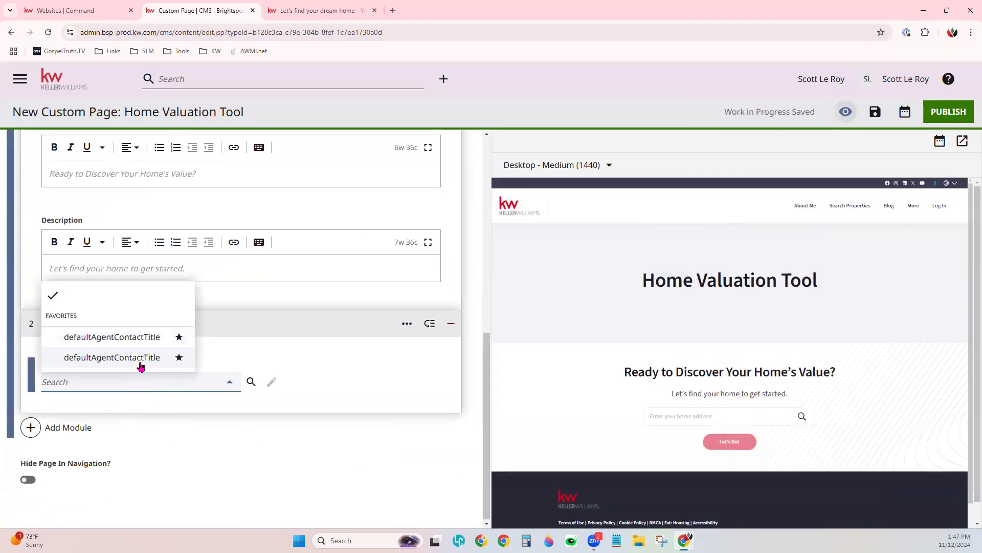
left_click(145, 342)
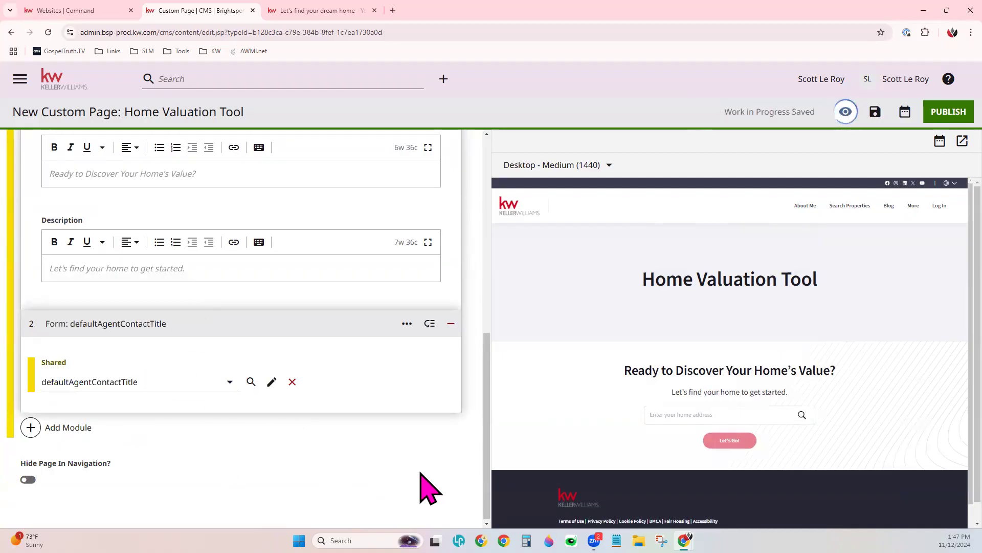
scroll(852, 440, "down", 1)
scroll(852, 440, "down", 3)
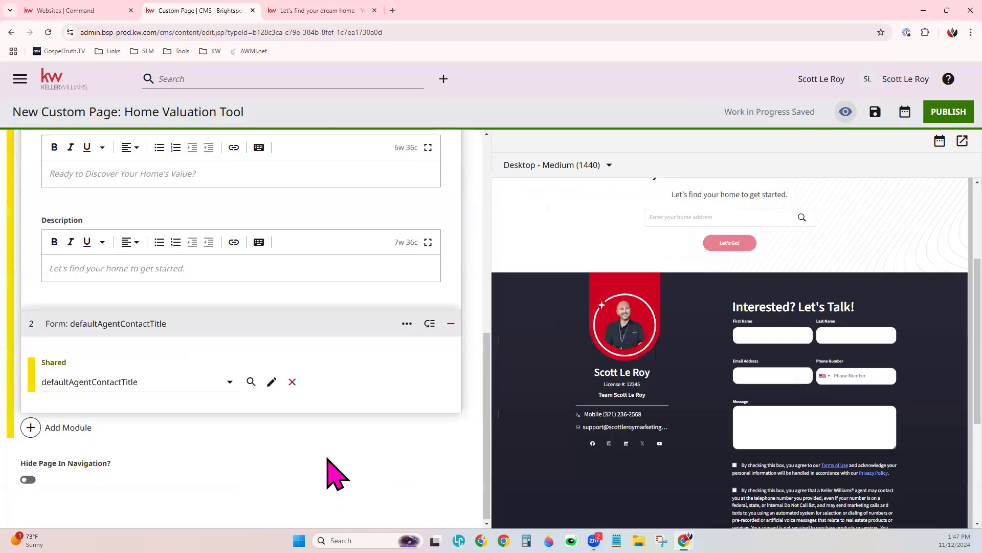
Leave the Home Valuation Tool page without publishing it and return to the CMS dashboard.
scroll(335, 476, "up", 8)
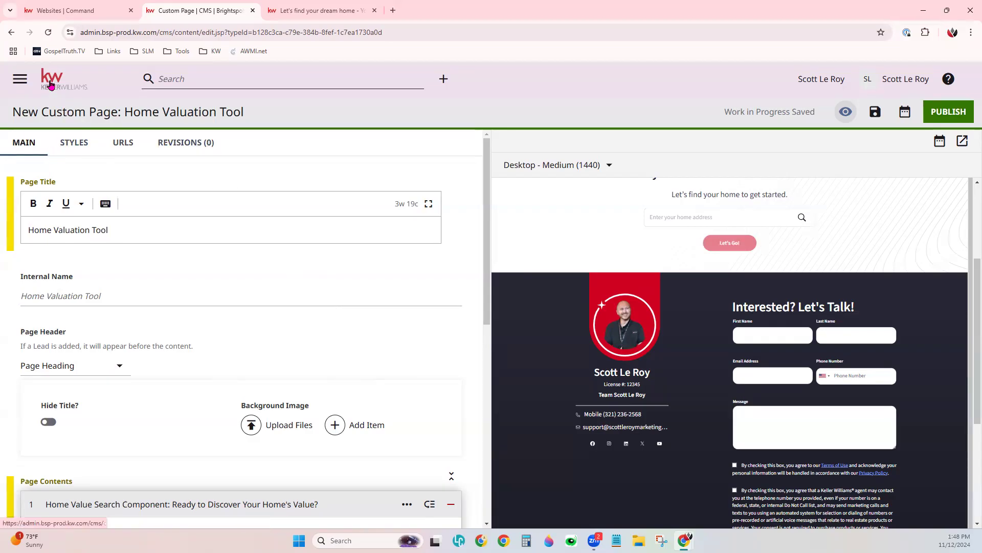
left_click(50, 84)
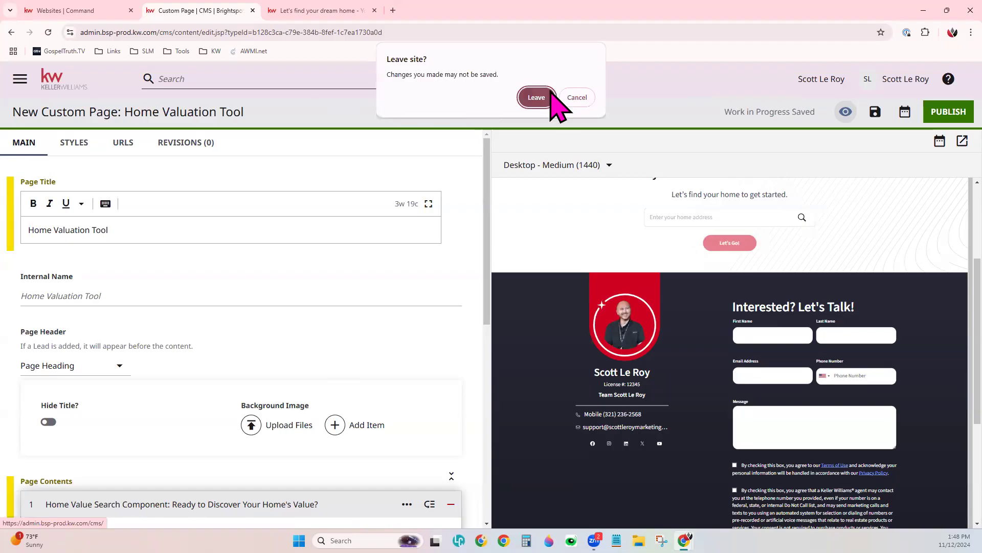
left_click(540, 96)
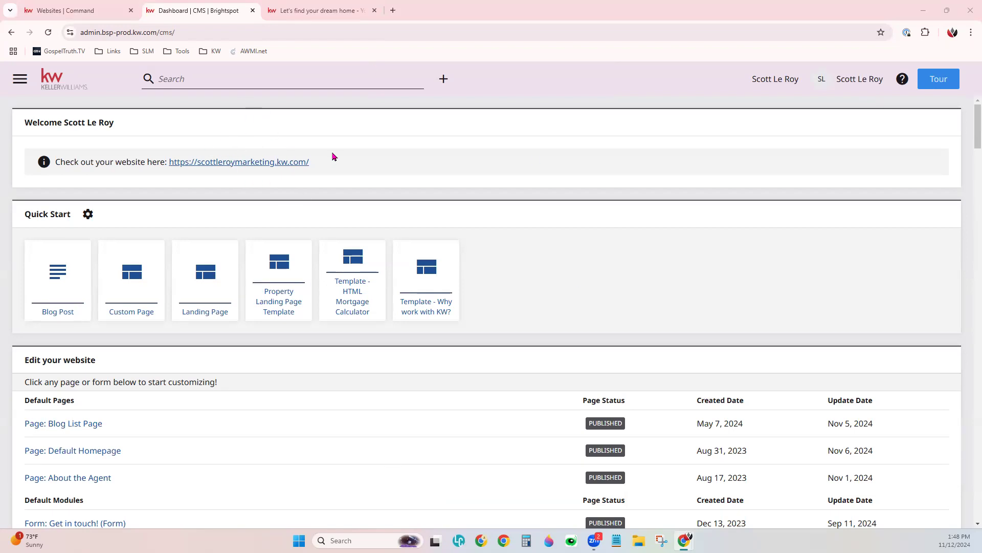
left_click(393, 10)
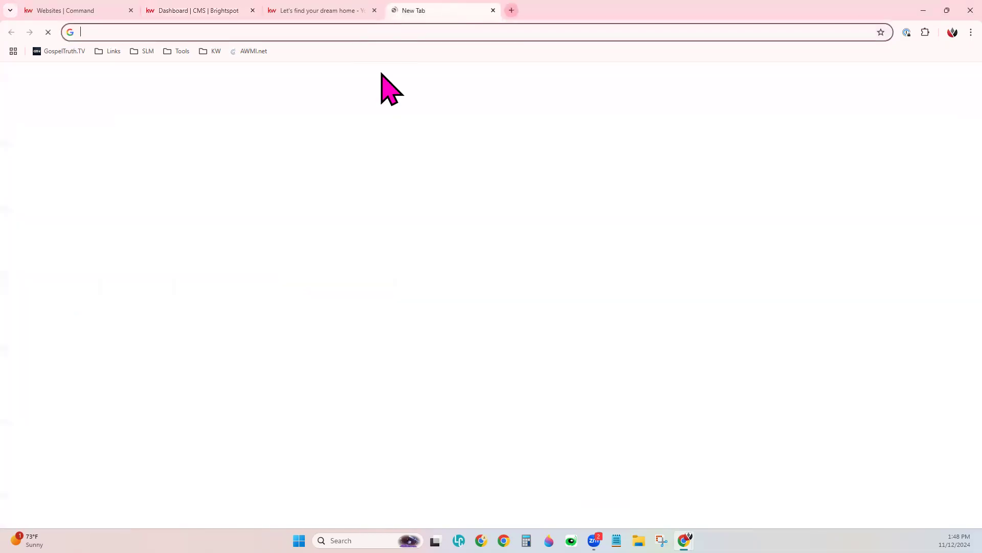
type("https://www.publicschoolreview.com/school-widget-and-api")
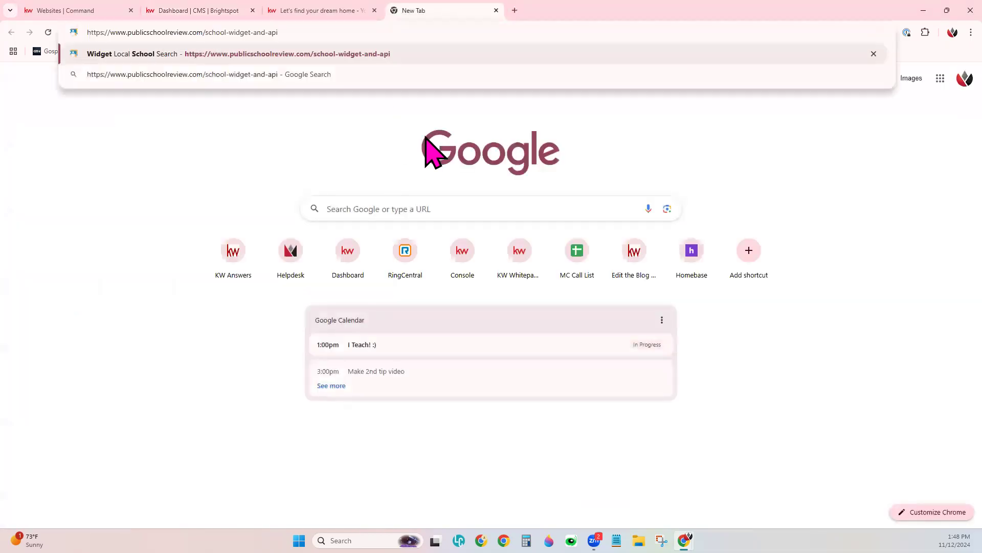
key("Return")
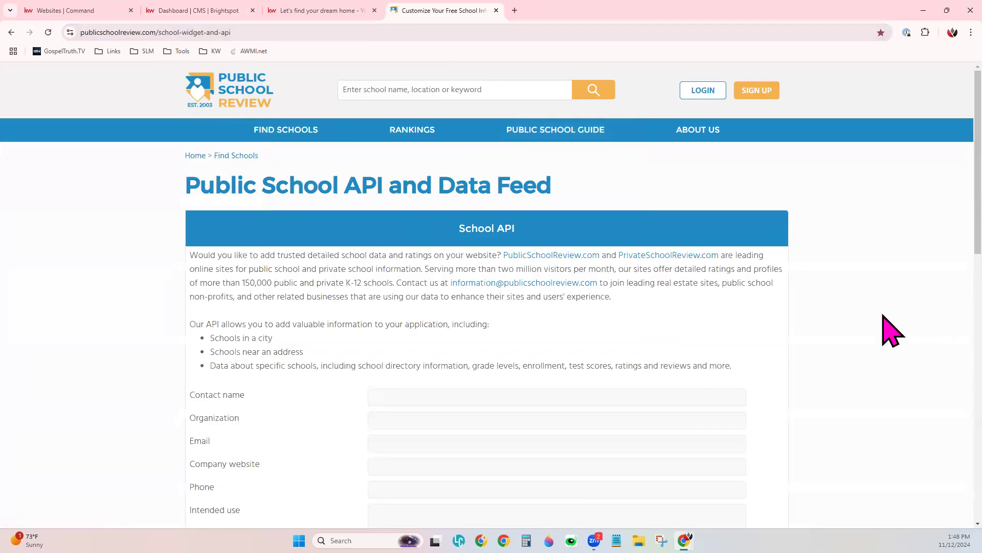
Set the School Data Widget's location to 30909 in place of Austin,TX.
scroll(885, 312, "down", 1)
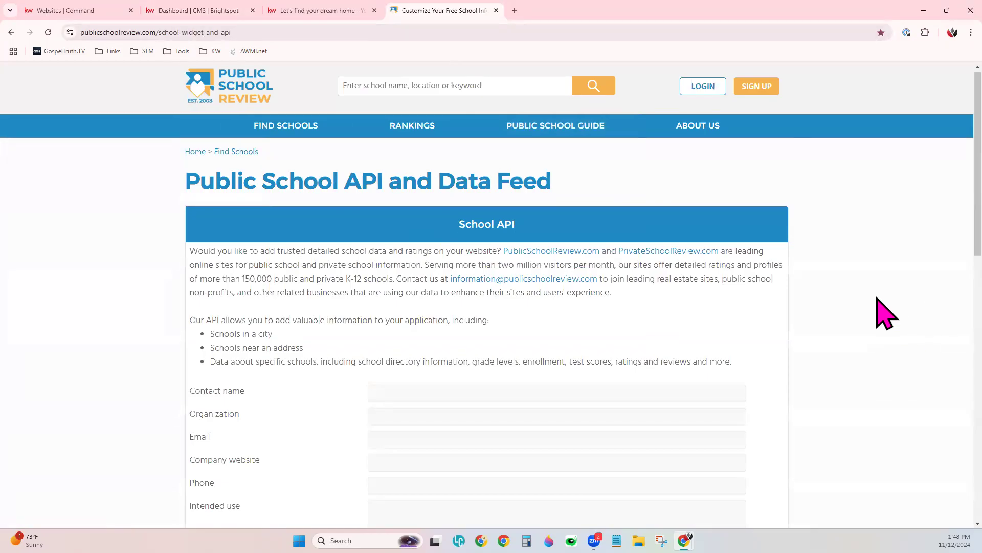
scroll(886, 312, "down", 10)
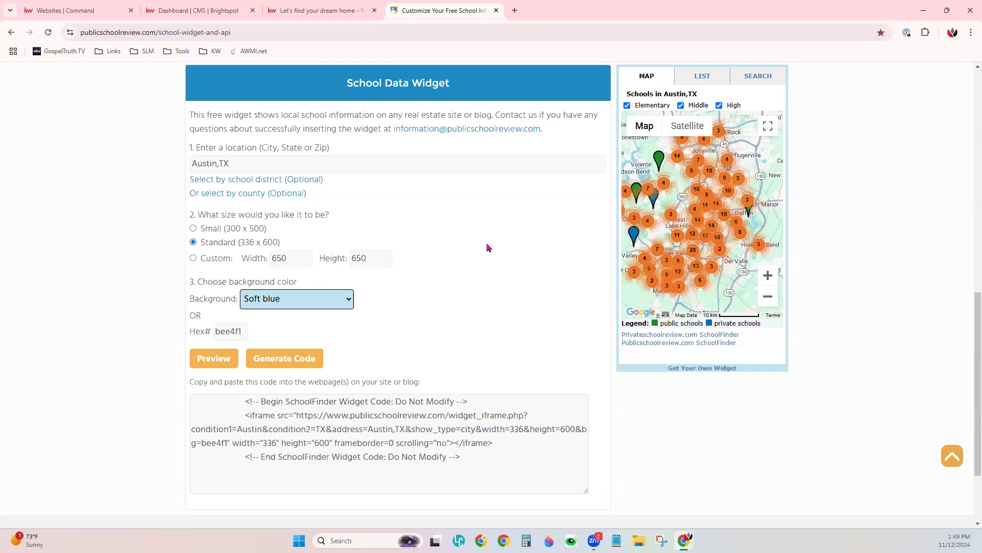
left_click(233, 163)
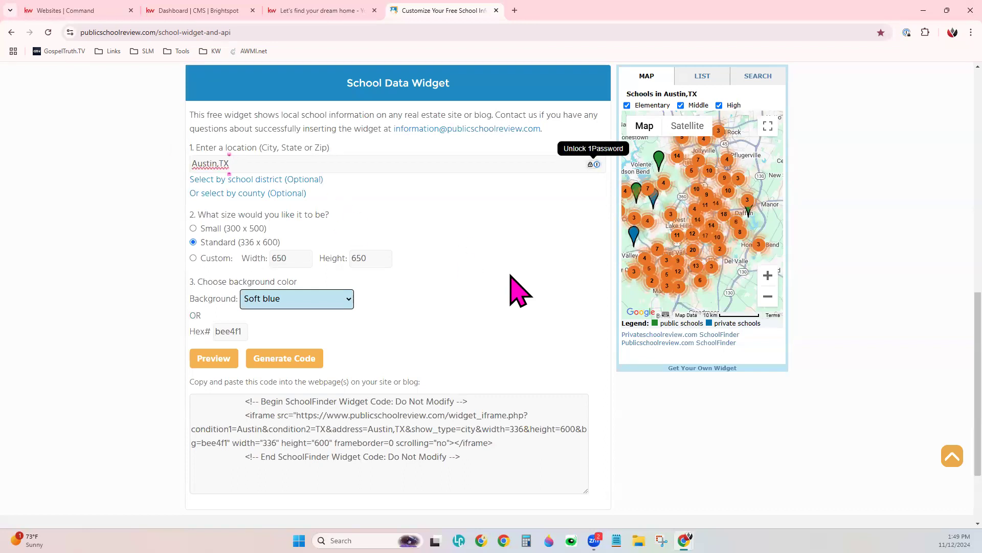
key("BackSpace")
key("BackSpace")
key("BackSpace")
key("BackSpace")
key("BackSpace")
key("BackSpace")
key("BackSpace")
key("BackSpace")
key("BackSpace")
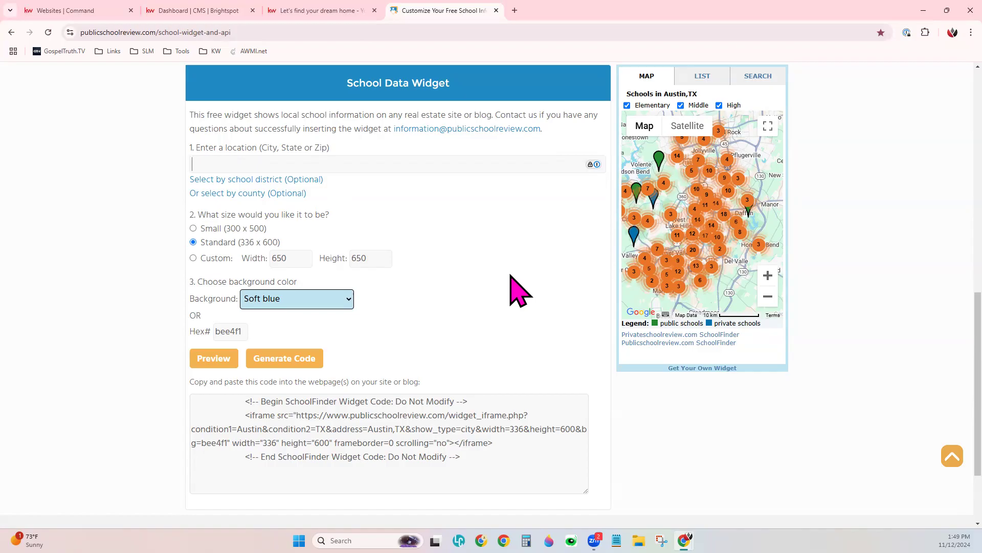
type("30909")
left_click(510, 276)
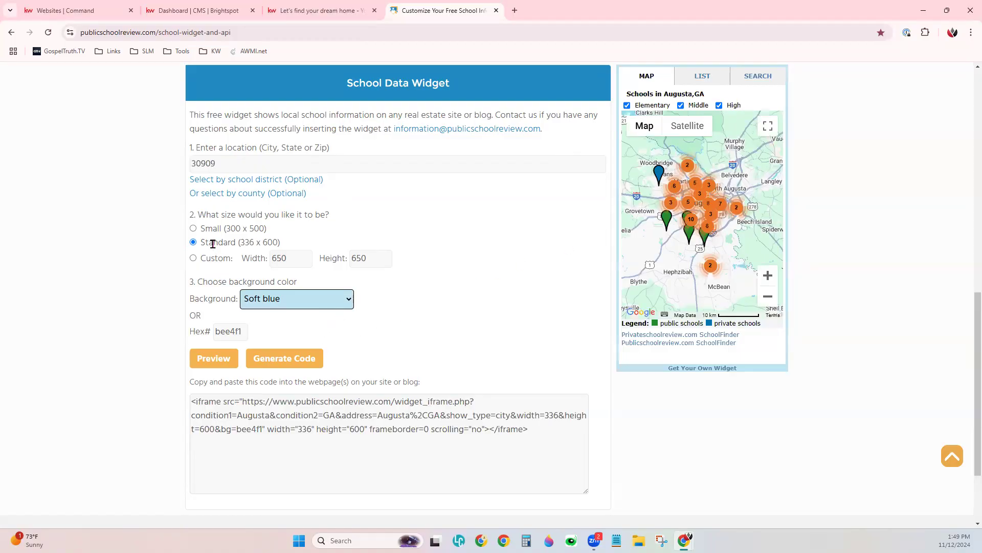
Switch the School Data Widget to a custom size with width 800 and height 800.
left_click(194, 258)
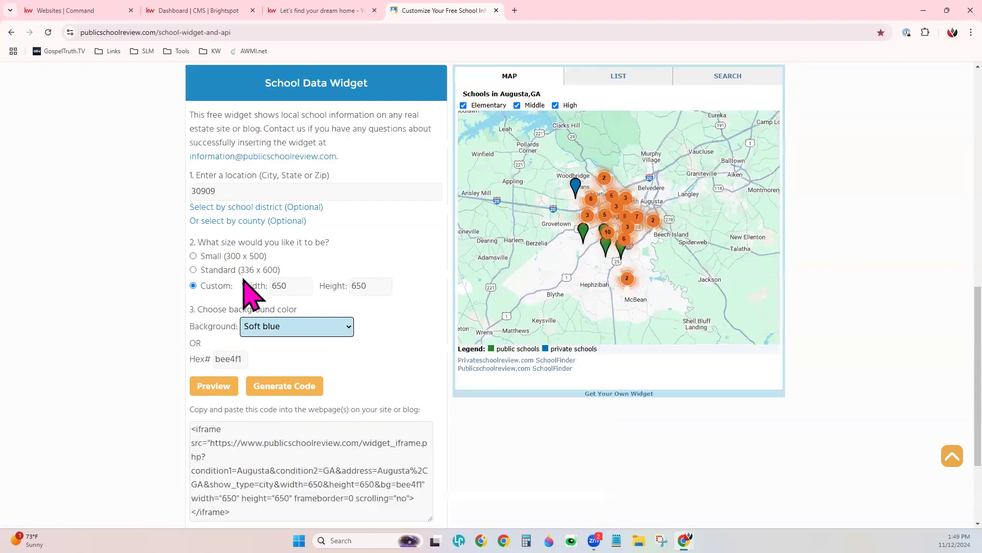
double_click(278, 286)
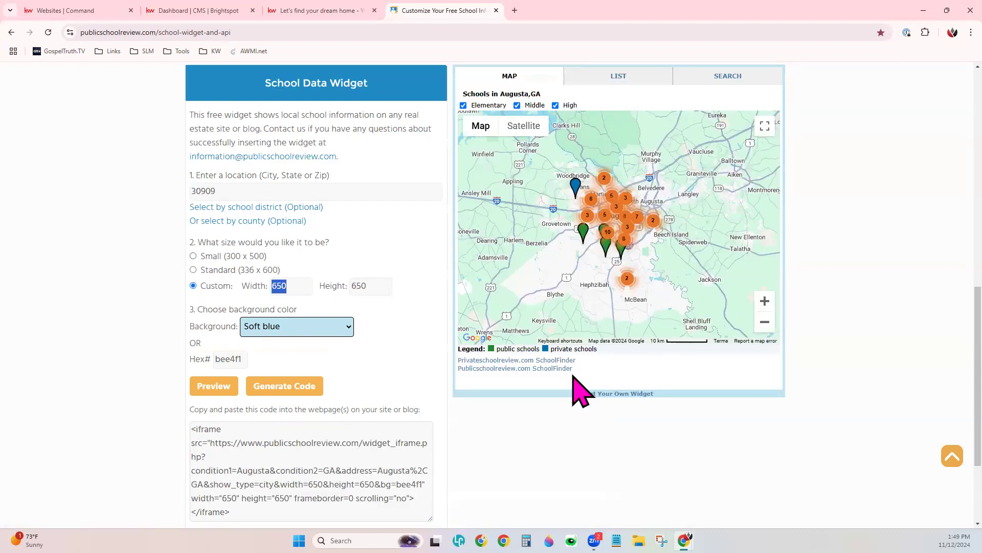
type("800")
key("Tab")
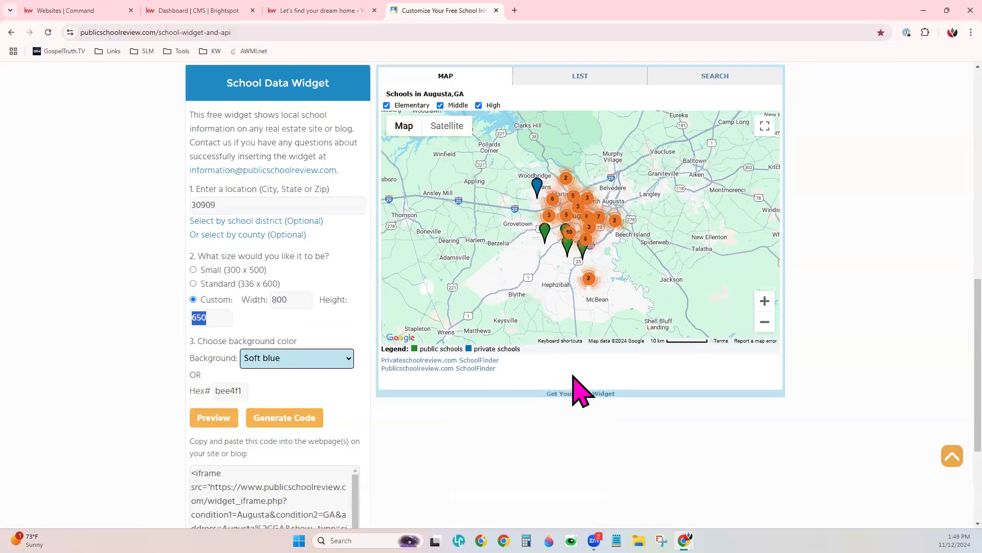
type("800")
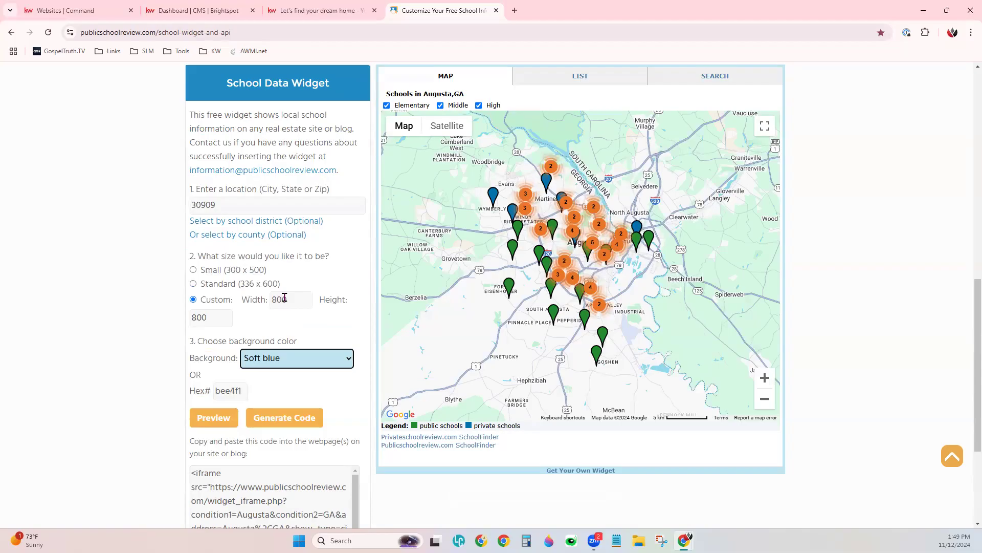
left_click(210, 317)
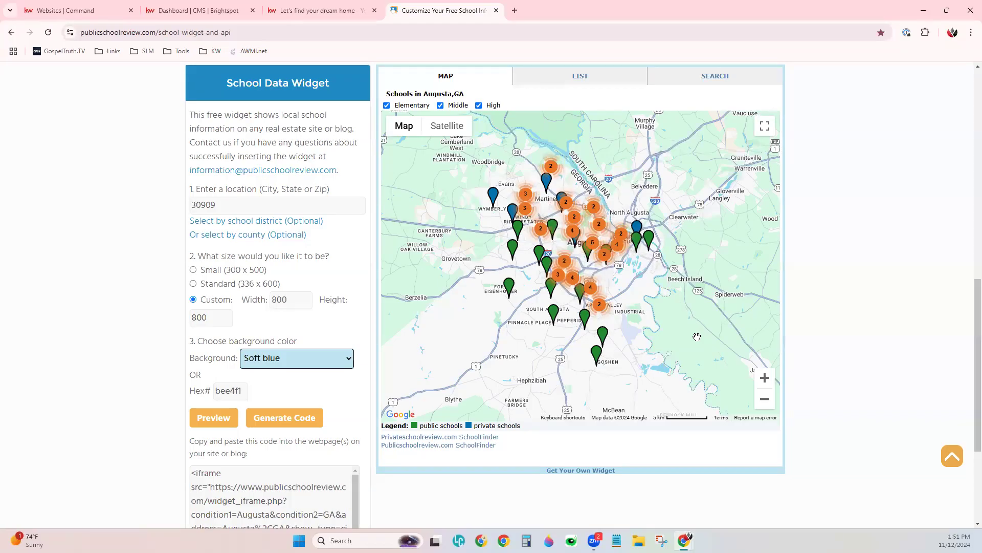
scroll(914, 406, "down", 3)
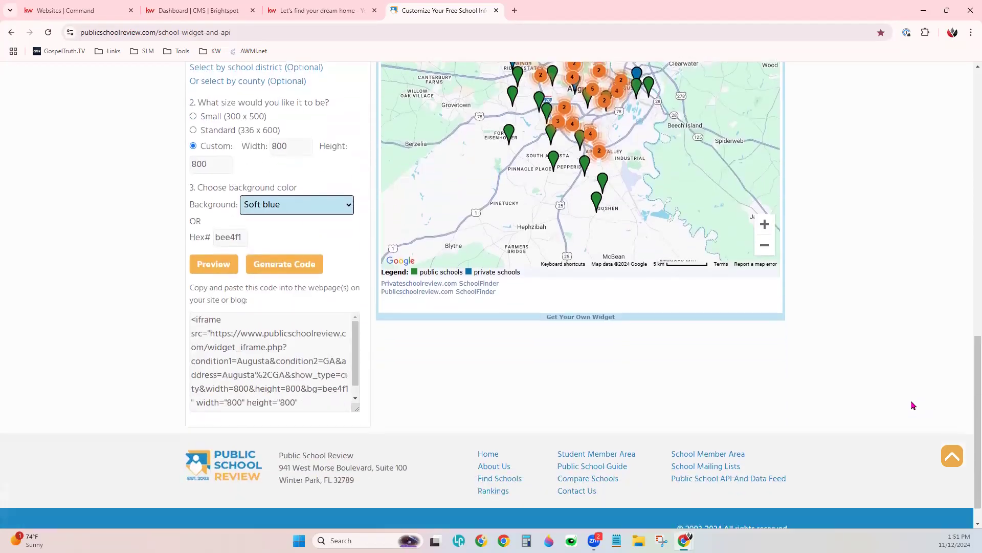
scroll(913, 406, "up", 3)
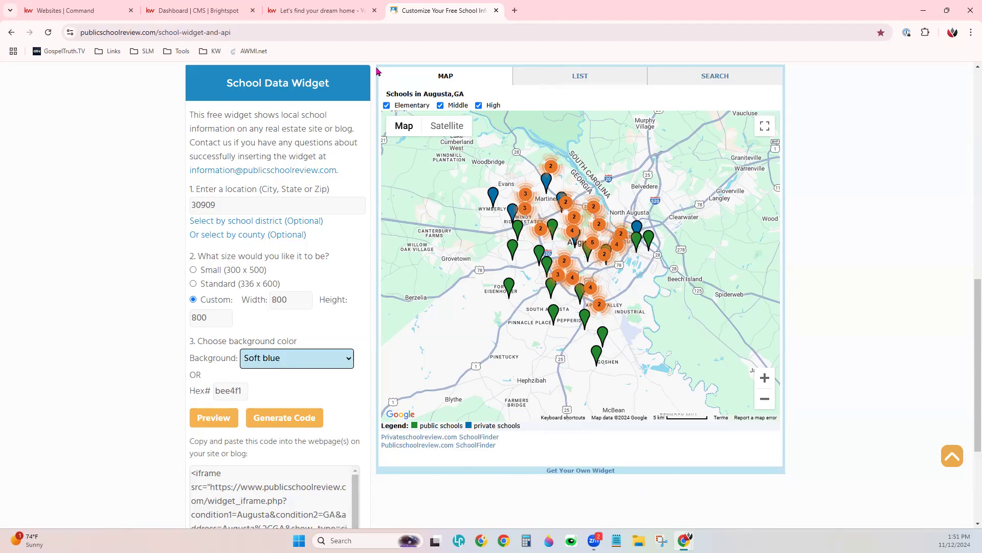
Try the Very soft red background on the school widget and settle on Very light orange with hex FF9977.
left_click(307, 359)
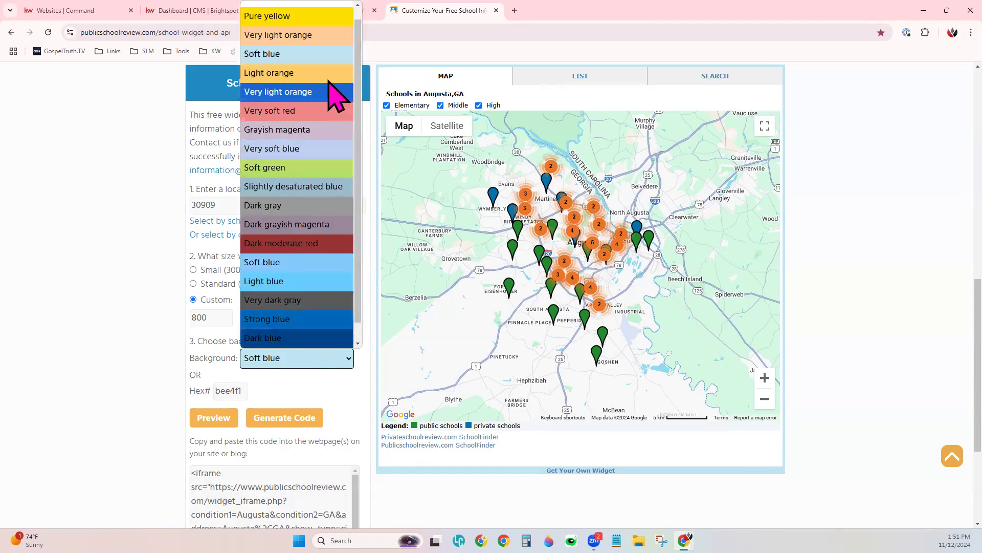
left_click(335, 93)
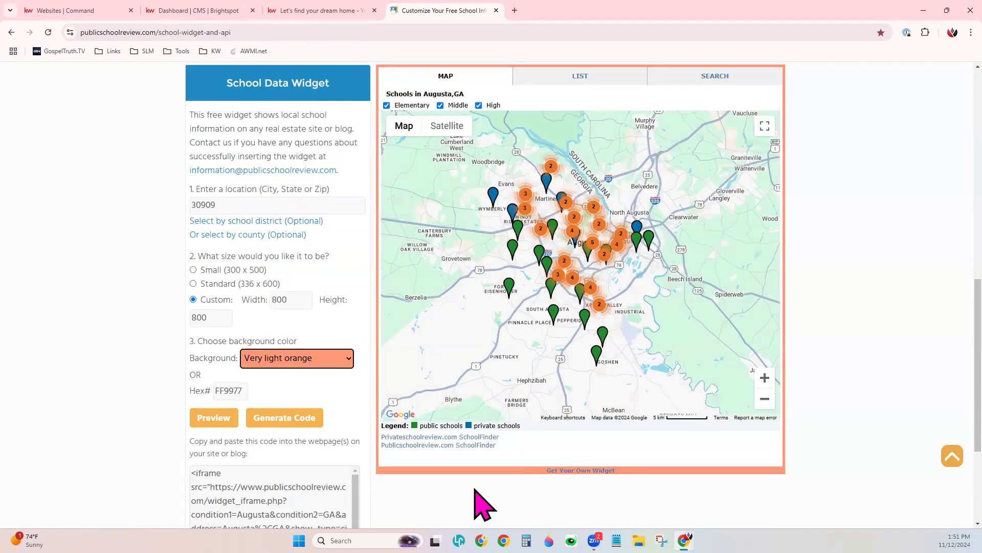
left_click(349, 359)
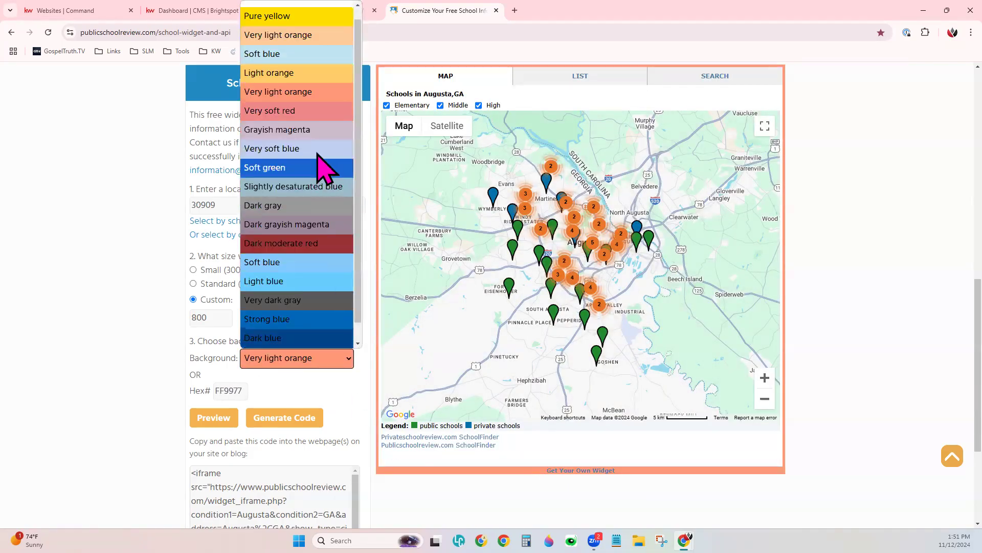
left_click(313, 111)
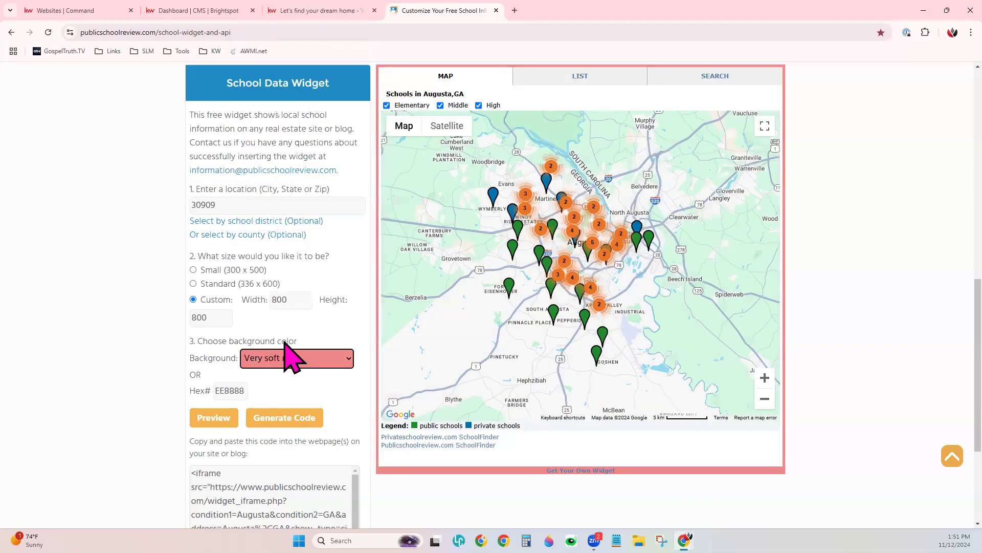
left_click(283, 361)
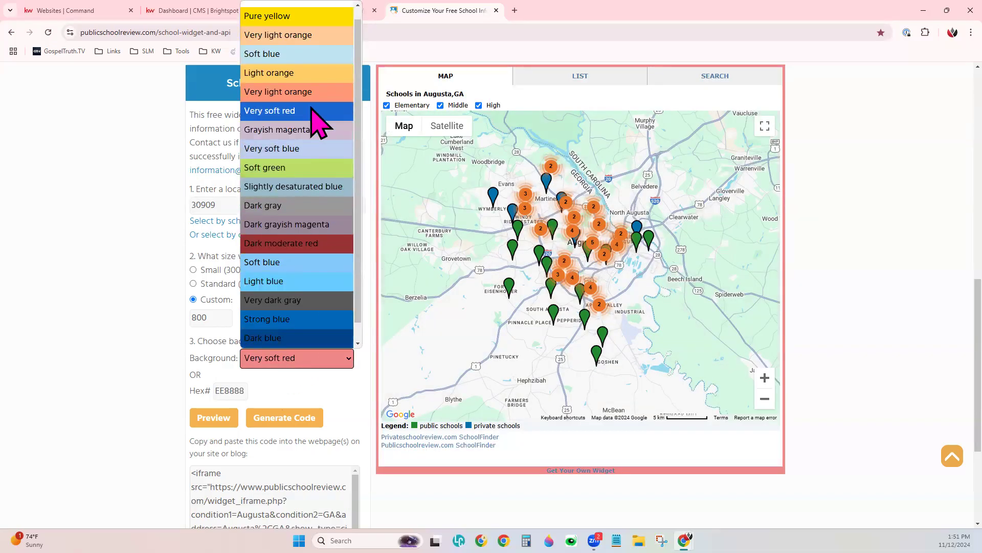
left_click(311, 105)
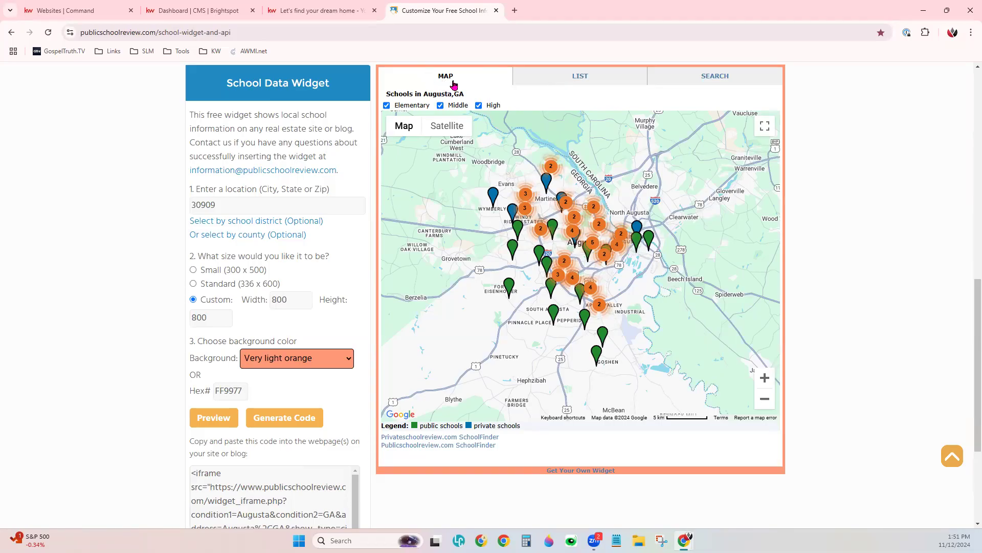
Examine the school widget preview's list and search views, and return to its map view.
left_click(595, 77)
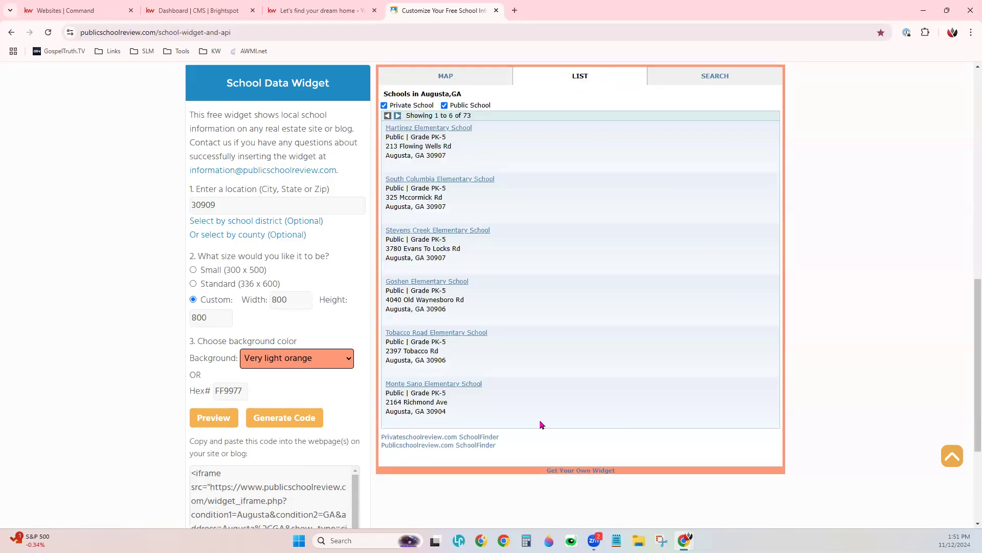
left_click(735, 79)
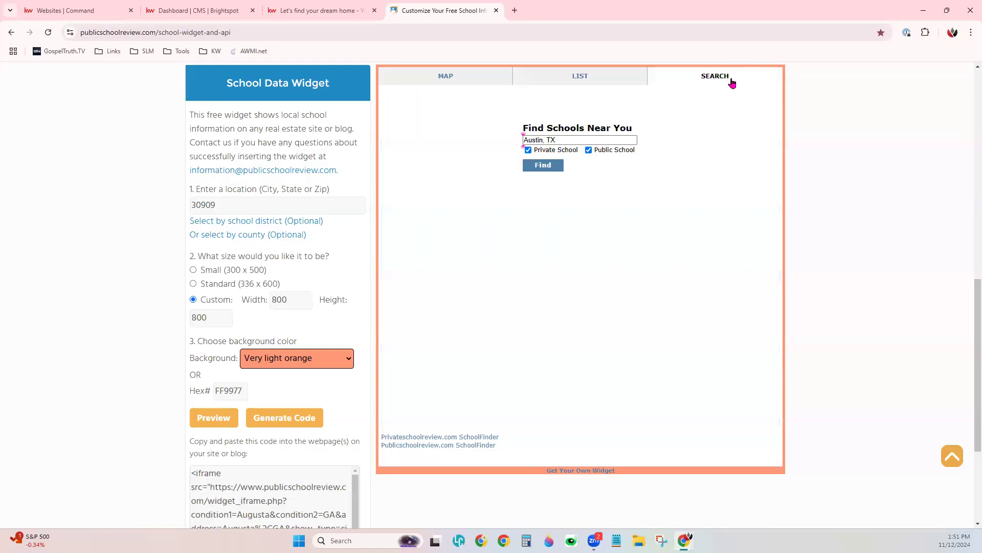
left_click(572, 138)
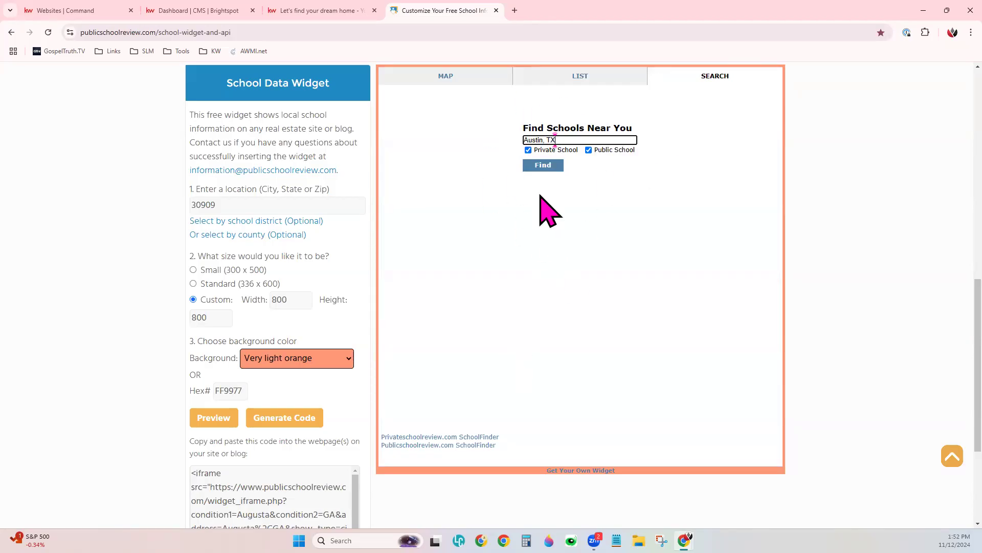
left_click(449, 79)
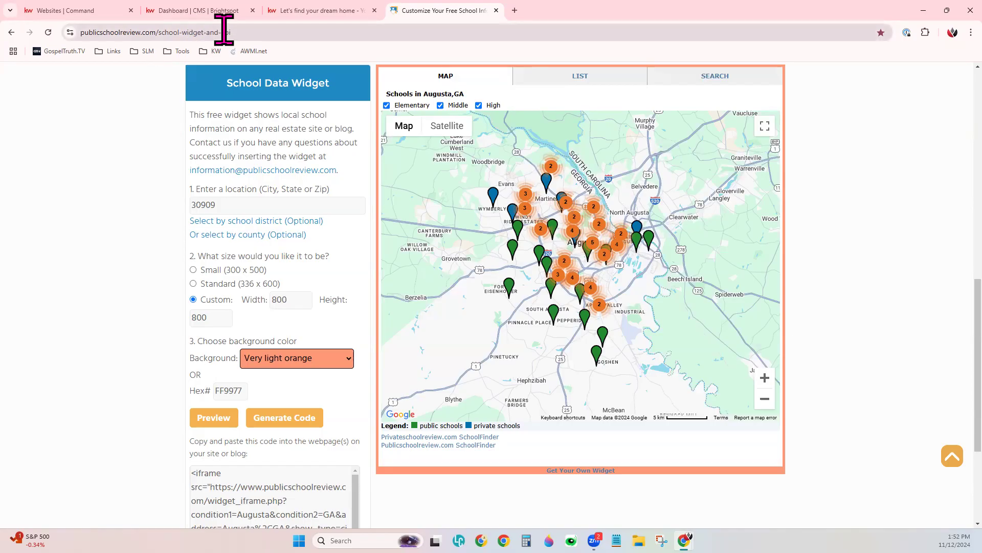
Copy the school widget's complete iframe embed code.
scroll(317, 435, "down", 3)
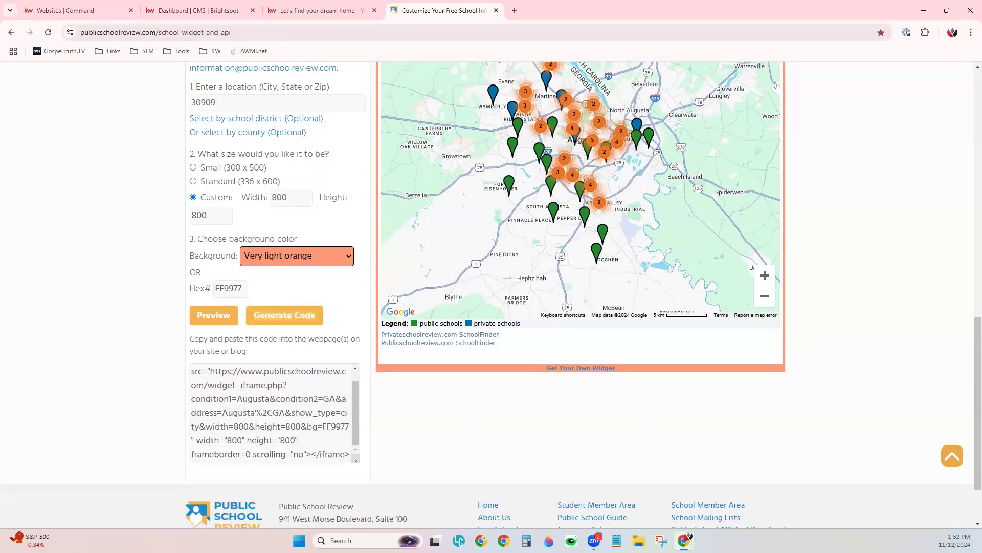
left_click(279, 396)
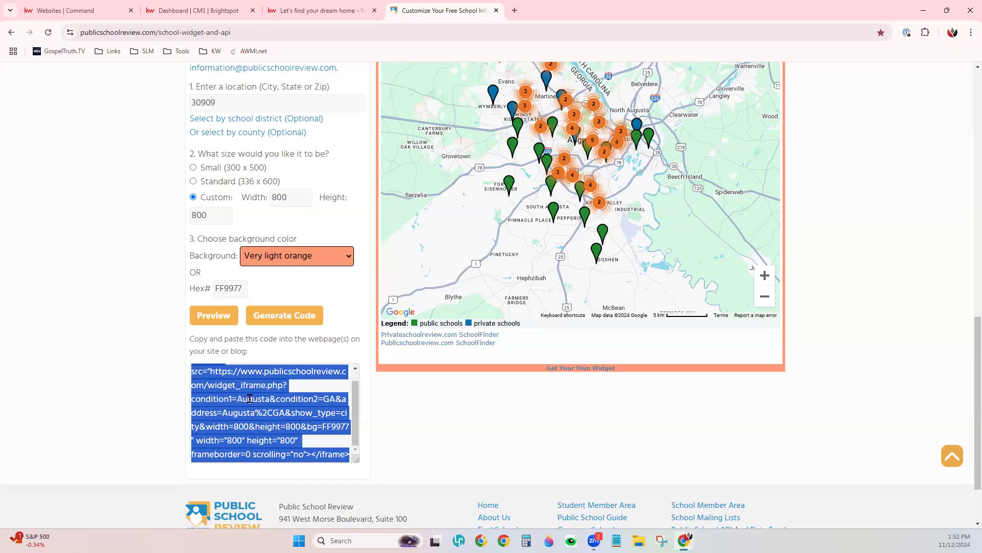
right_click(249, 399)
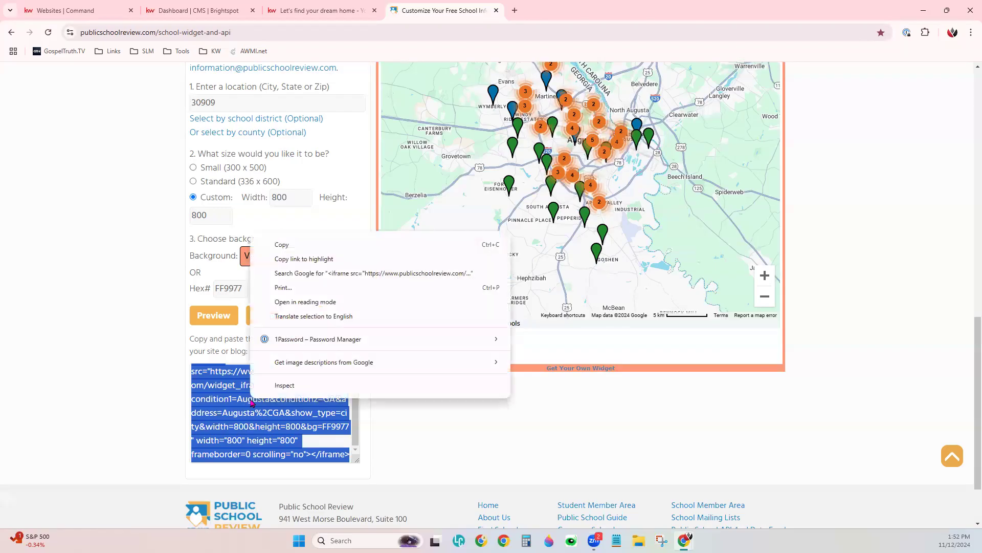
left_click(326, 245)
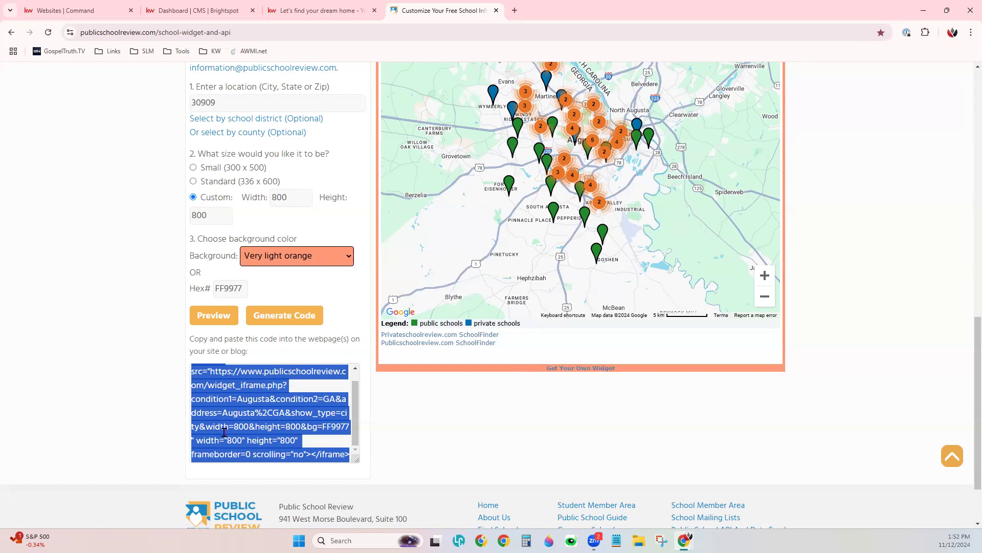
Try "bridgewater, ns" as the school widget's location and apply it to the preview.
scroll(224, 432, "up", 1)
scroll(401, 447, "up", 2)
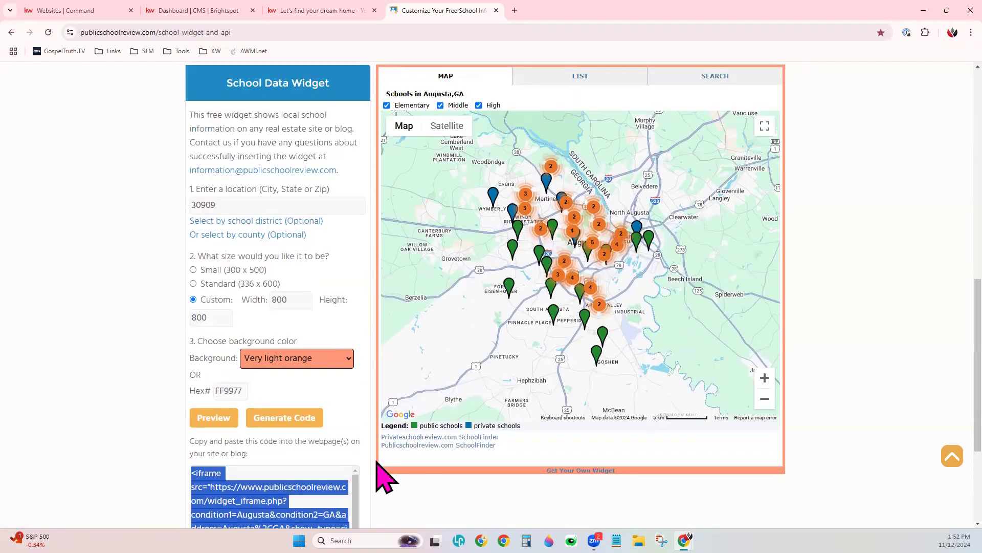
left_click(259, 200)
key("BackSpace")
key("BackSpace")
key("BackSpace")
key("BackSpace")
key("BackSpace")
type("bridgewater, ns")
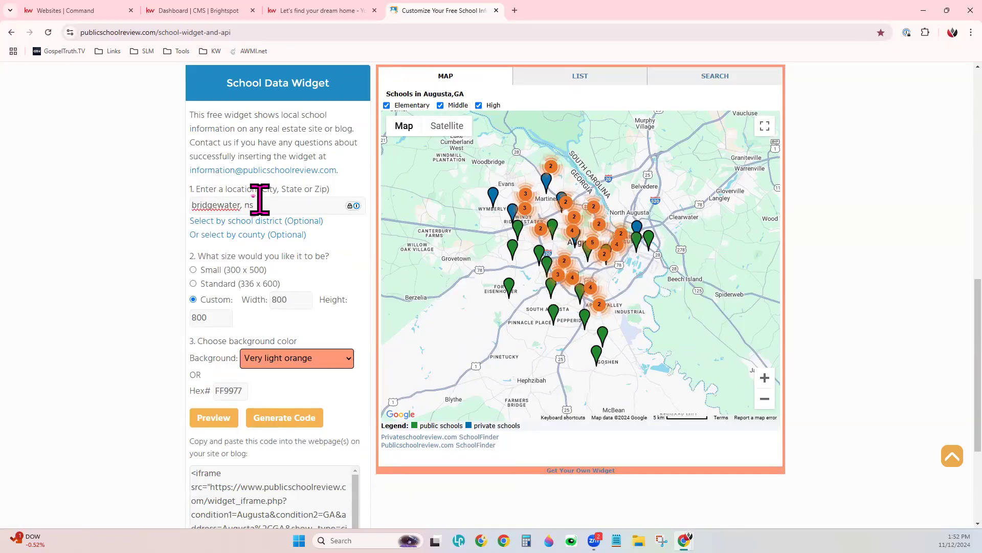
left_click(352, 277)
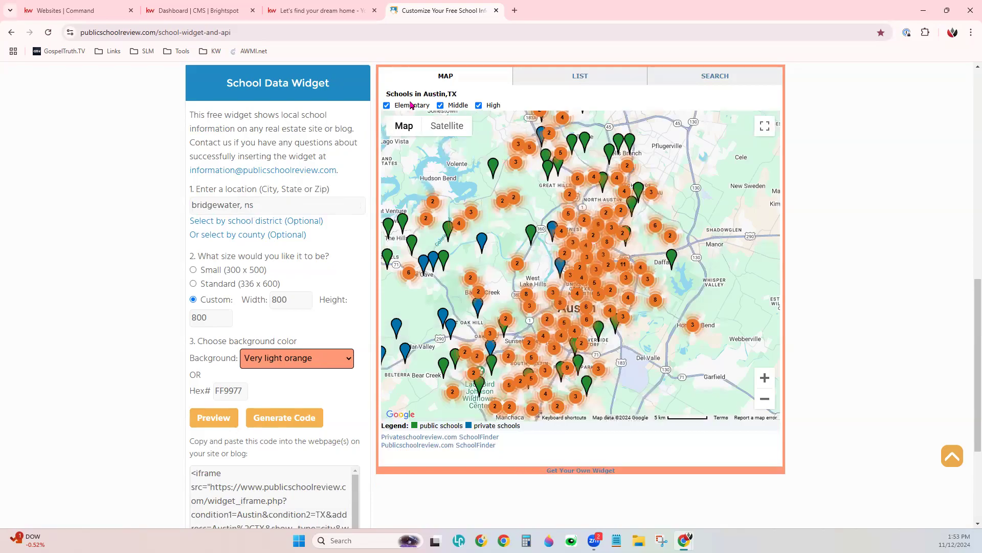
Try the Canadian postal code B4V 1A9 as the school widget's location and apply it to the preview.
left_click(305, 201)
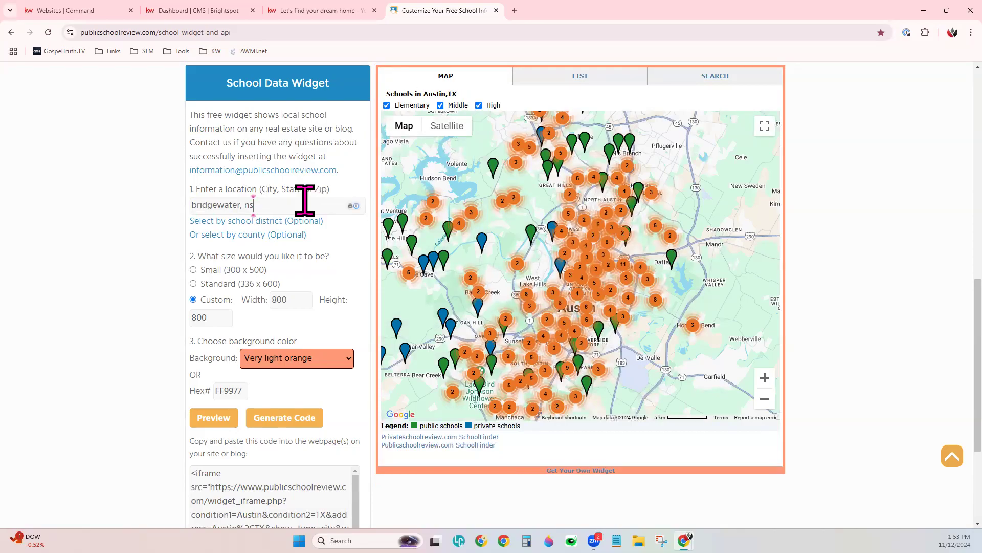
key("BackSpace")
key("BackSpace")
key("BackSpace")
key("BackSpace")
key("BackSpace")
key("BackSpace")
key("BackSpace")
key("BackSpace")
key("BackSpace")
key("BackSpace")
key("BackSpace")
key("BackSpace")
key("BackSpace")
key("BackSpace")
key("BackSpace")
type("b")
type("B4V 1A")
type("9")
left_click(366, 257)
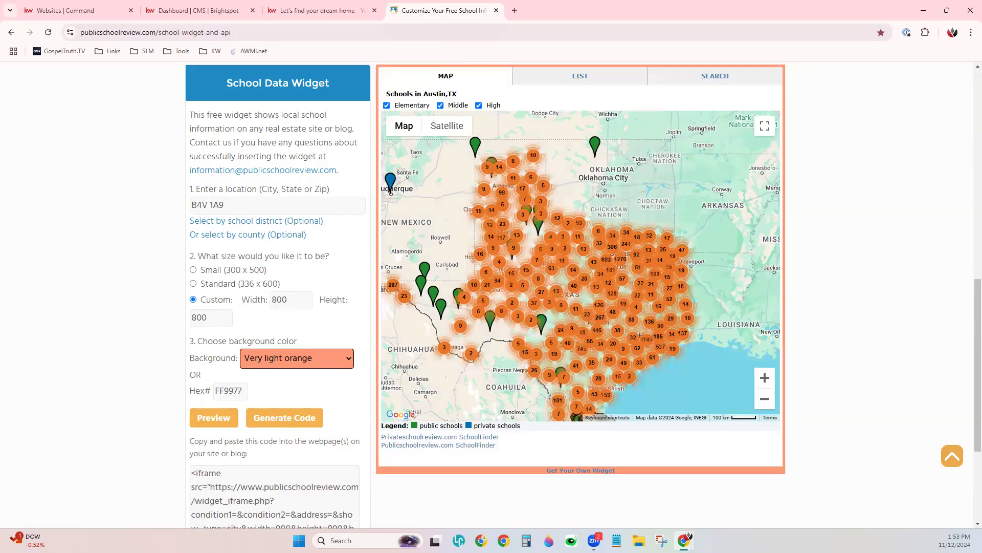
Set the school widget's location back to 30909 and apply it to the preview.
left_click_drag(229, 211, 190, 205)
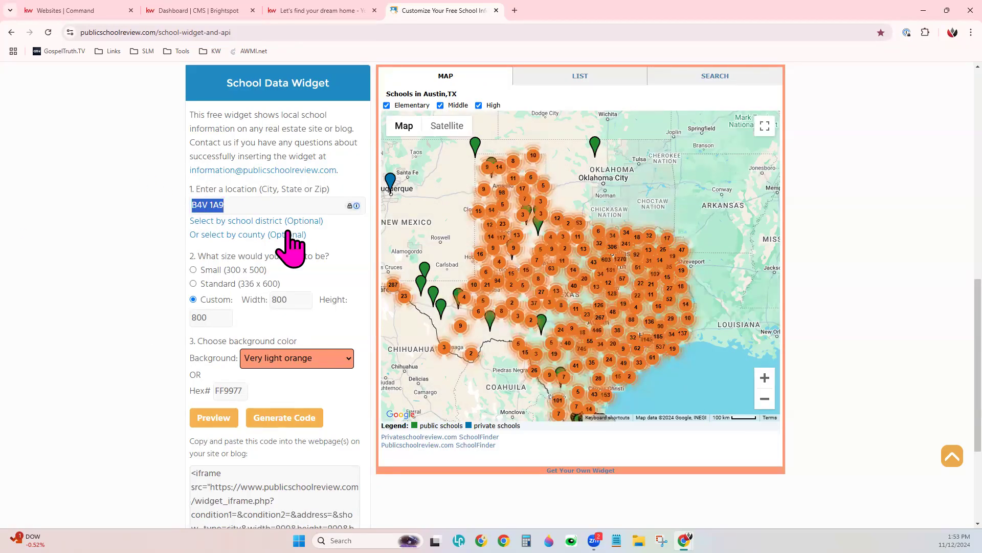
key("BackSpace")
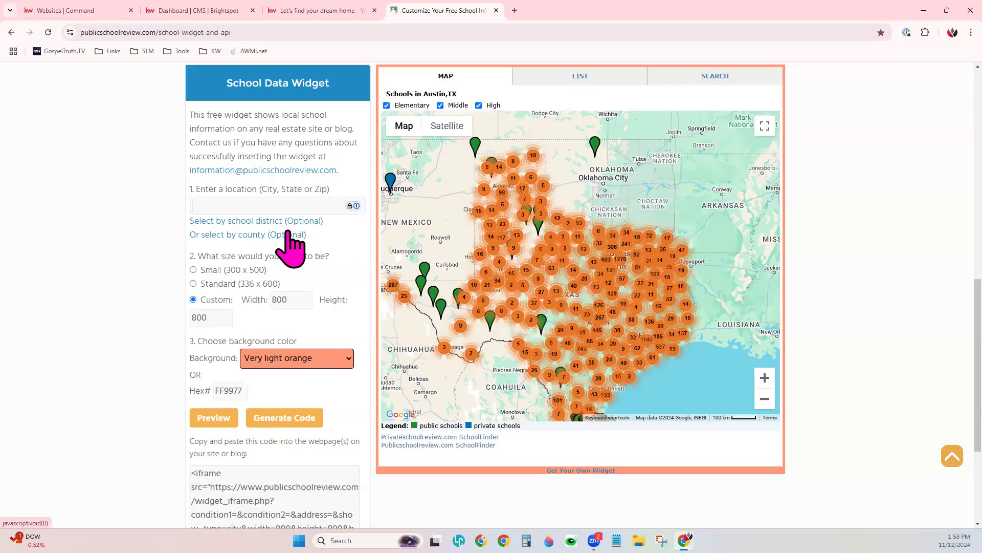
type("30909")
left_click(332, 254)
Copy the complete iframe embed code generated for the Augusta, GA school widget.
scroll(367, 482, "down", 3)
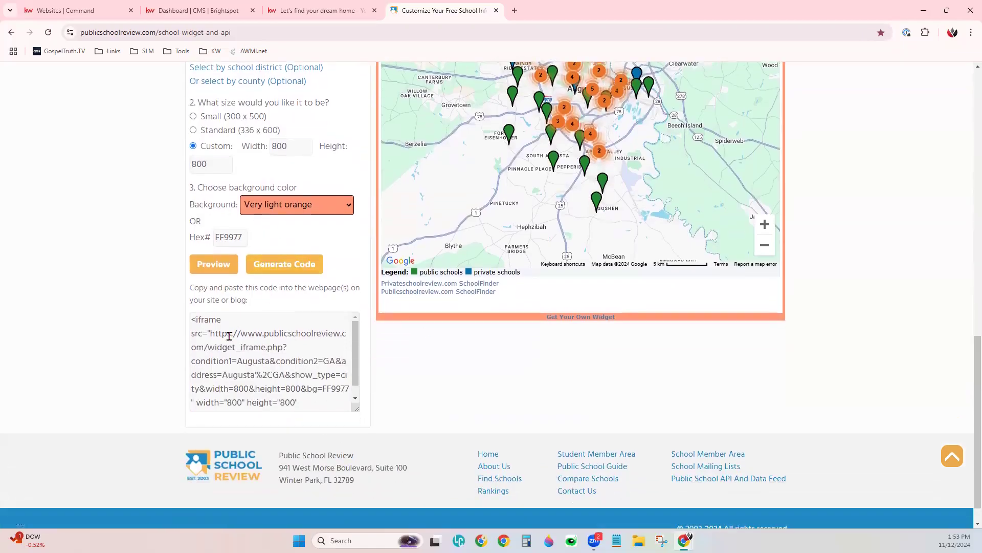
left_click(260, 354)
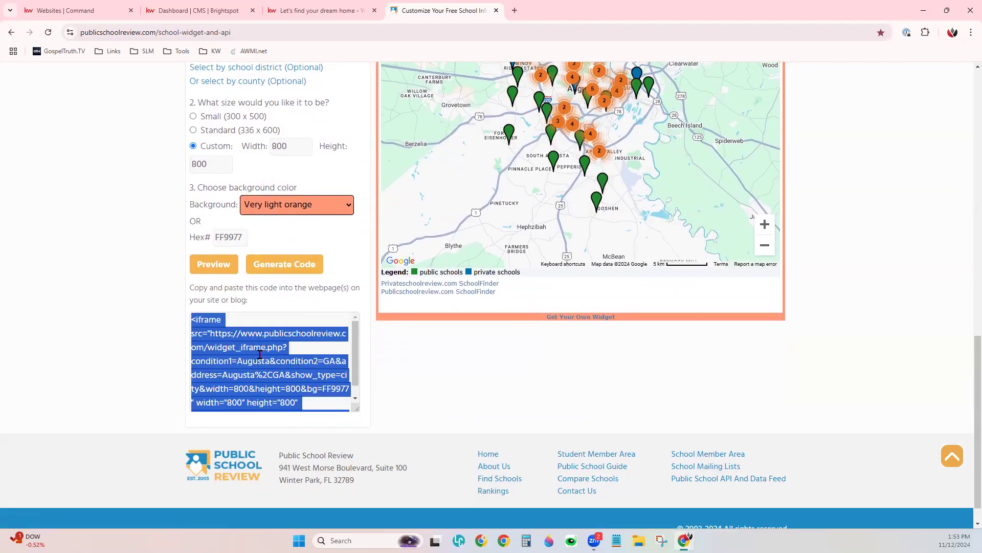
right_click(257, 358)
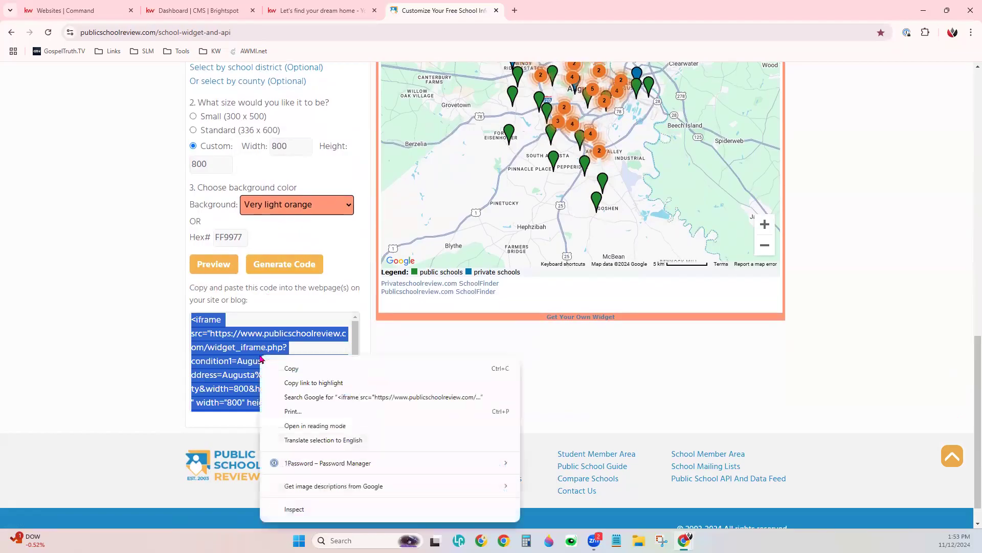
left_click(289, 368)
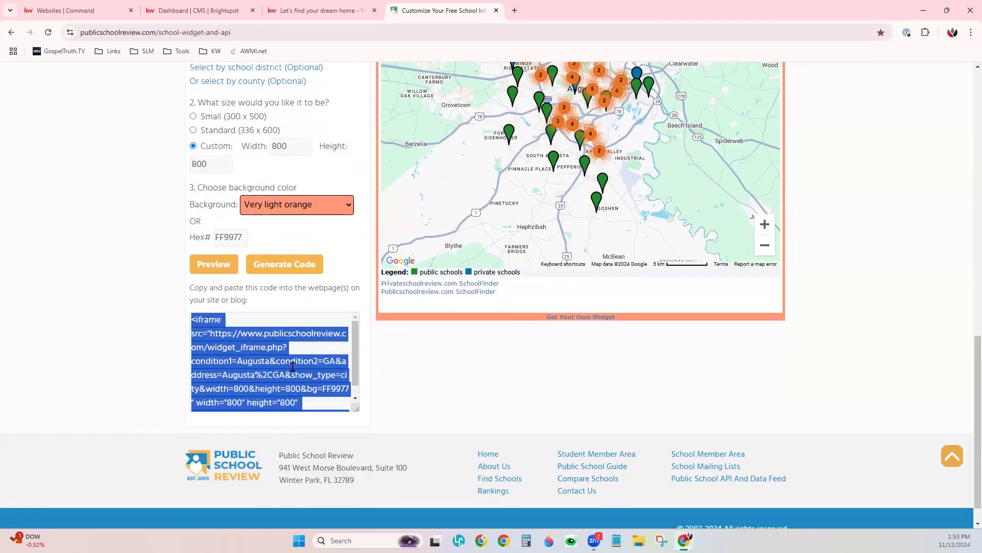
left_click(517, 397)
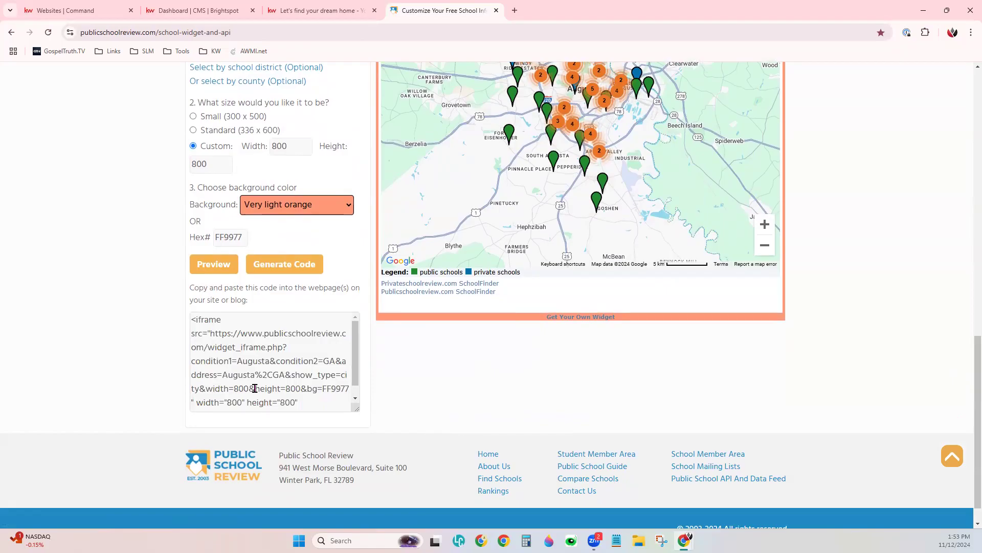
Switch to the Brightspot CMS dashboard and create a new custom page titled "Local School Search".
left_click(179, 12)
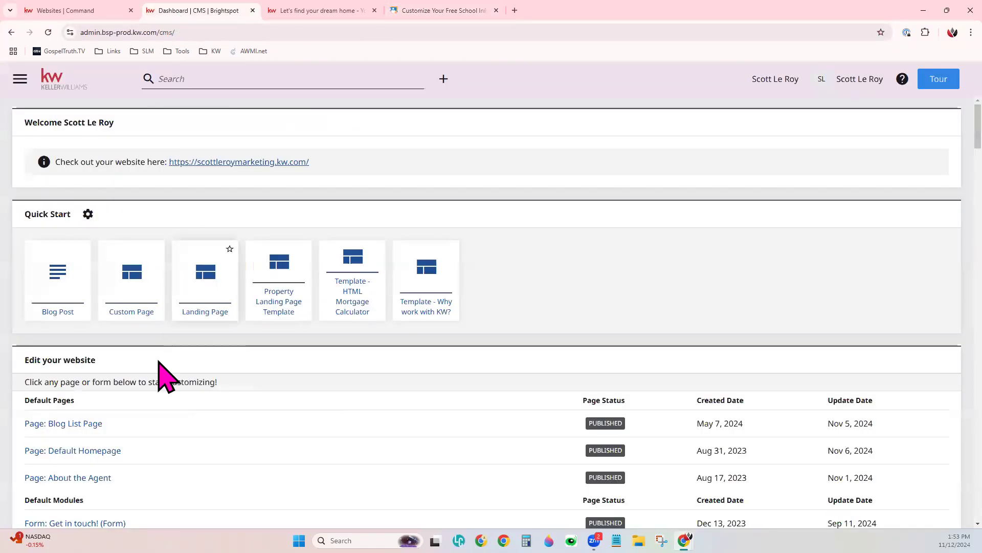
left_click(137, 263)
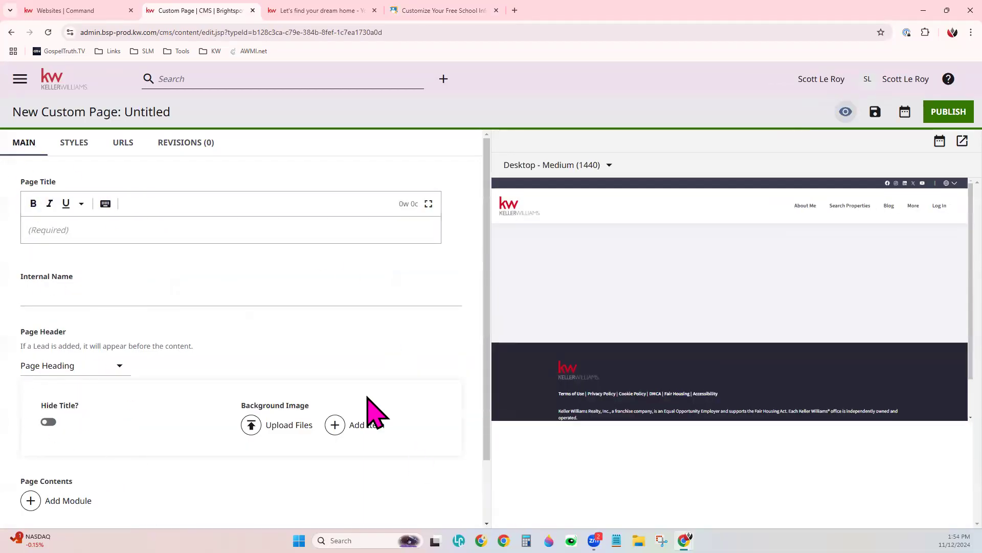
left_click(231, 241)
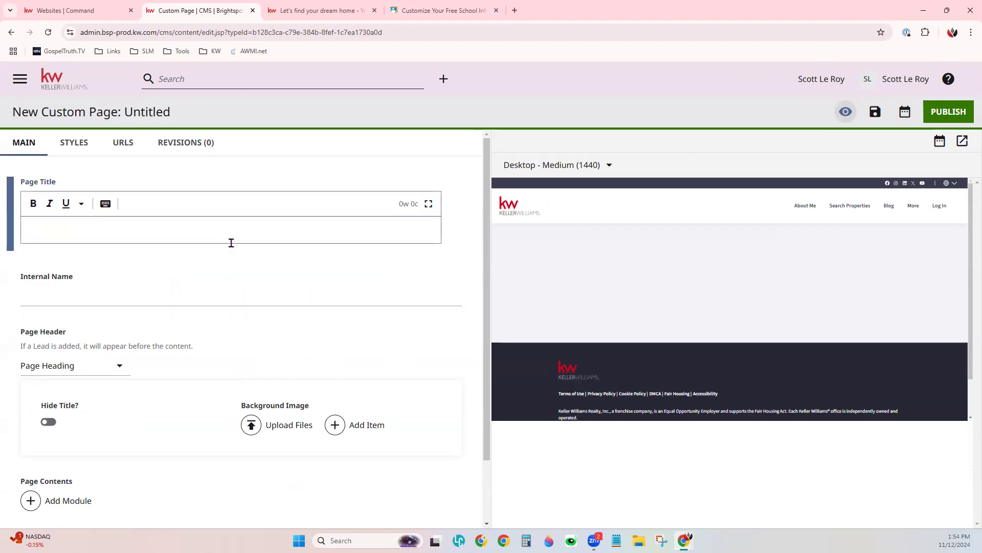
type("Local Sea")
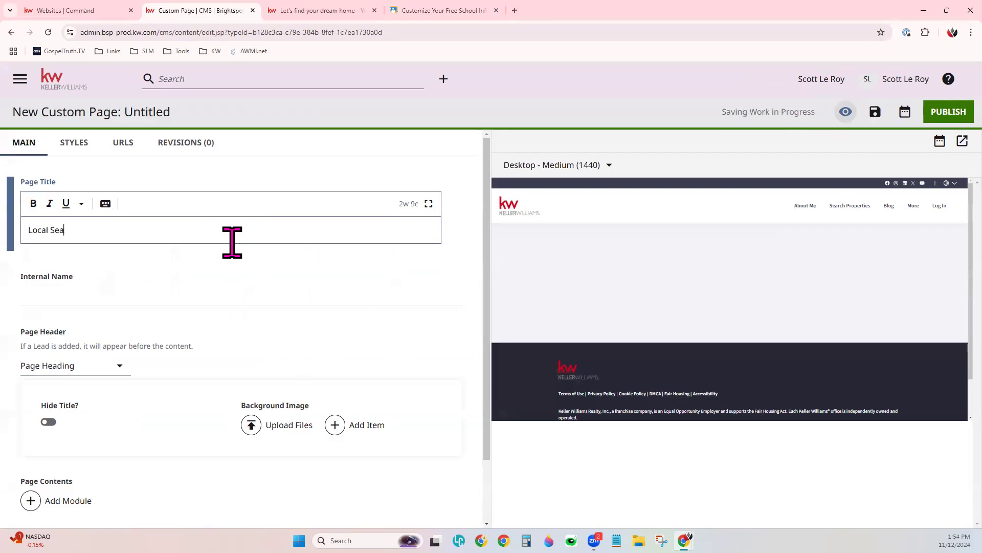
key("BackSpace")
key("BackSpace")
key("BackSpace")
type("Schoo")
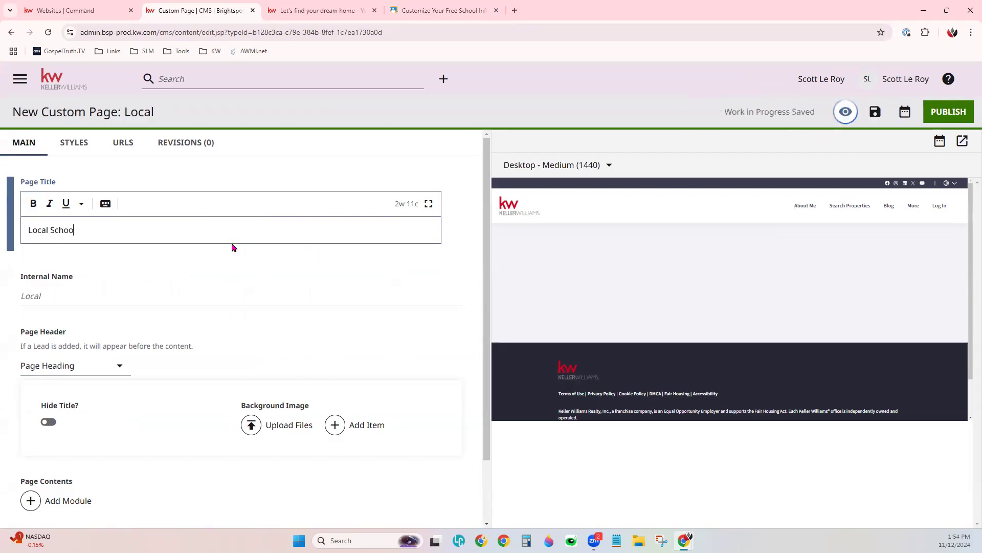
type("l Search")
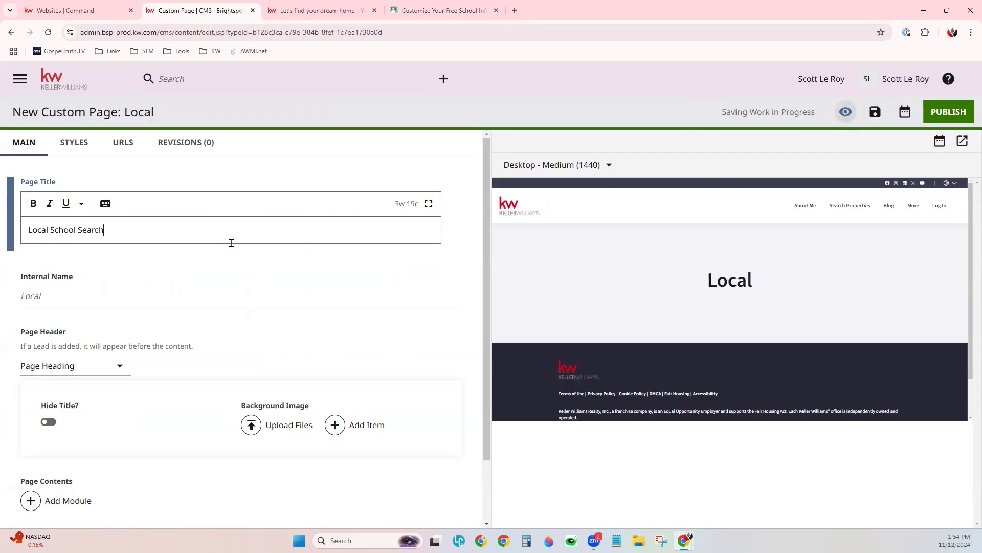
Add an HTML Embed module to the contents of the Local School Search page.
scroll(471, 390, "down", 2)
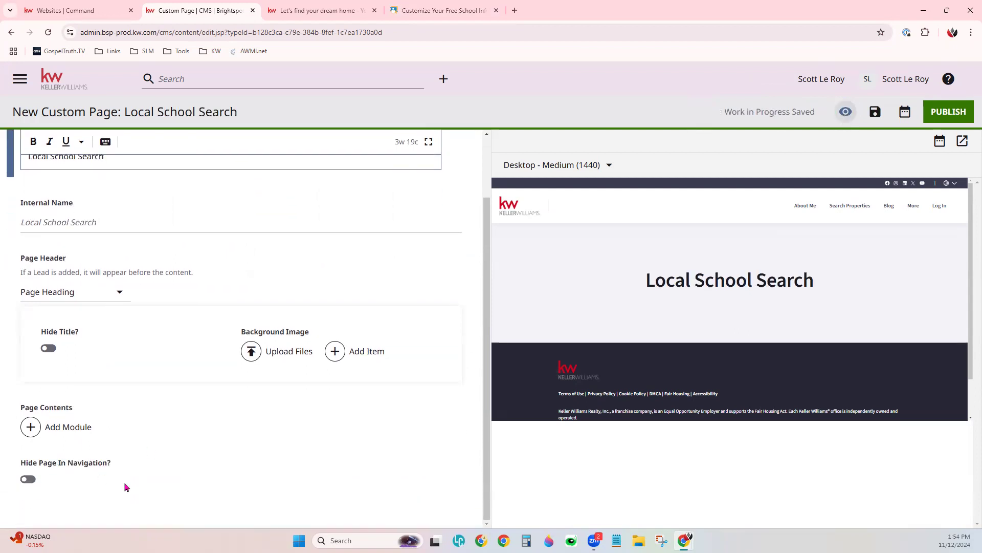
left_click(68, 430)
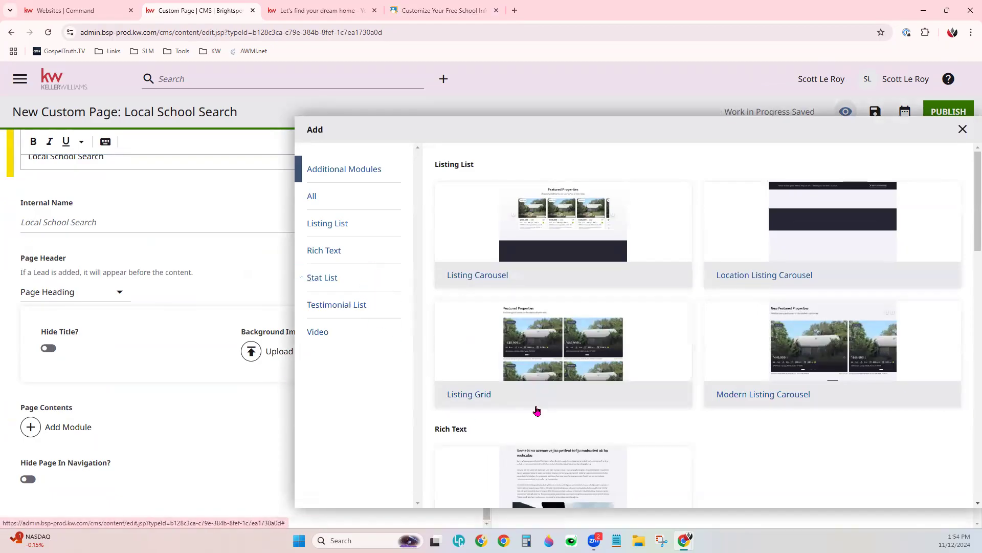
scroll(537, 410, "down", 3)
scroll(537, 410, "down", 12)
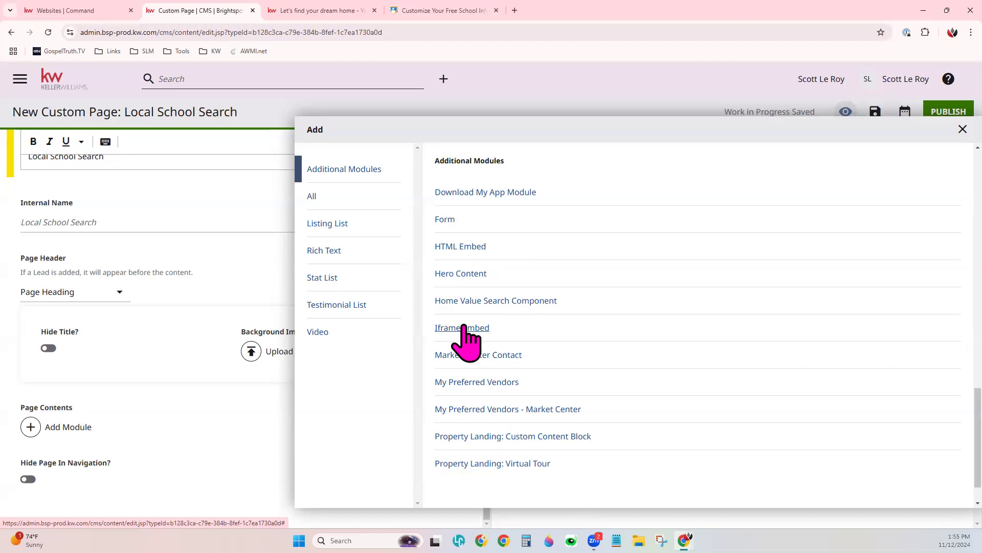
left_click(460, 247)
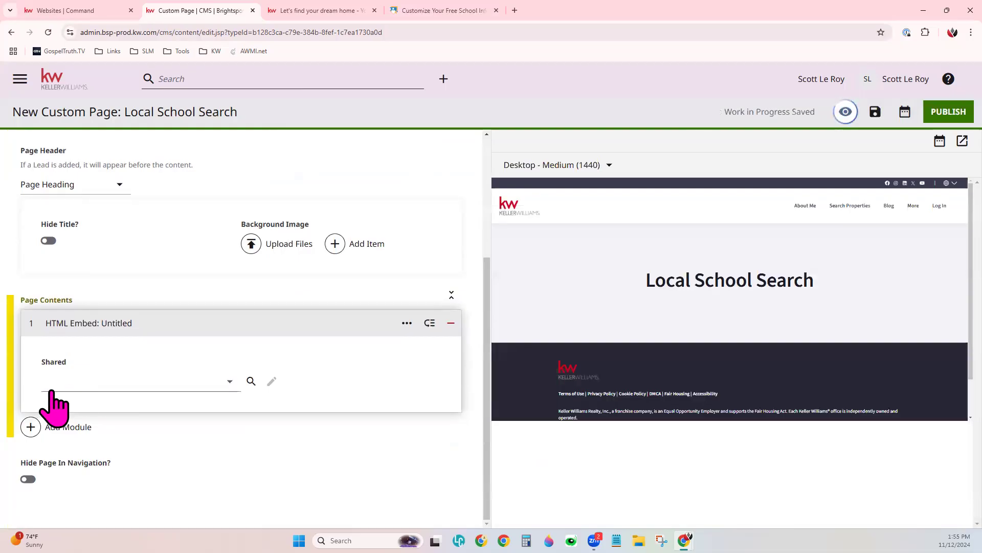
Create a new shared item for the HTML Embed module with the internal name "GA School Search".
left_click(123, 381)
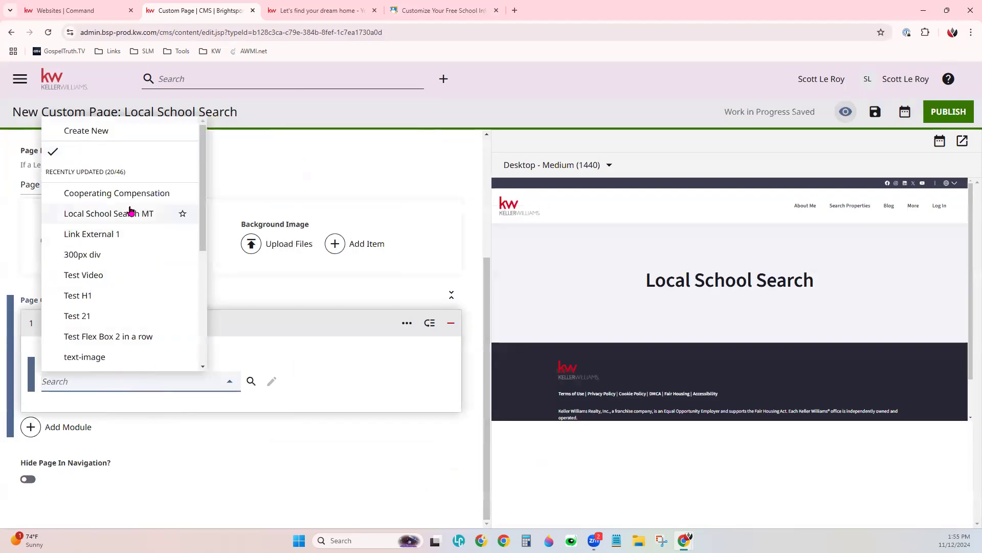
left_click(104, 132)
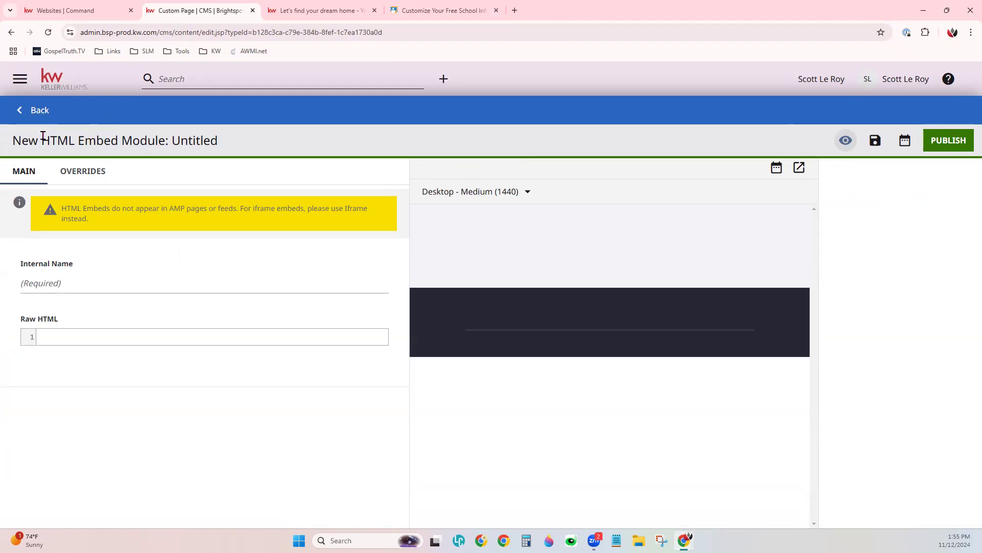
left_click_drag(12, 140, 123, 139)
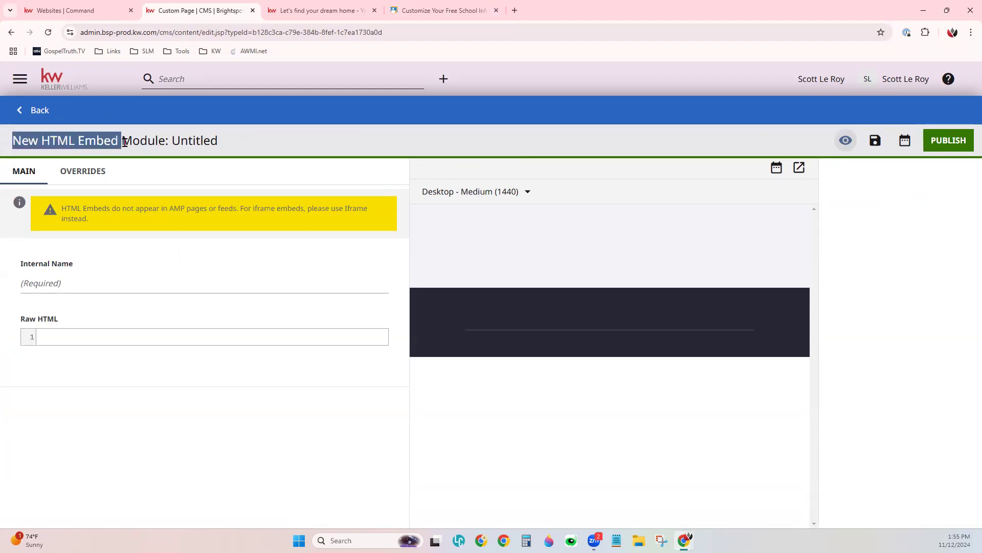
left_click(98, 291)
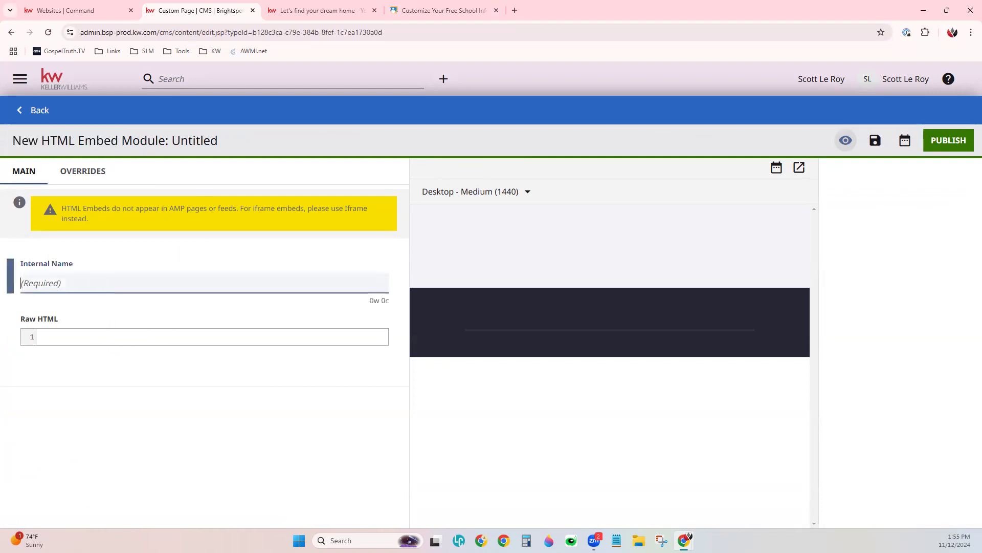
type("GA School Search")
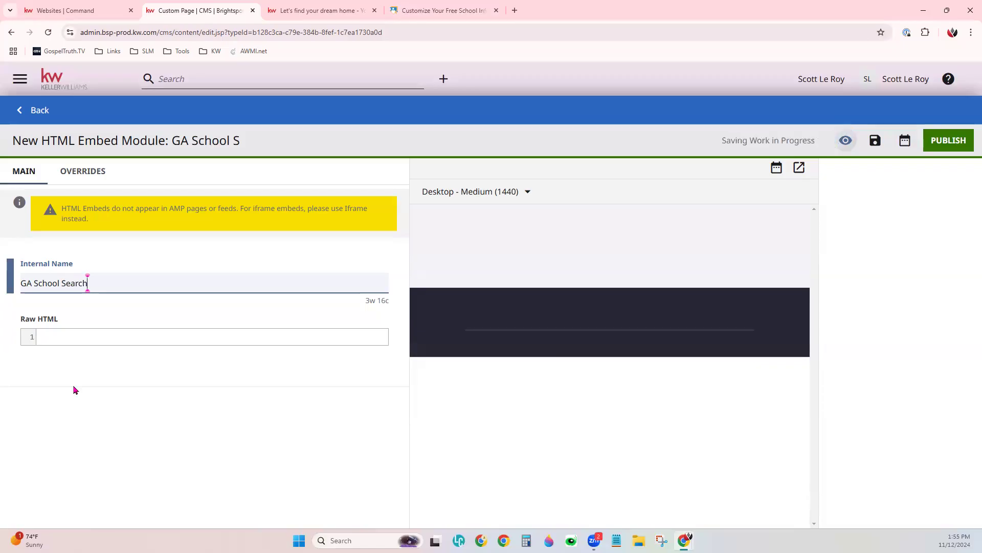
Paste the copied school widget iframe code as the raw HTML of the GA School Search module.
left_click(72, 336)
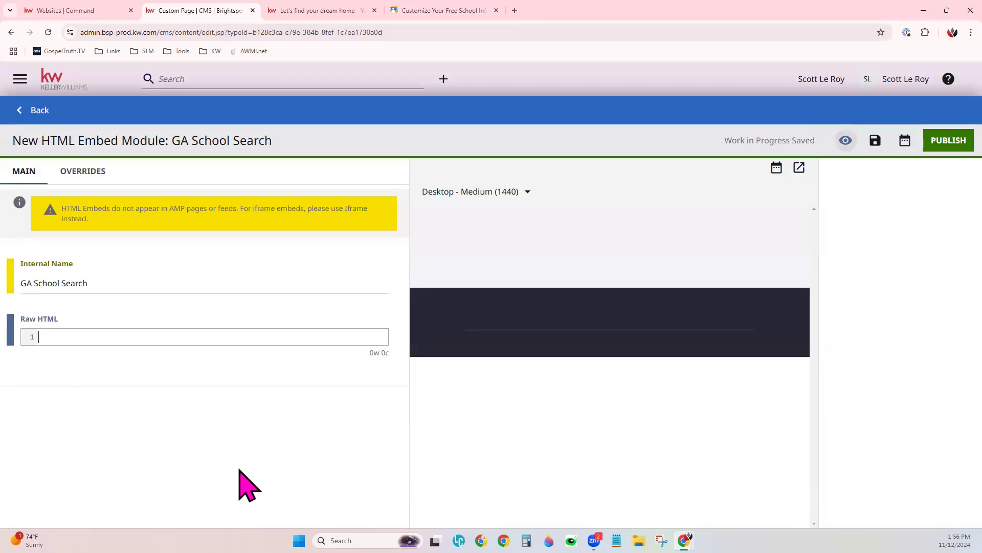
key("ctrl+v")
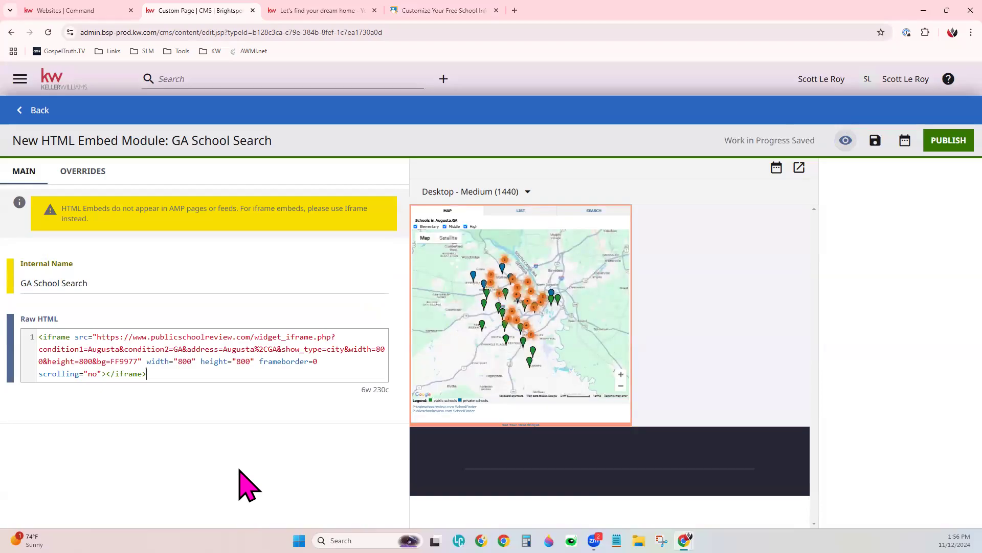
right_click(210, 380)
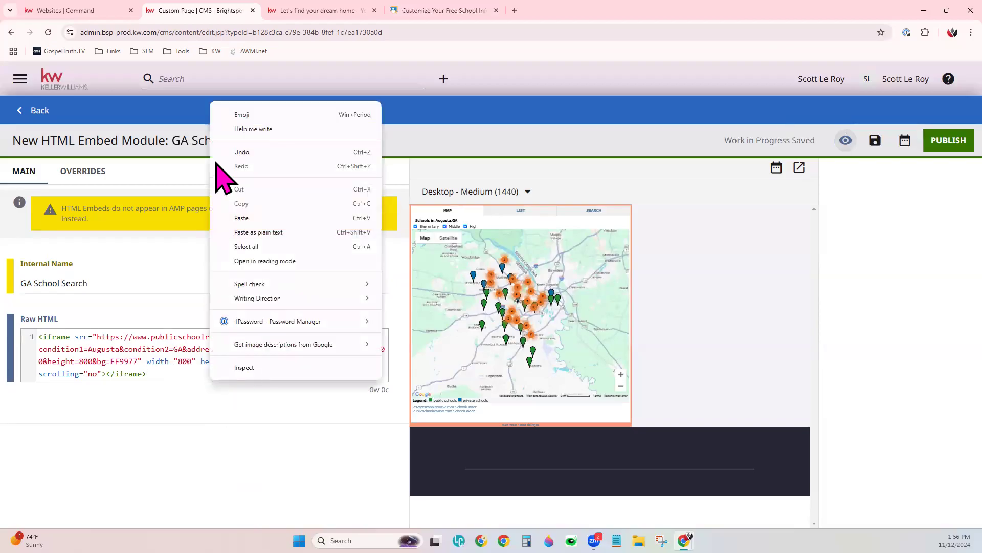
left_click(202, 413)
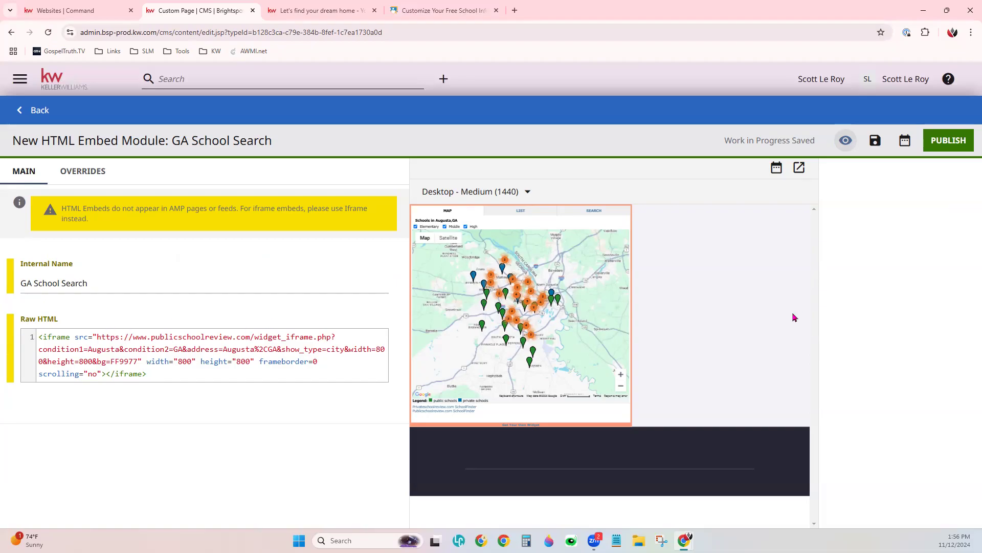
Insert a <center> tag before the iframe code and publish the GA School Search module.
left_click(40, 338)
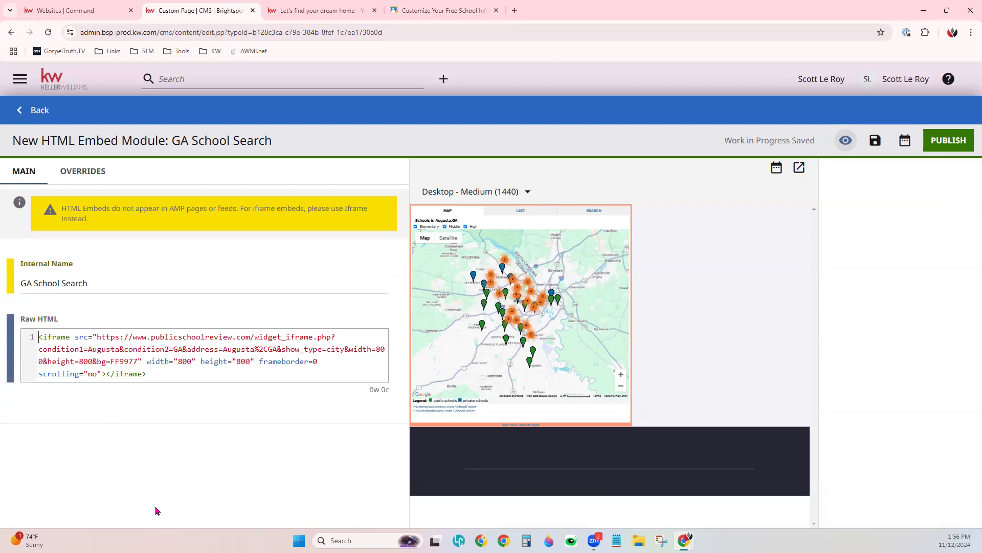
type("<cen")
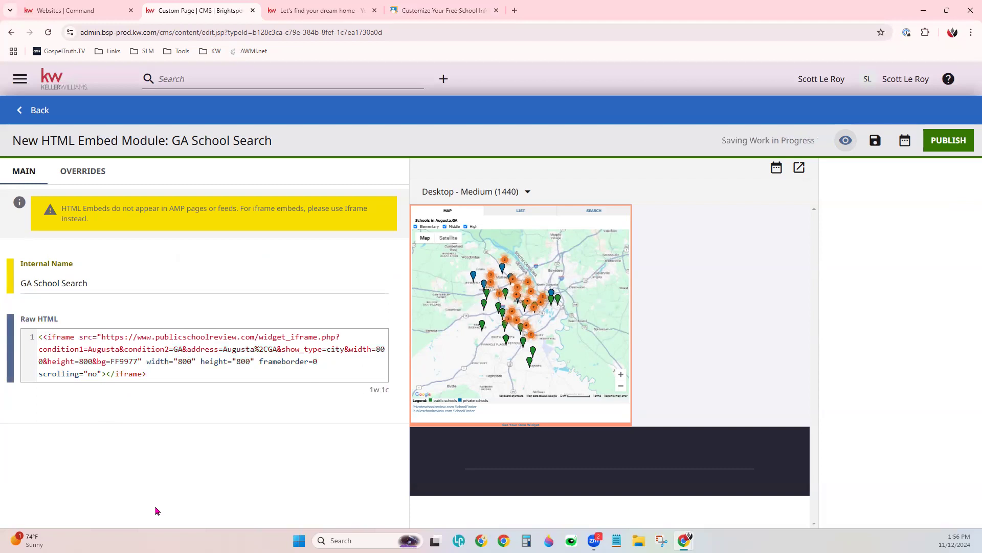
type("ter")
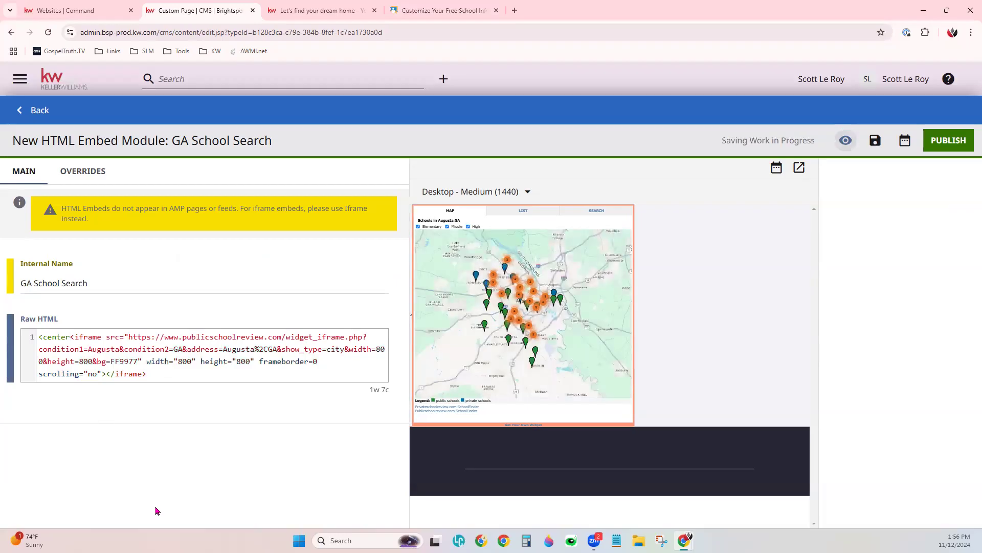
type(">")
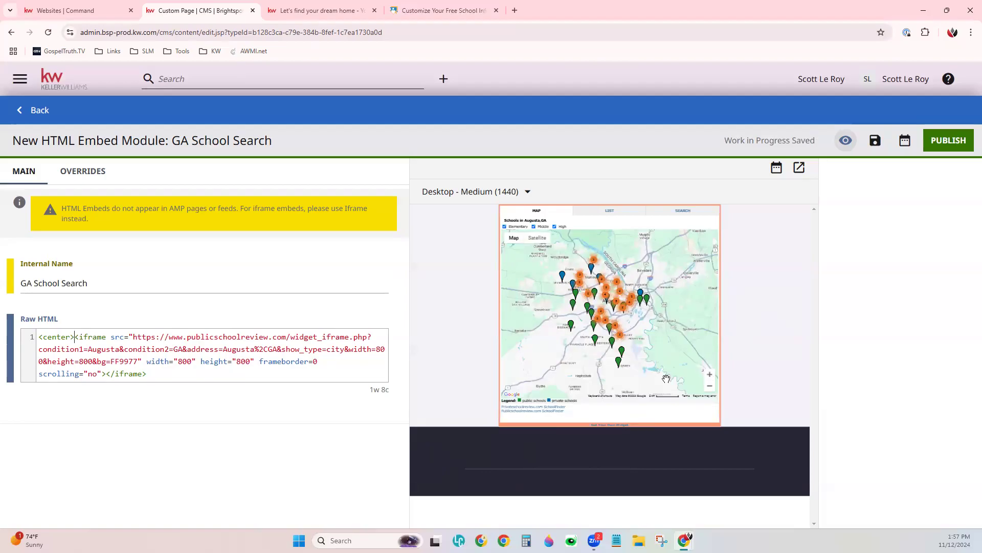
left_click(948, 148)
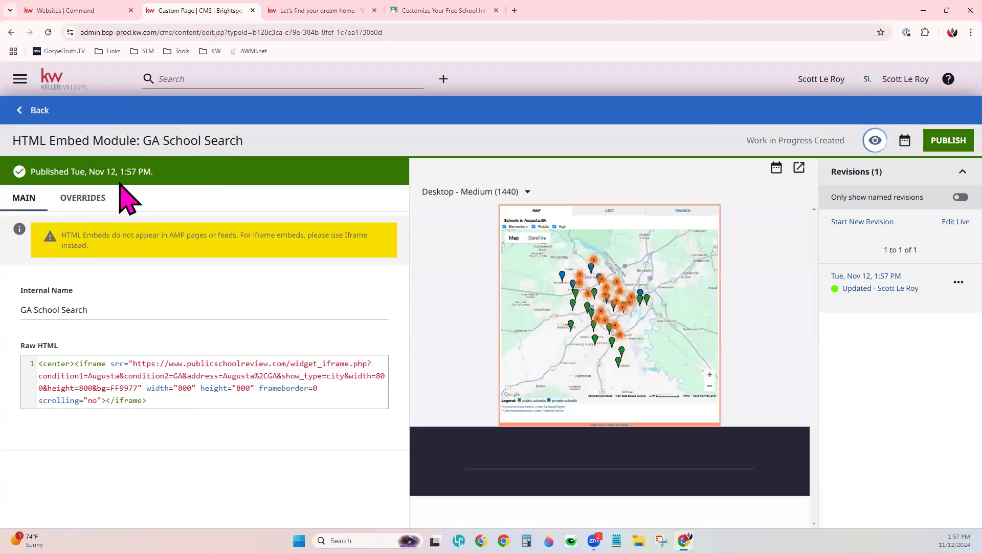
Return to the custom page, assign GA School Search as its shared HTML embed, and check the page preview.
left_click(38, 110)
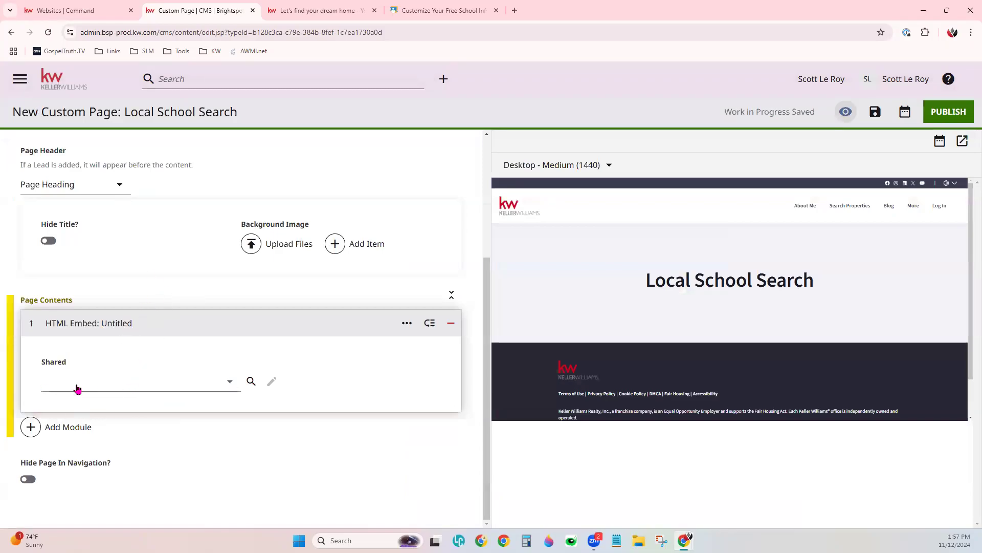
left_click(122, 381)
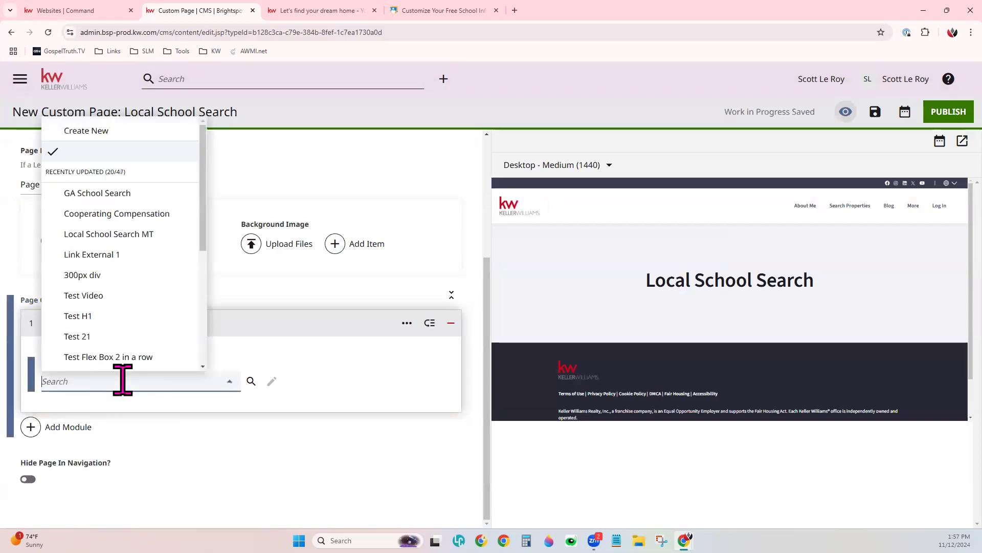
left_click(121, 197)
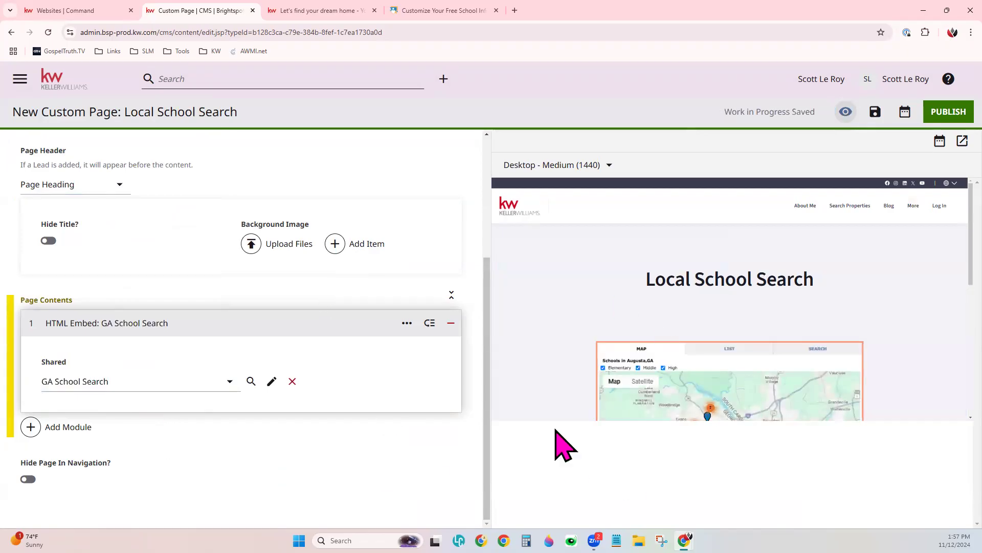
scroll(914, 369, "down", 1)
scroll(916, 374, "down", 3)
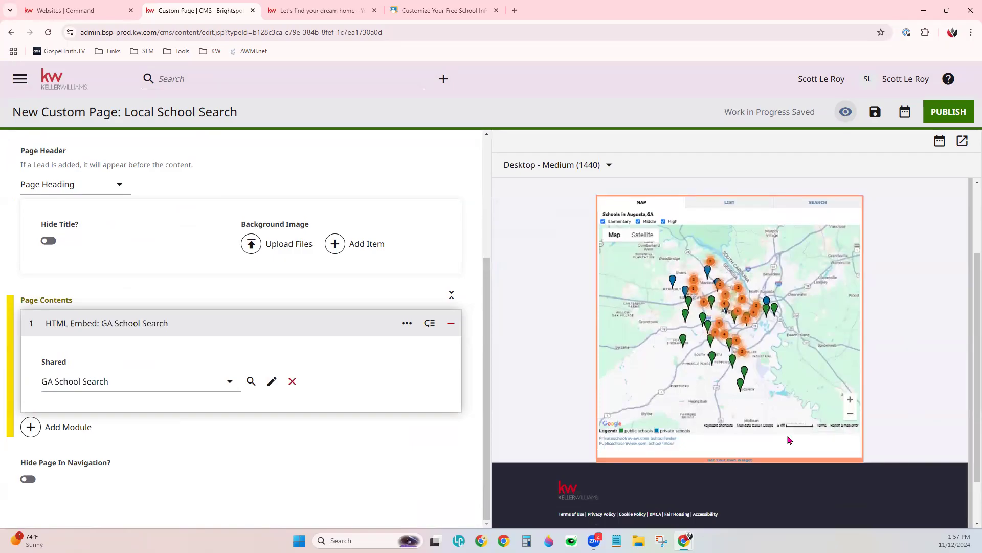
Add a Form module below the school embed using the shared defaultAgentContactTitle form, and review it in the page preview.
left_click(65, 426)
scroll(594, 360, "down", 15)
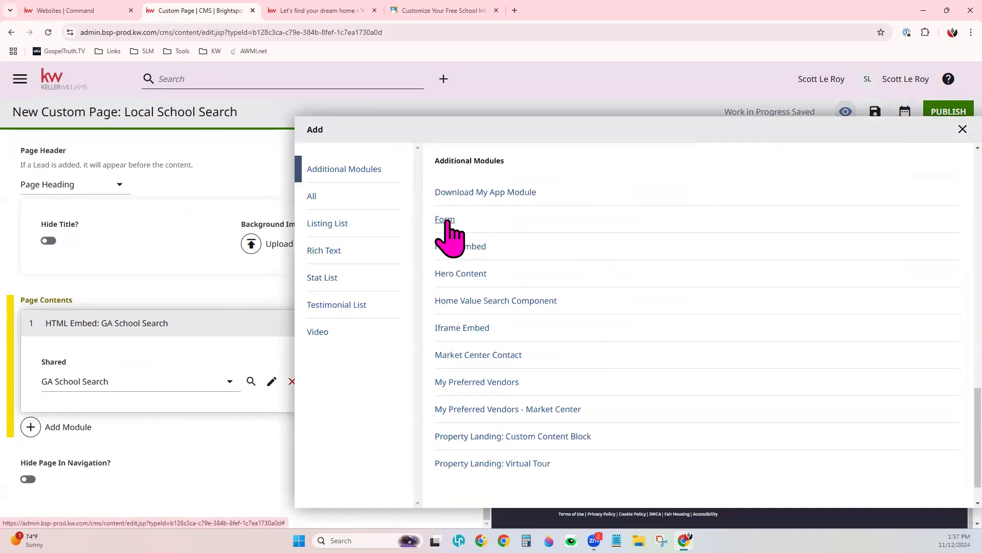
left_click(446, 219)
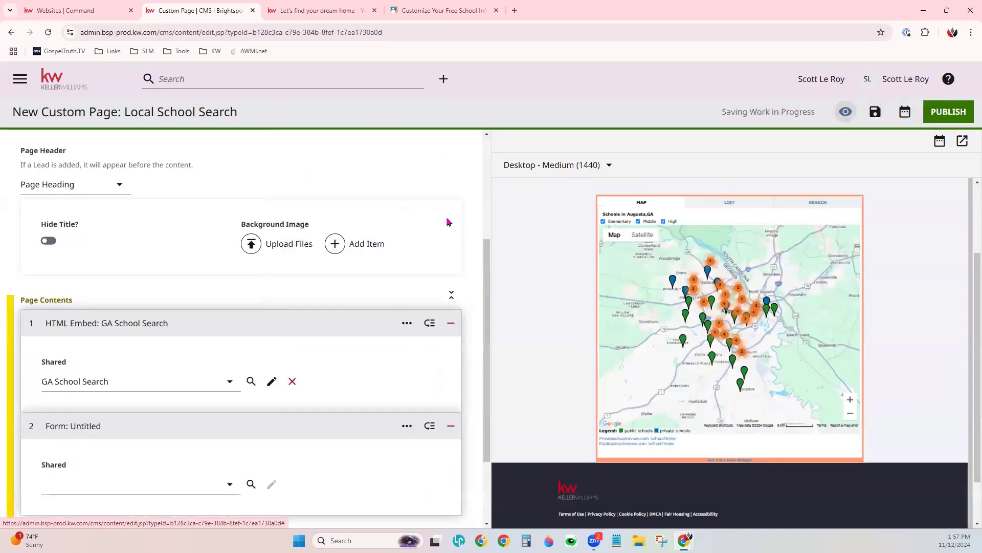
scroll(438, 493, "down", 2)
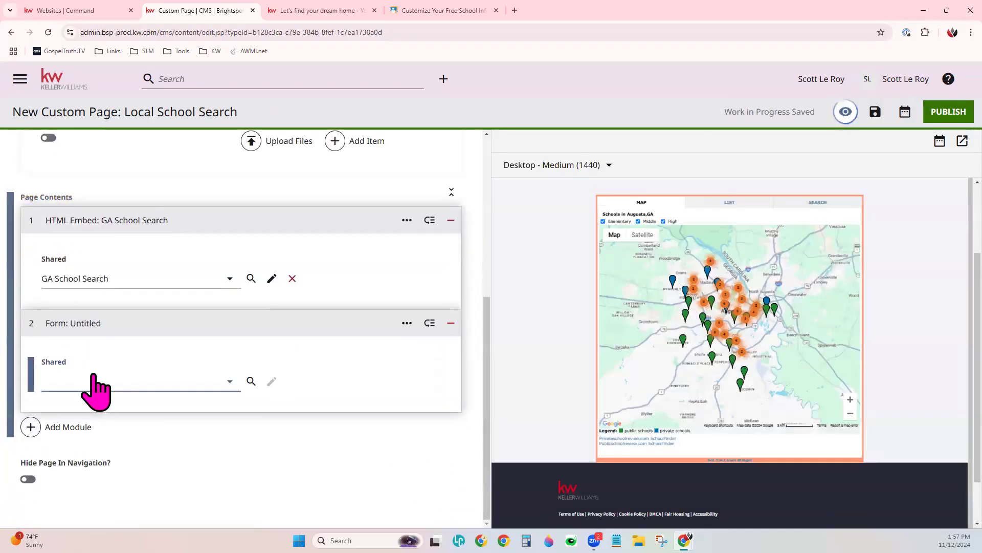
left_click(96, 388)
left_click(114, 344)
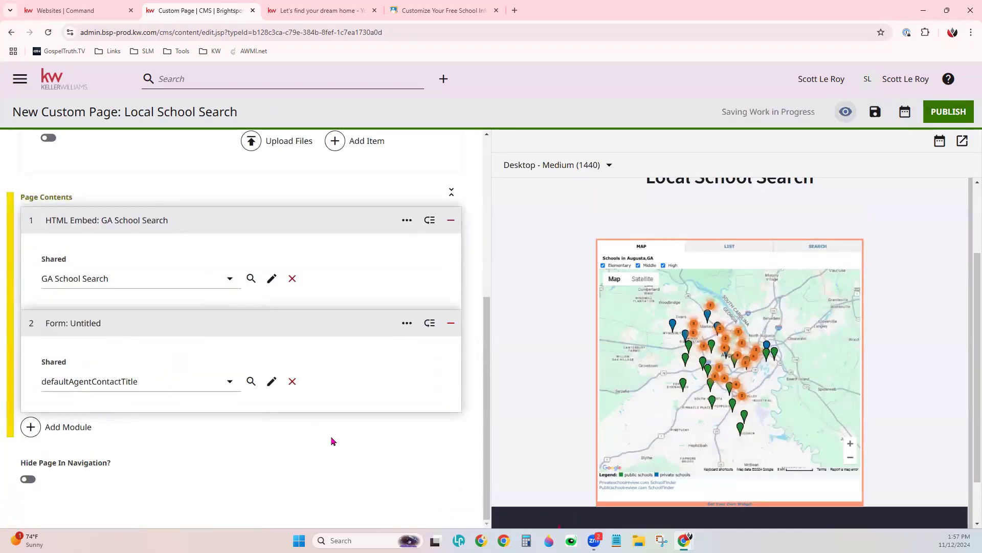
scroll(849, 396, "down", 1)
scroll(877, 398, "down", 3)
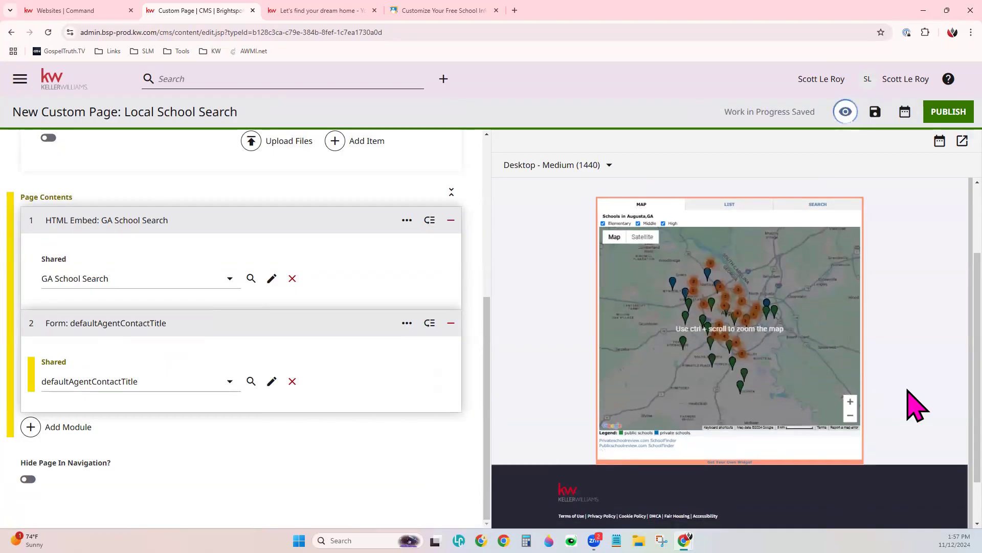
scroll(929, 498, "down", 5)
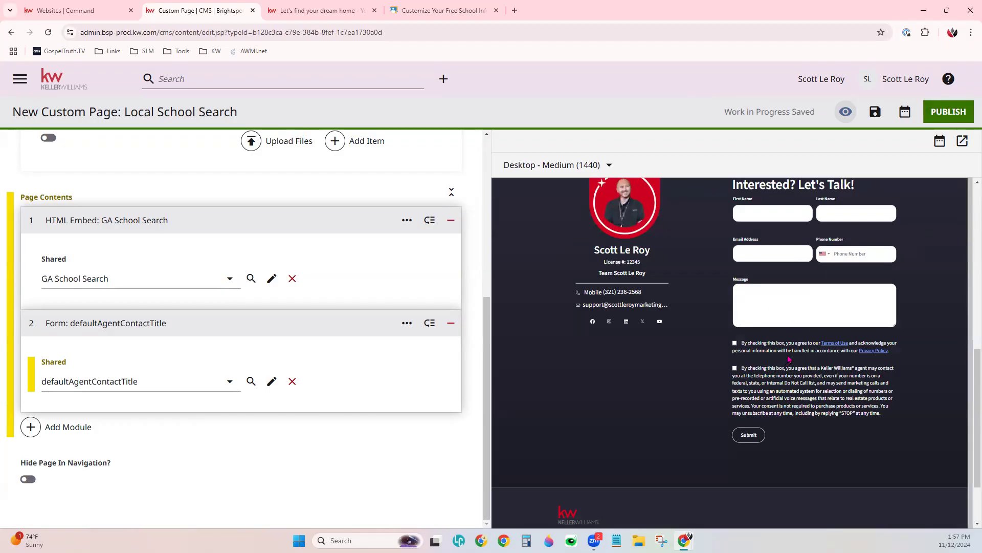
scroll(665, 307, "up", 5)
scroll(353, 420, "up", 5)
scroll(353, 424, "up", 1)
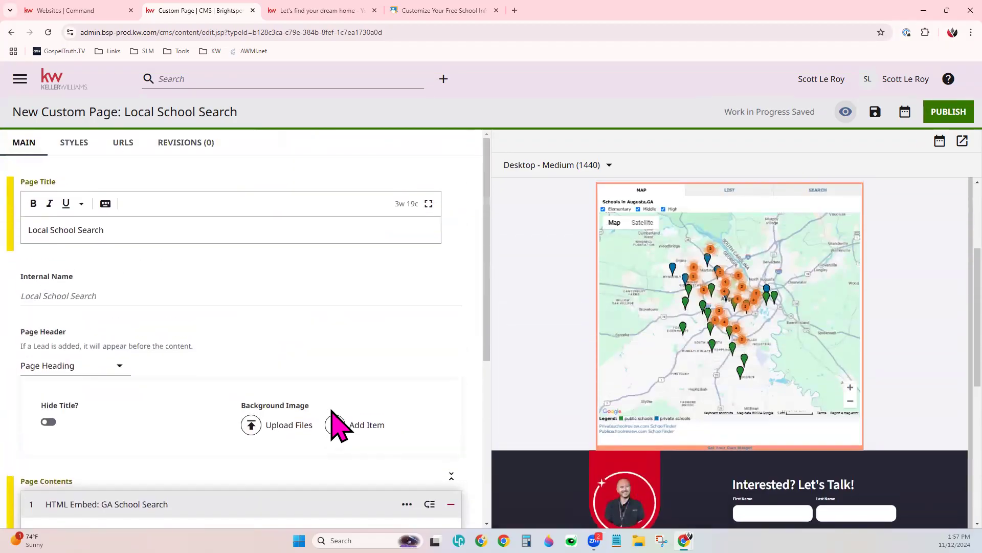